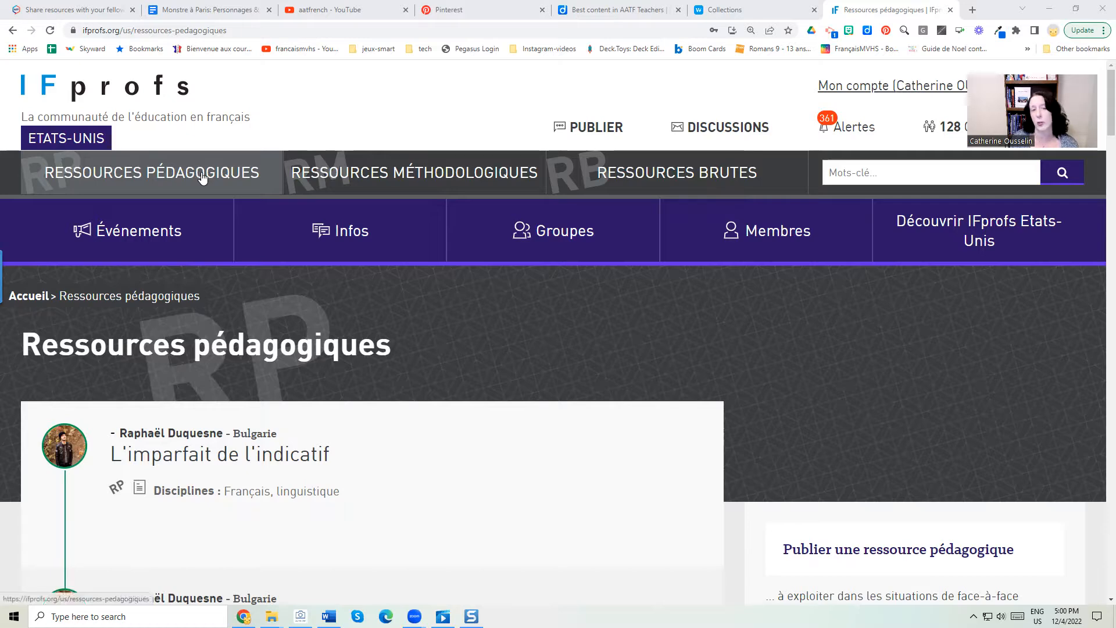
# Step: From the Ressources pédagogiques page of IFprofs, open the form for publishing a pedagogical resource
pyautogui.scroll(-4, 570, 308)
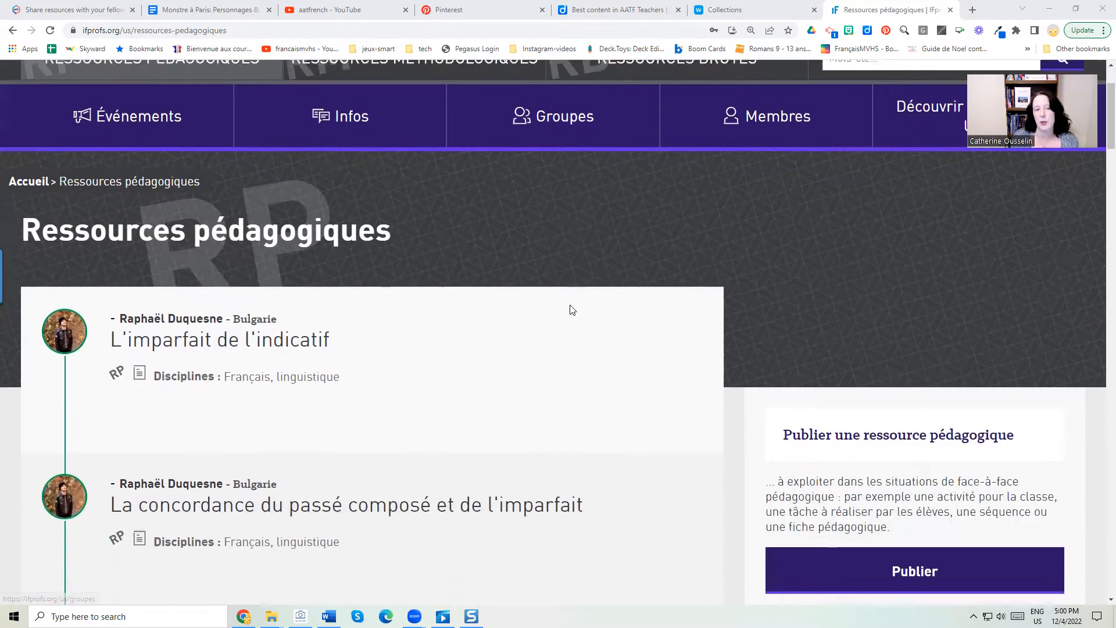
pyautogui.scroll(-5, 570, 310)
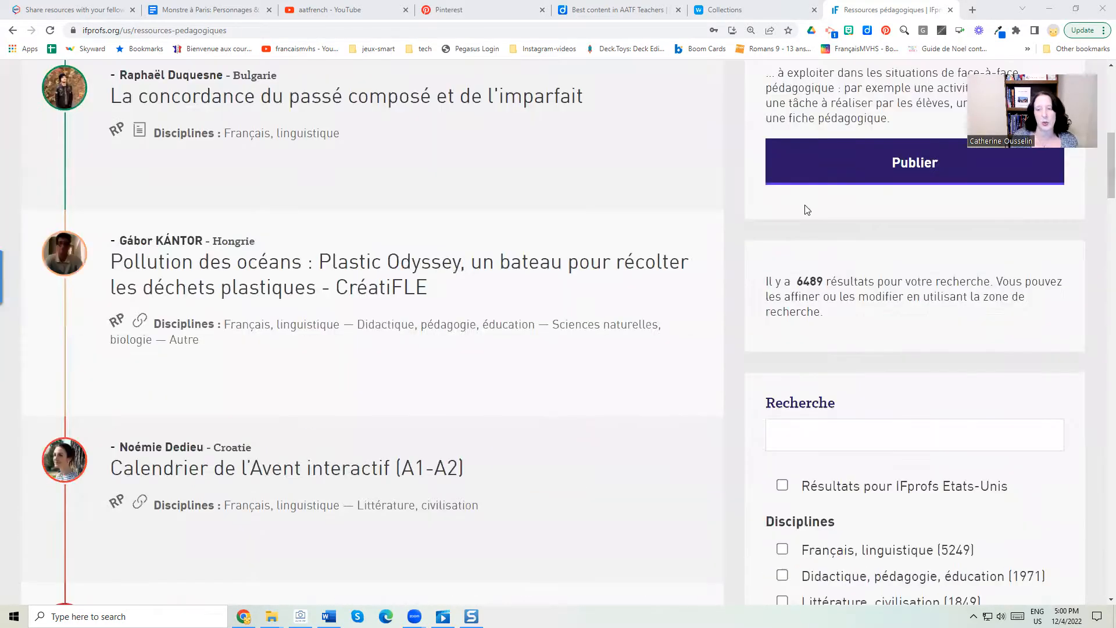
pyautogui.click(831, 162)
# Step: Review the publication form from its title and group status through media, disciplines, themes, learner ages and activity types
pyautogui.scroll(9, 508, 297)
pyautogui.scroll(-2, 468, 301)
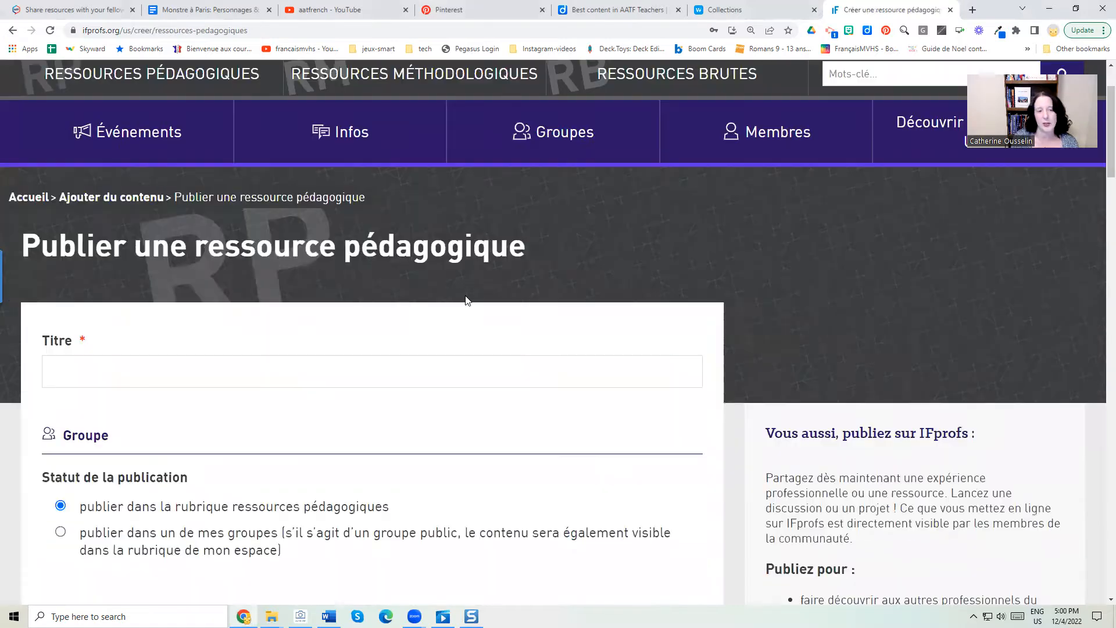
pyautogui.scroll(-14, 468, 301)
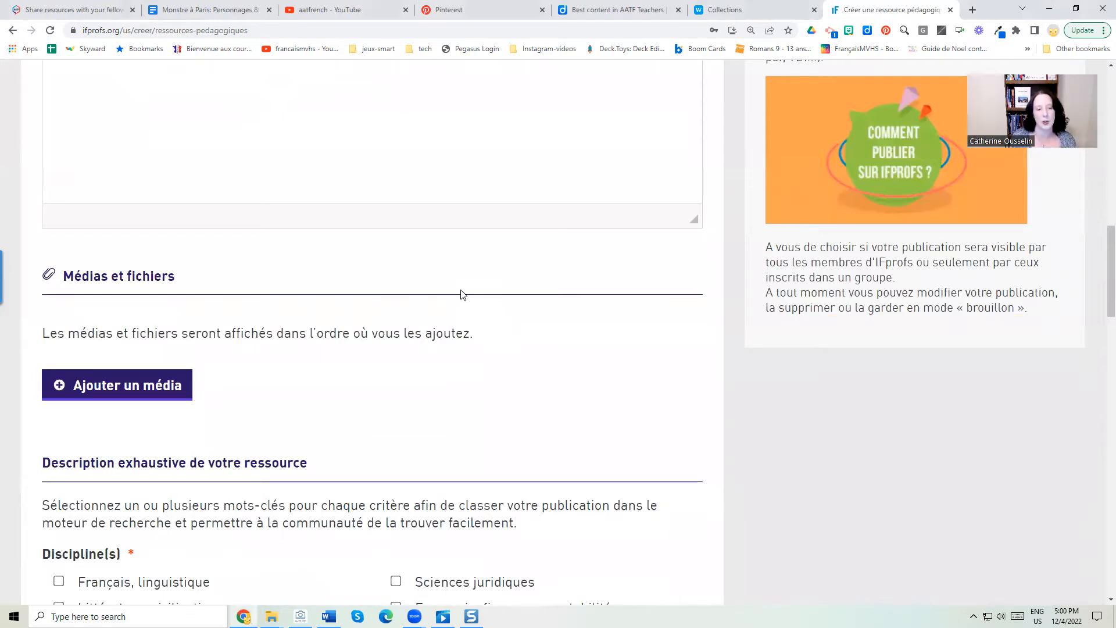
pyautogui.scroll(-6, 461, 295)
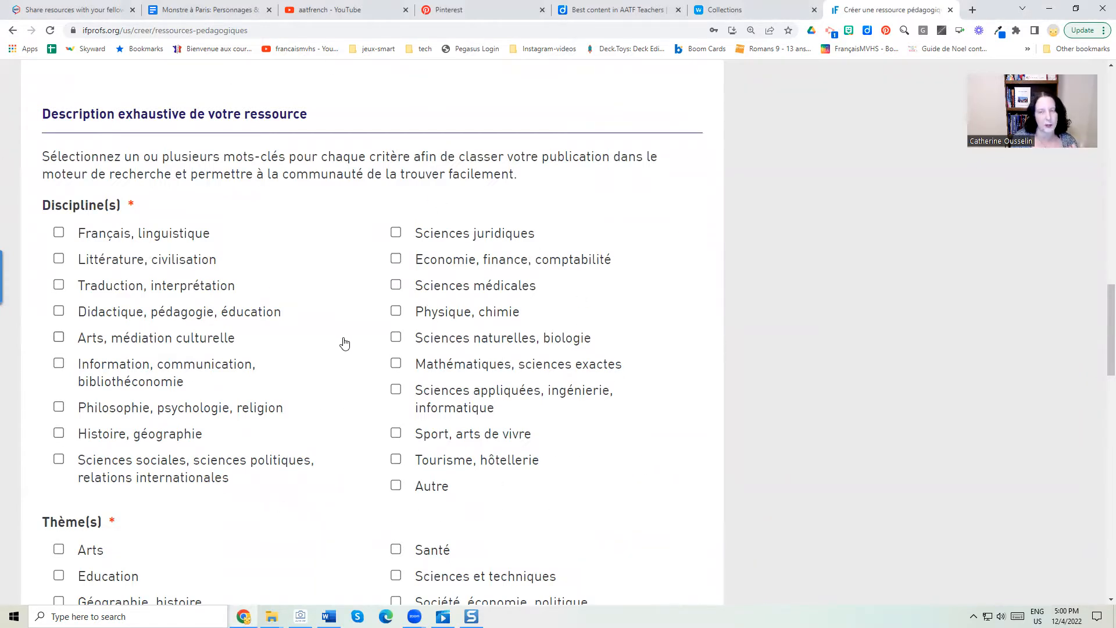
pyautogui.scroll(-5, 344, 343)
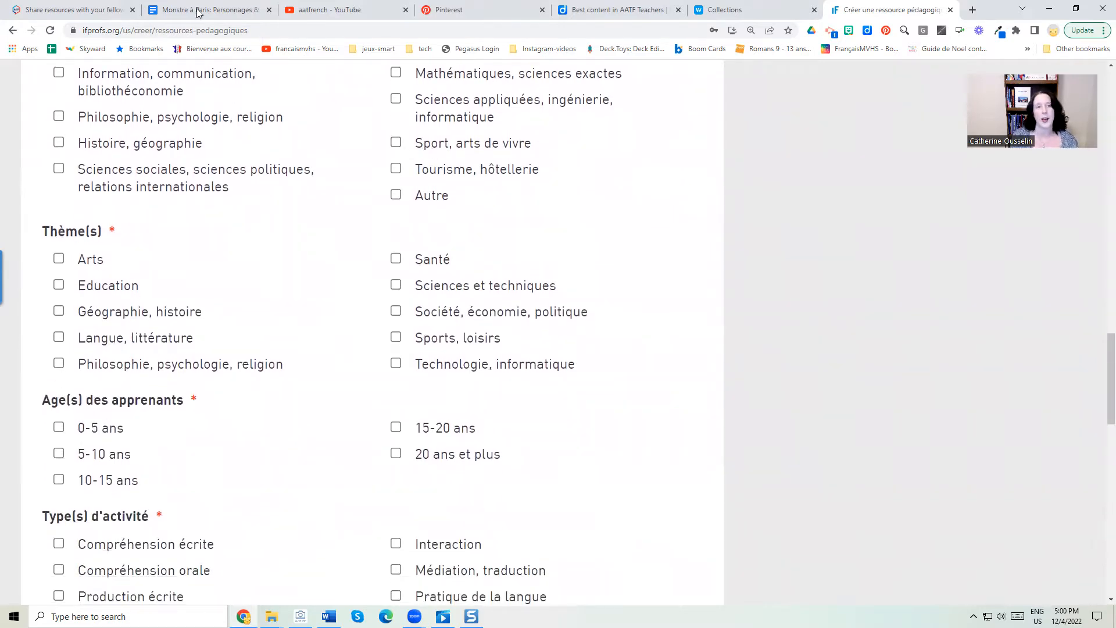
# Step: Switch to the Wakelet collections for a look, and browse the saved boards of the aatfrench account on Pinterest
pyautogui.click(754, 9)
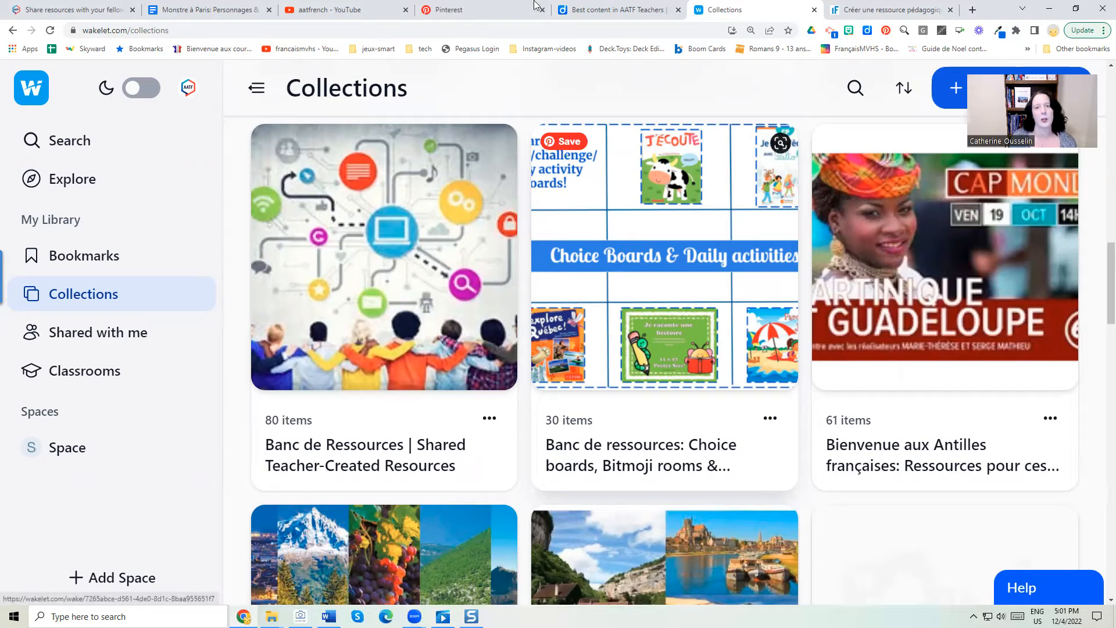
pyautogui.click(500, 8)
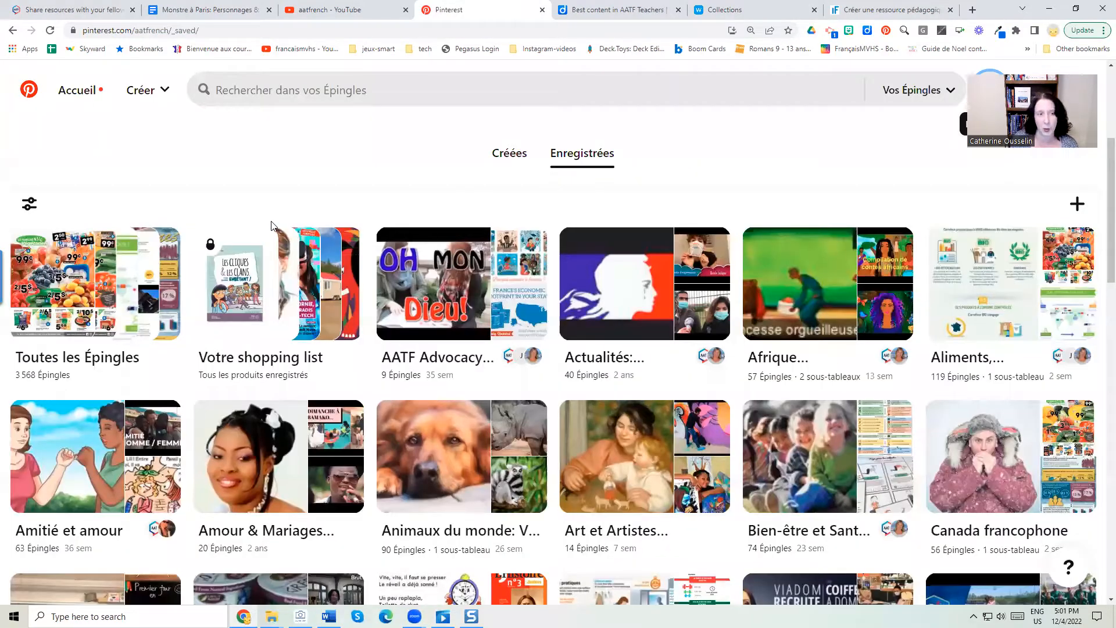
pyautogui.scroll(-1, 272, 226)
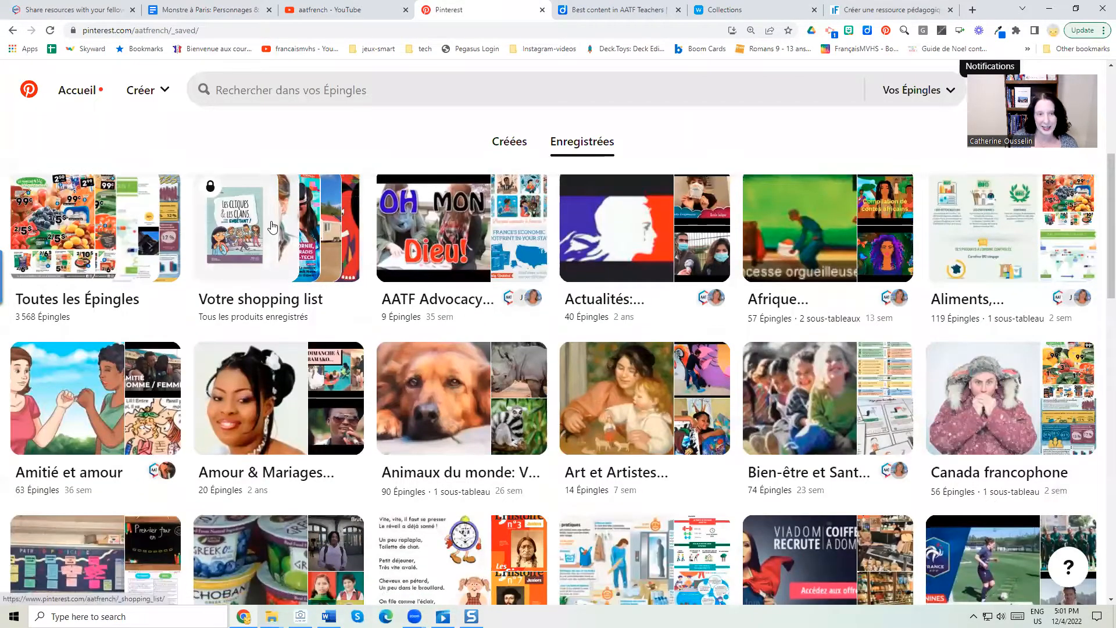
pyautogui.scroll(-2, 272, 225)
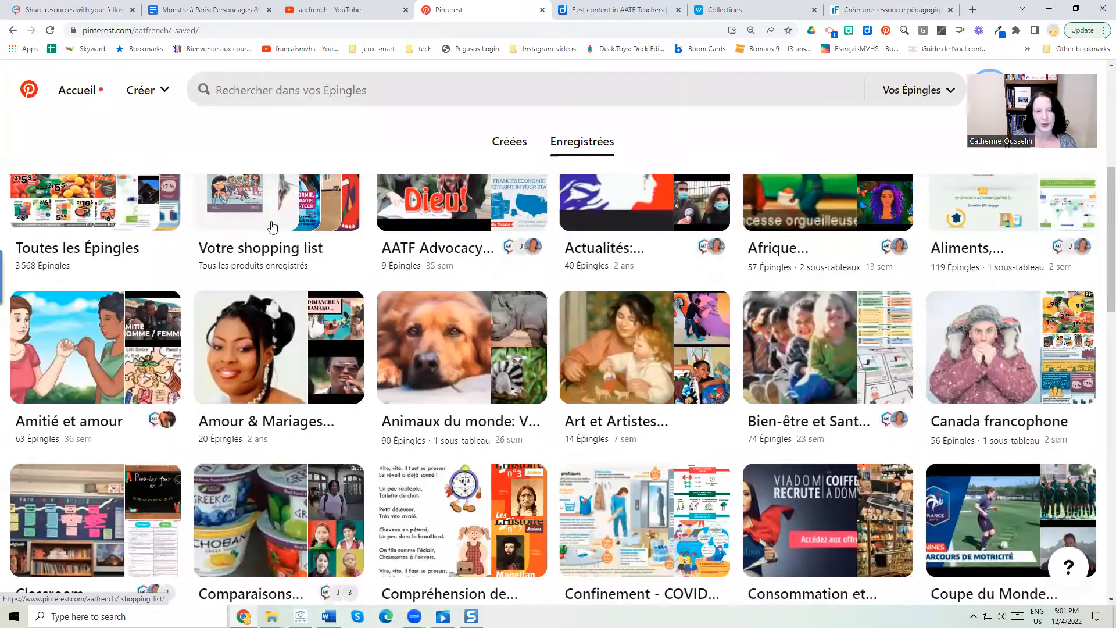
pyautogui.scroll(-1, 271, 226)
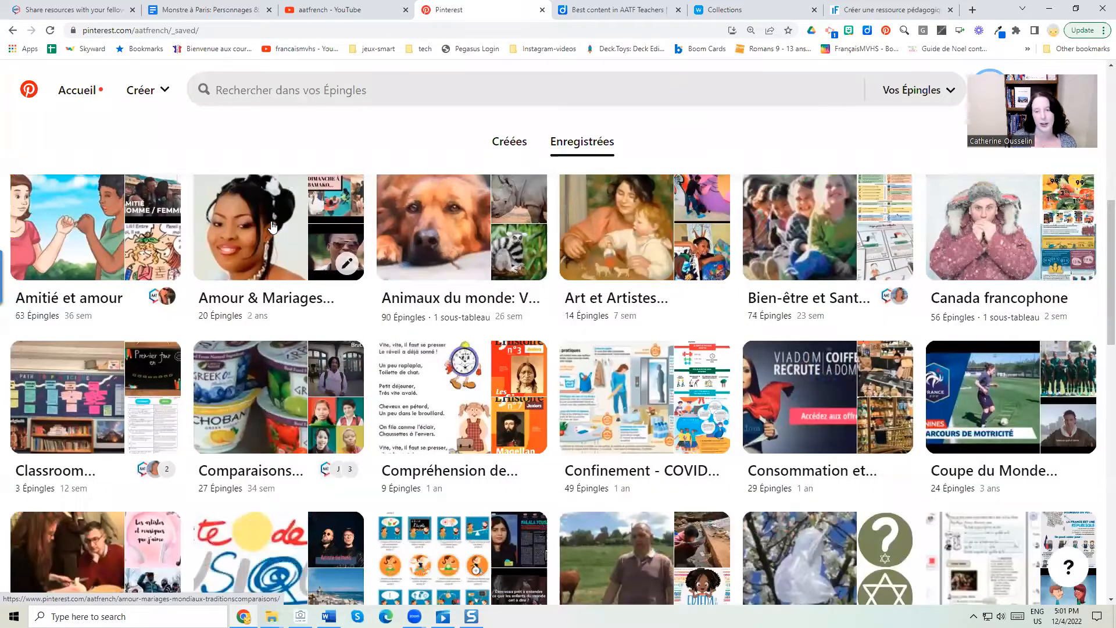
pyautogui.scroll(-4, 272, 226)
pyautogui.scroll(-1, 260, 226)
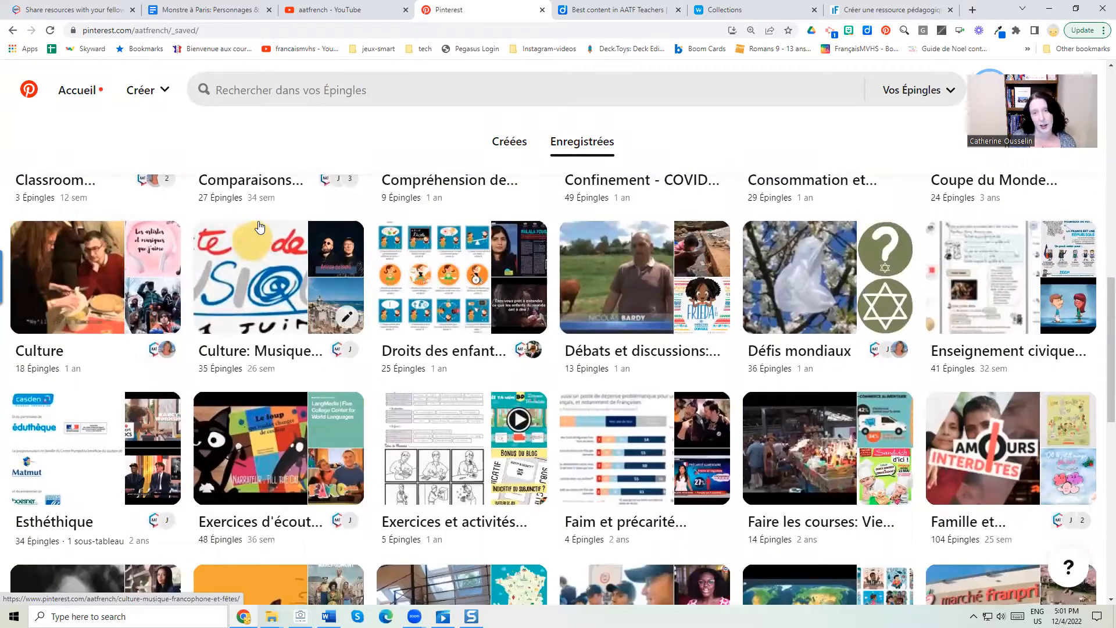
# Step: Switch to the AATF Teachers group on Diigo and examine its shared bookmarks and their tags
pyautogui.click(613, 10)
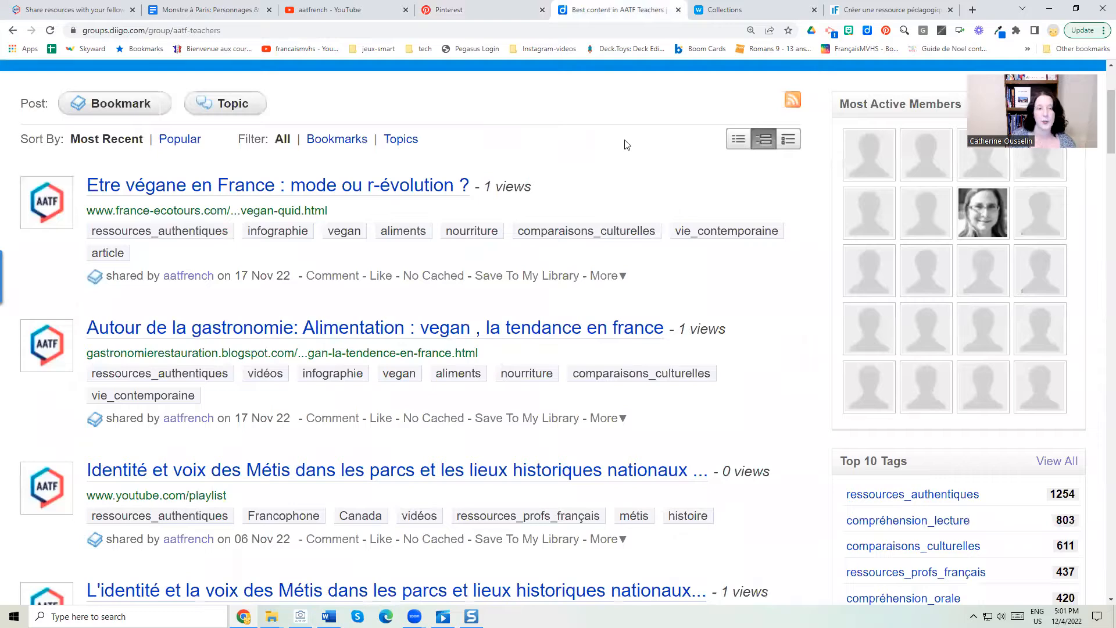
pyautogui.scroll(3, 625, 145)
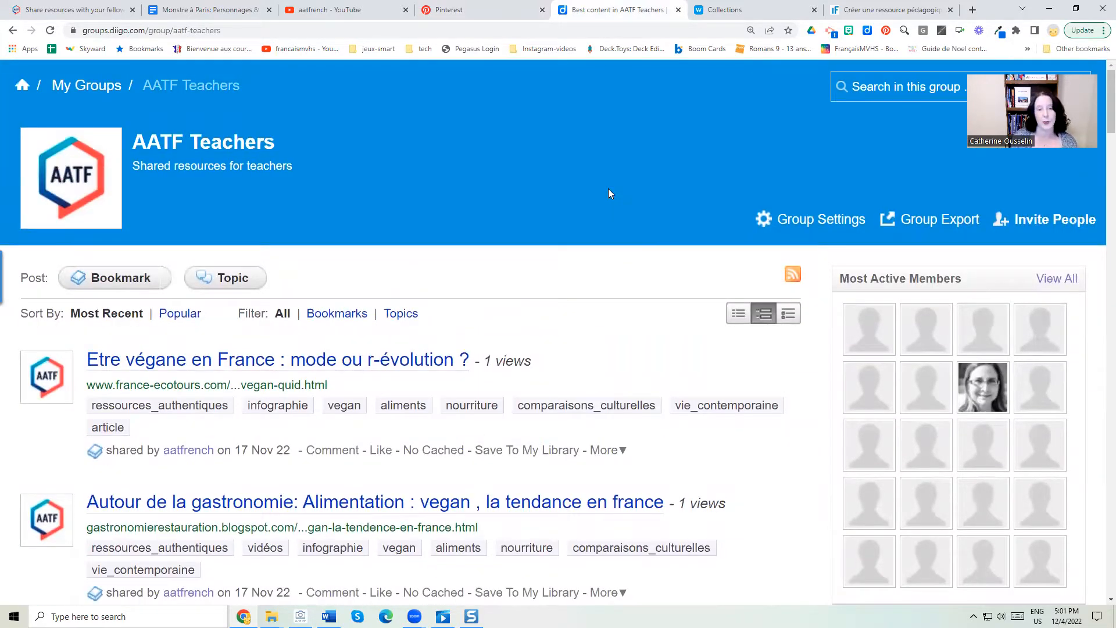
pyautogui.scroll(-3, 608, 192)
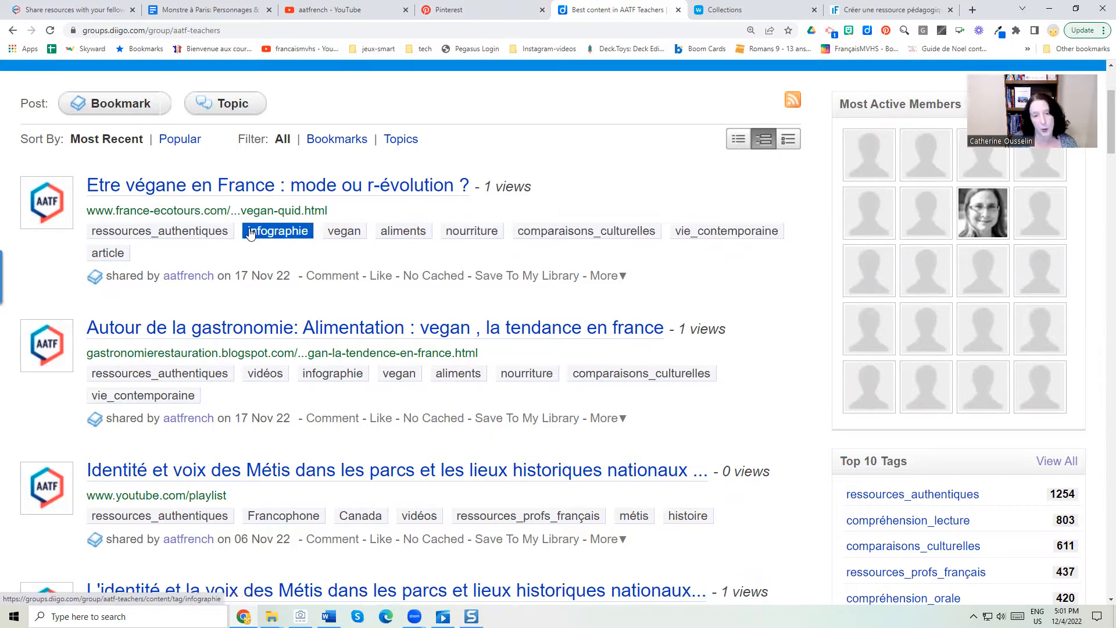
pyautogui.scroll(-1, 678, 299)
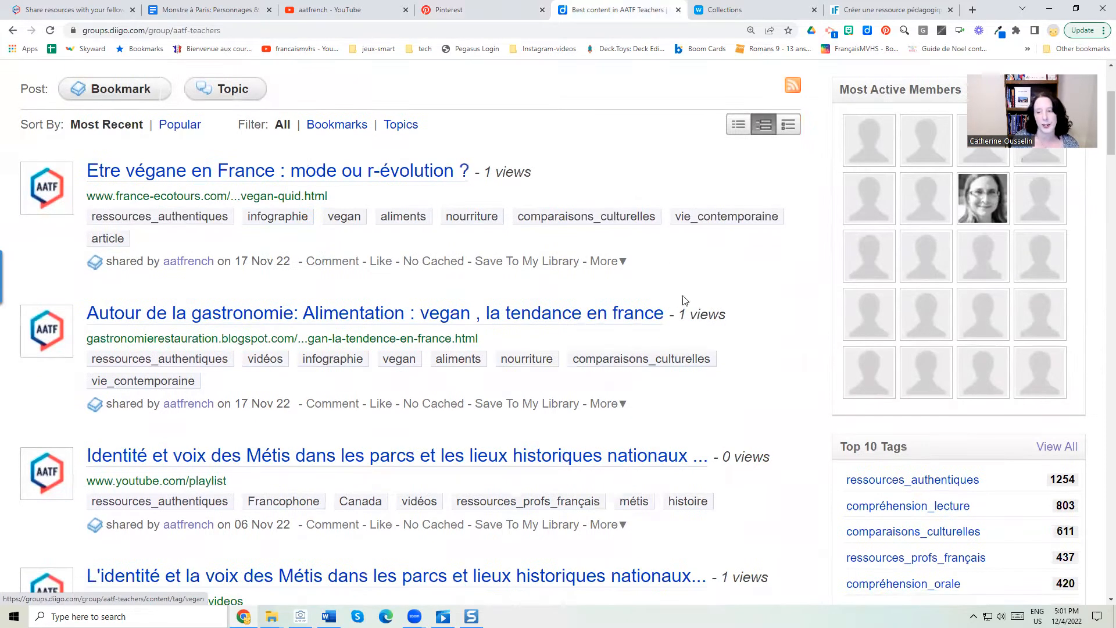
# Step: Open the full tag list from the group's Top 10 Tags section and look through it alphabetically
pyautogui.scroll(-4, 684, 300)
pyautogui.click(1068, 230)
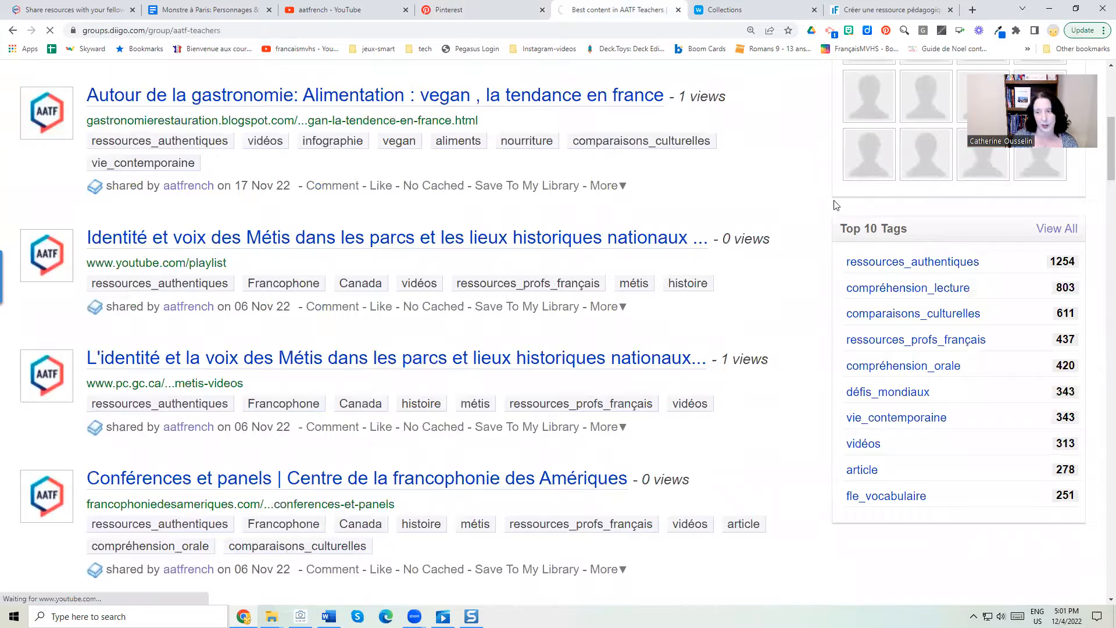
pyautogui.scroll(-2, 584, 305)
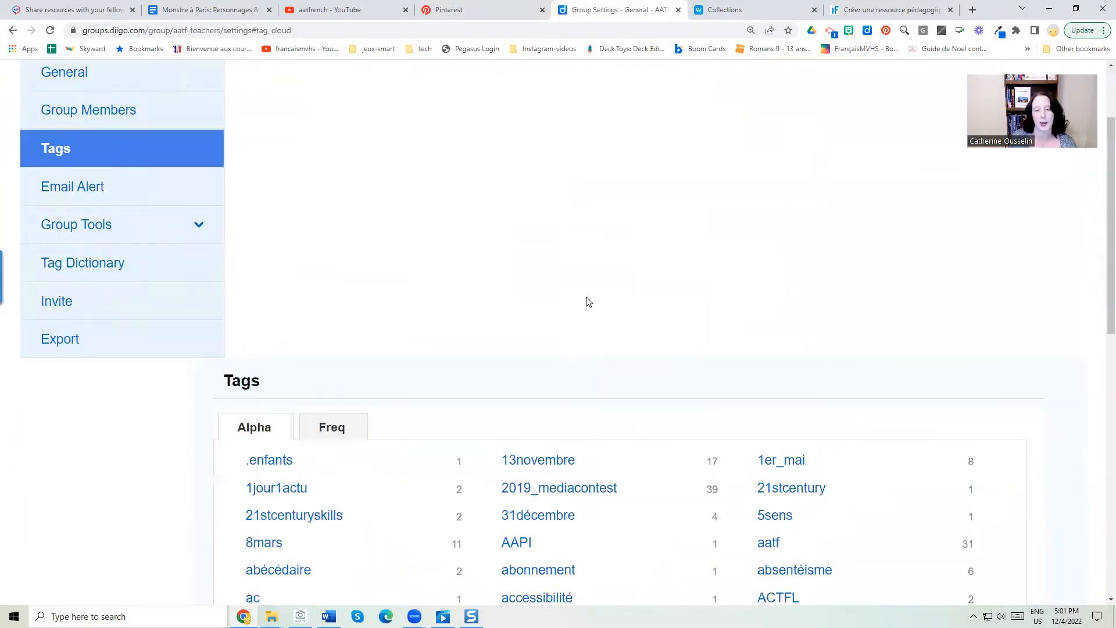
pyautogui.scroll(-7, 588, 301)
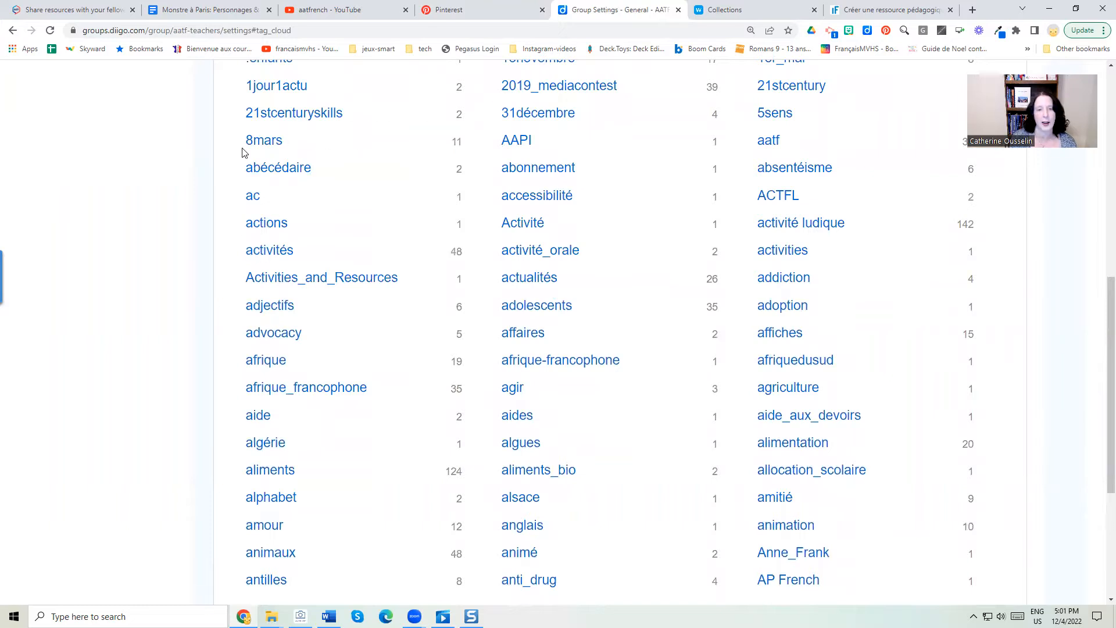
# Step: Open the group items tagged 8mars and look through the shared resources
pyautogui.click(258, 142)
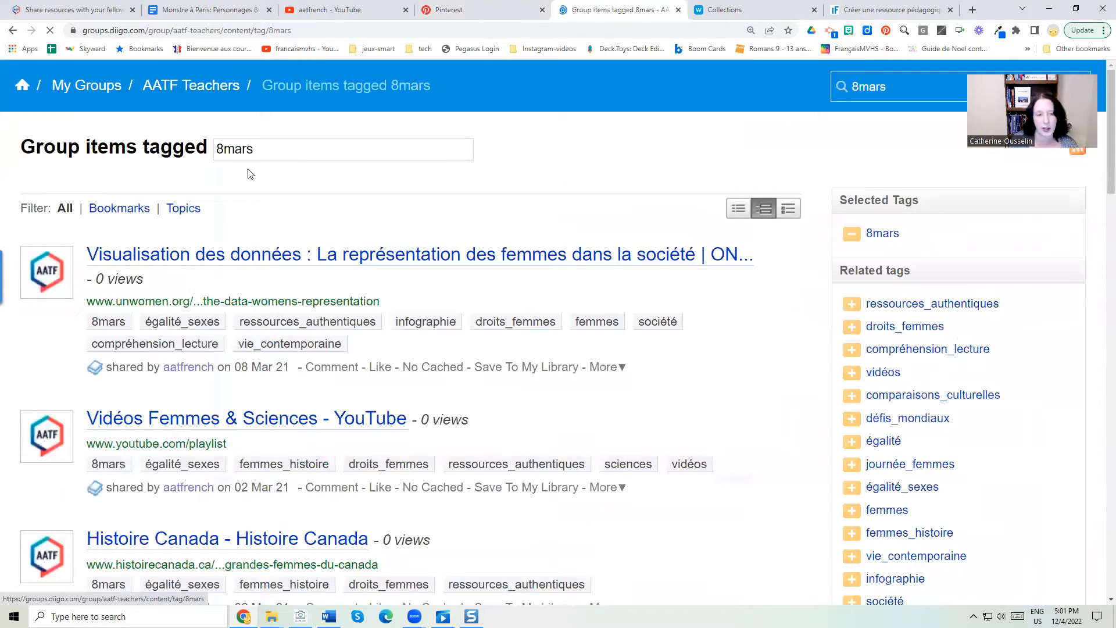
pyautogui.scroll(-2, 677, 299)
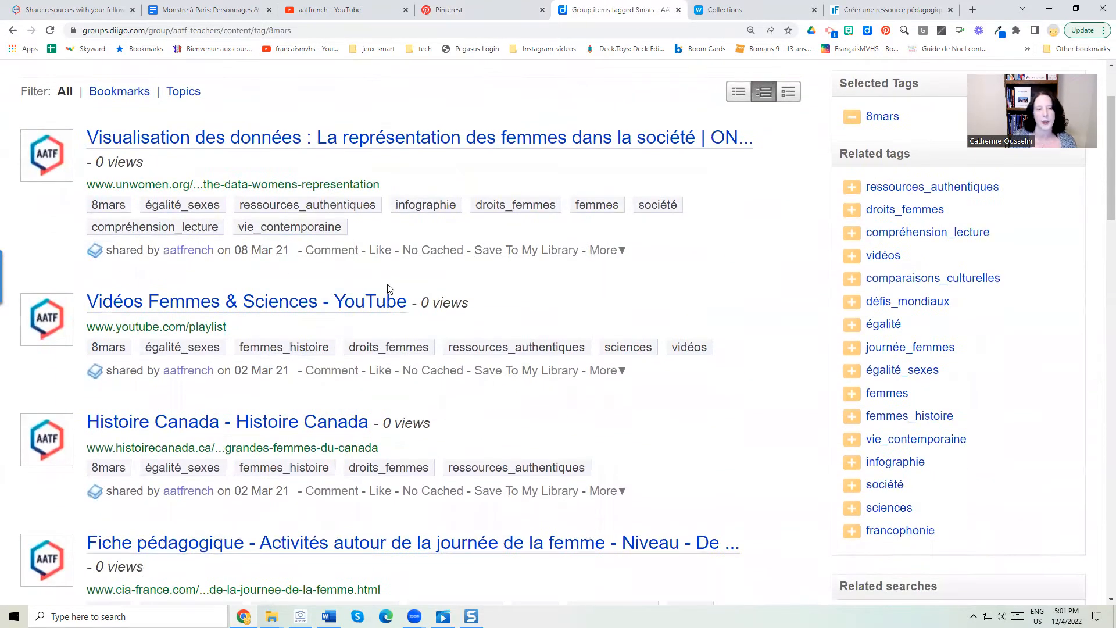
pyautogui.scroll(-2, 394, 289)
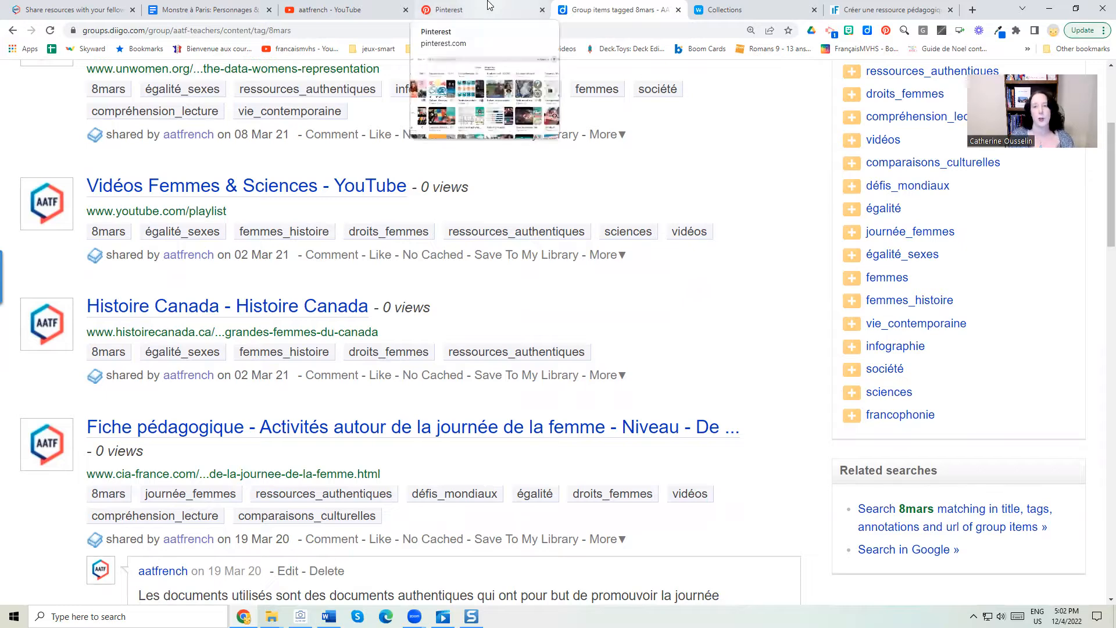
# Step: Switch to the aatfrench playlists on YouTube and view the created playlists and the next set of saved playlists
pyautogui.click(351, 7)
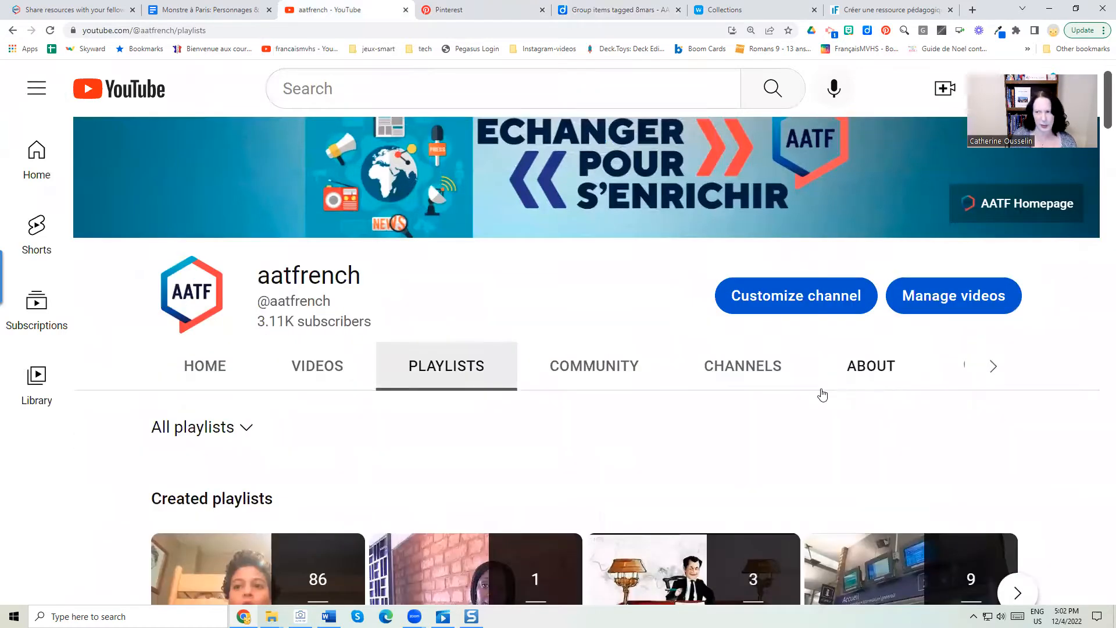
pyautogui.scroll(-4, 823, 394)
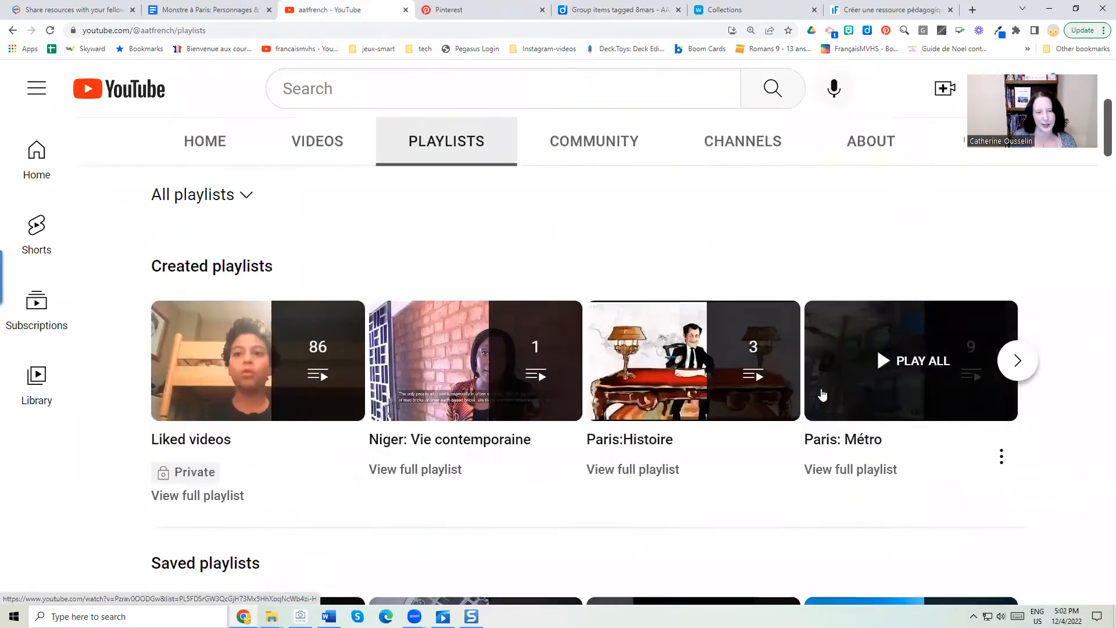
pyautogui.scroll(-7, 822, 395)
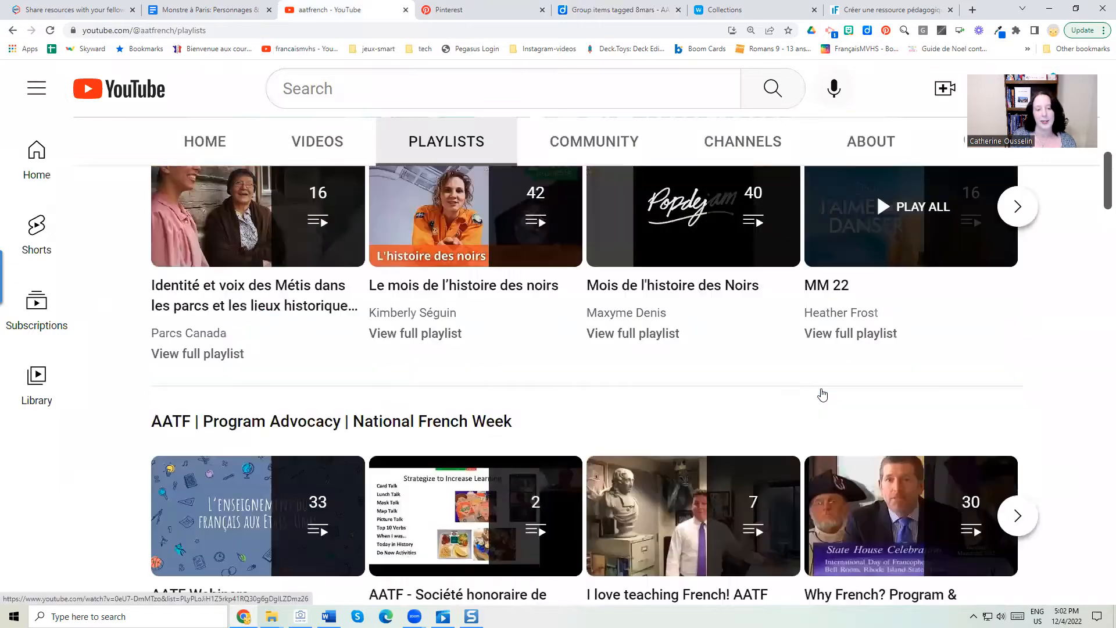
pyautogui.scroll(3, 239, 269)
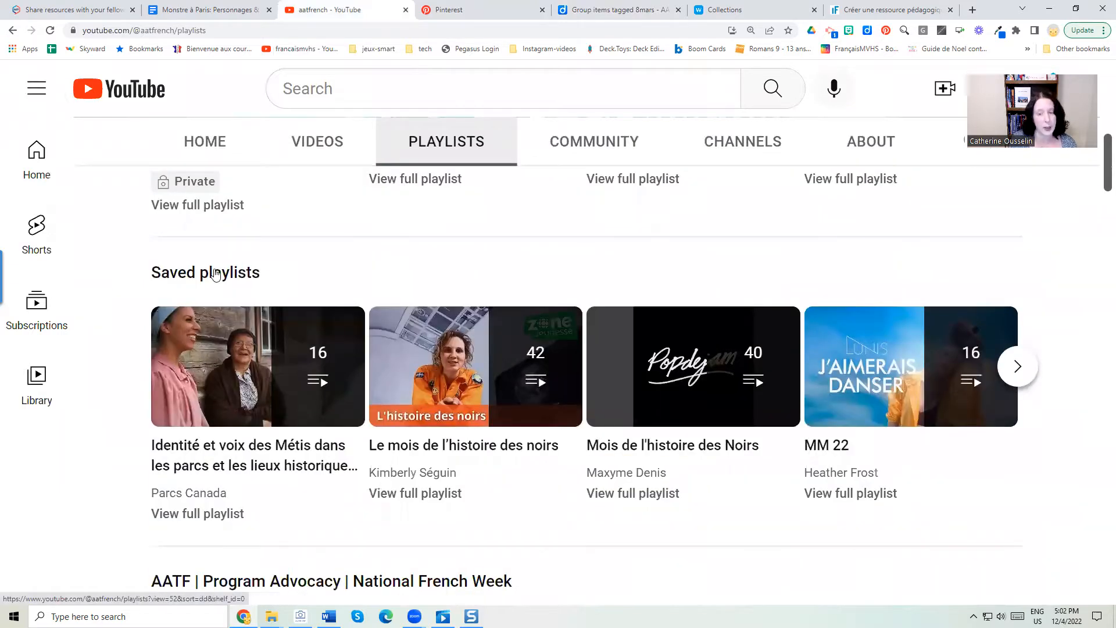
pyautogui.click(1017, 373)
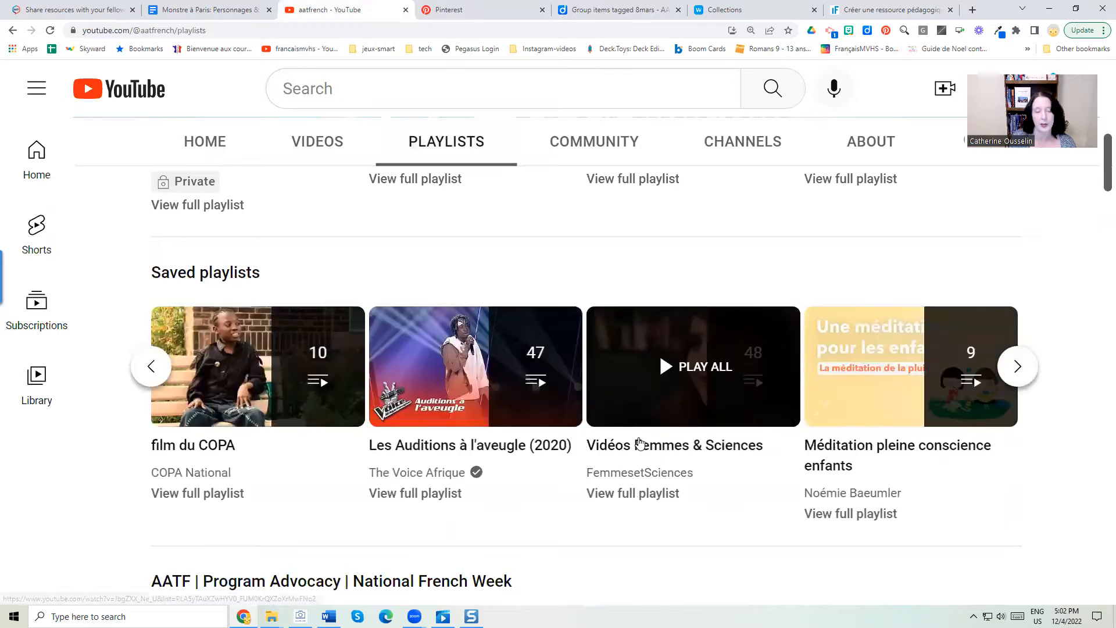
# Step: Look through the channel's themed playlist sections, from Program Advocacy to Défis mondiaux and Vie contemporaine
pyautogui.scroll(-4, 640, 443)
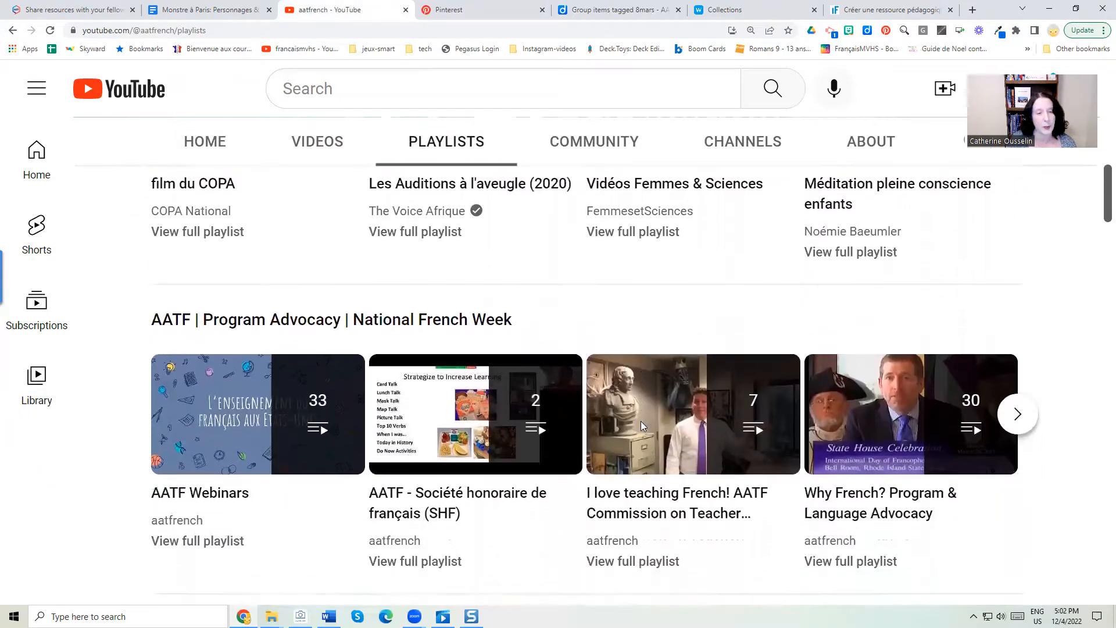
pyautogui.scroll(-4, 641, 421)
pyautogui.scroll(-7, 642, 427)
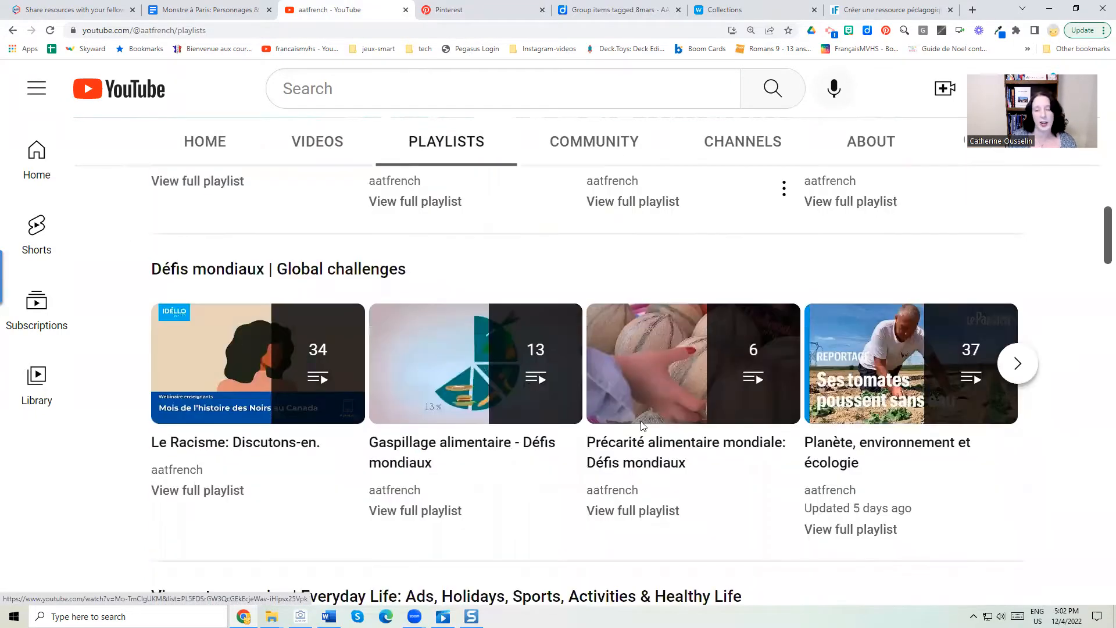
pyautogui.scroll(-5, 640, 421)
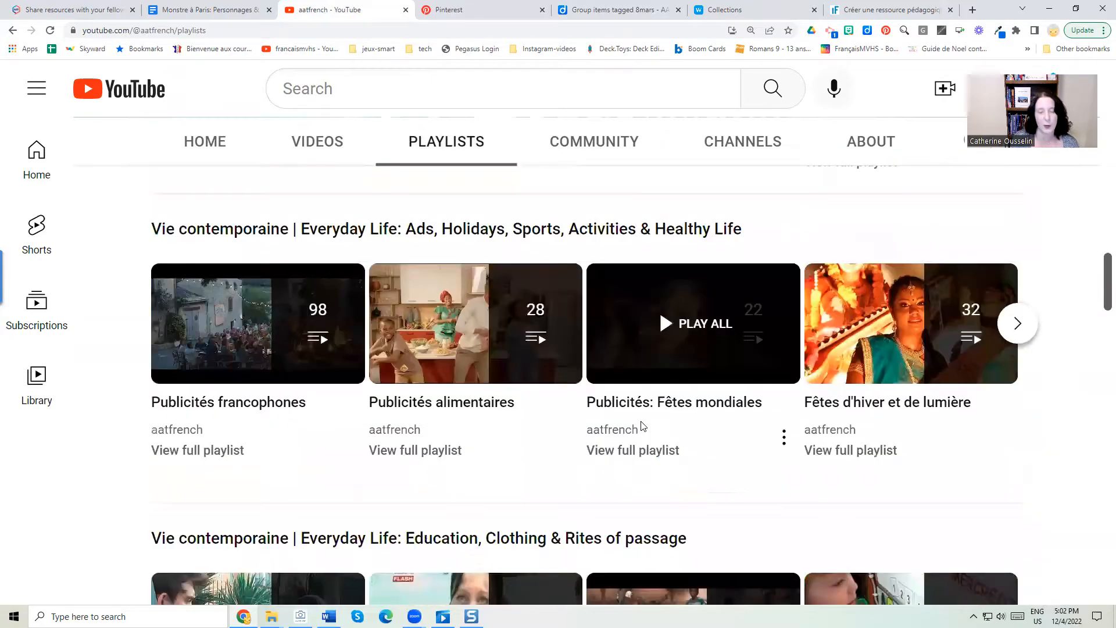
# Step: Switch to the AATF website and open the Shared Resources page from its home page
pyautogui.click(110, 9)
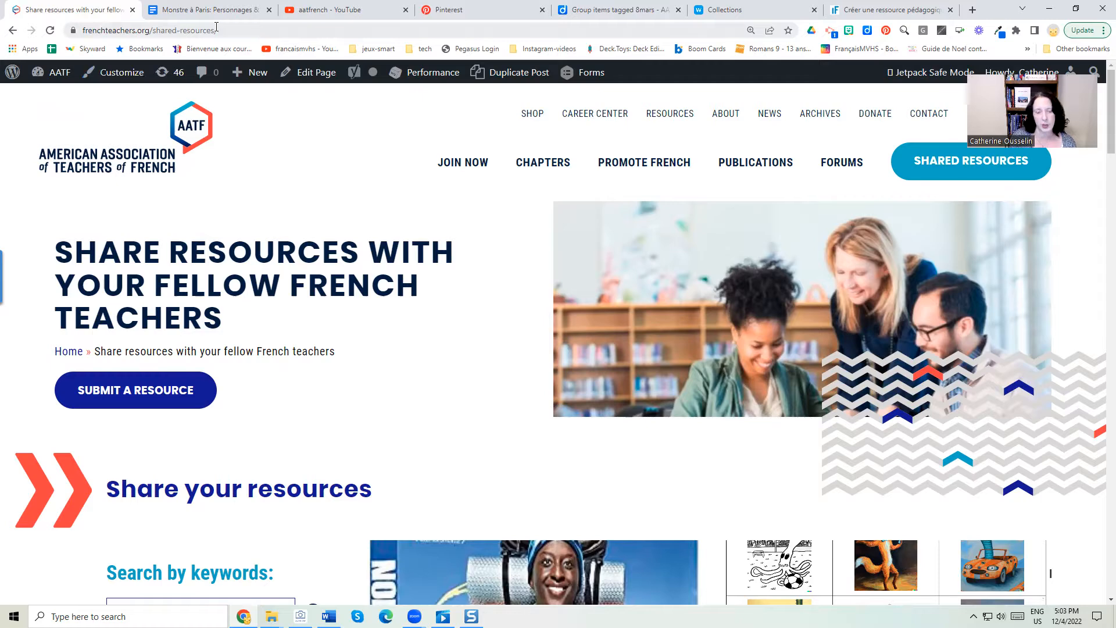
pyautogui.click(134, 148)
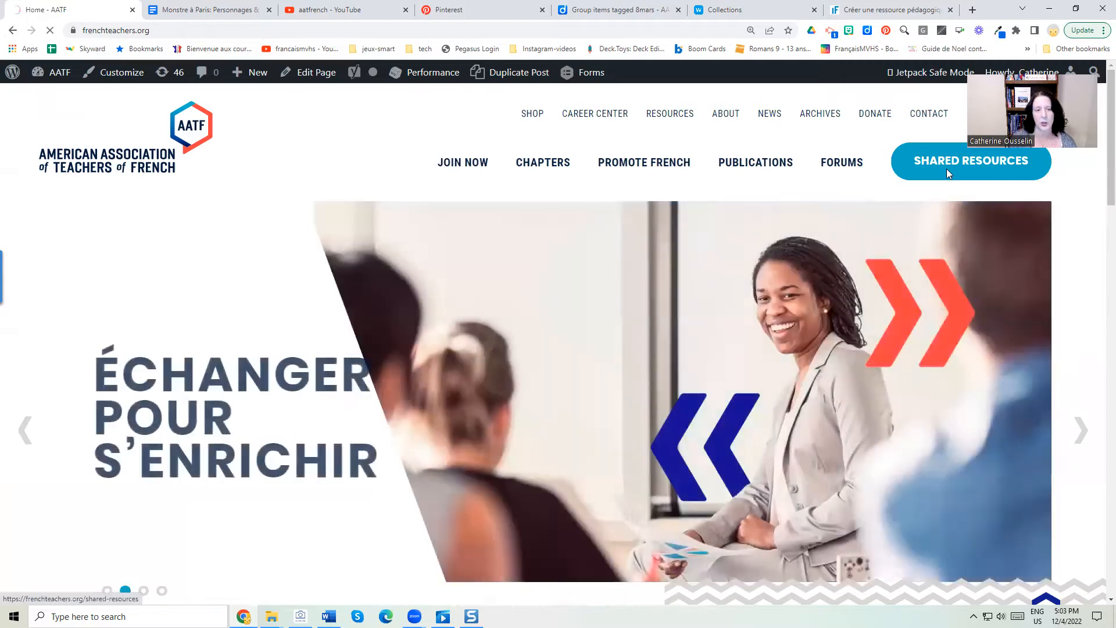
pyautogui.click(948, 173)
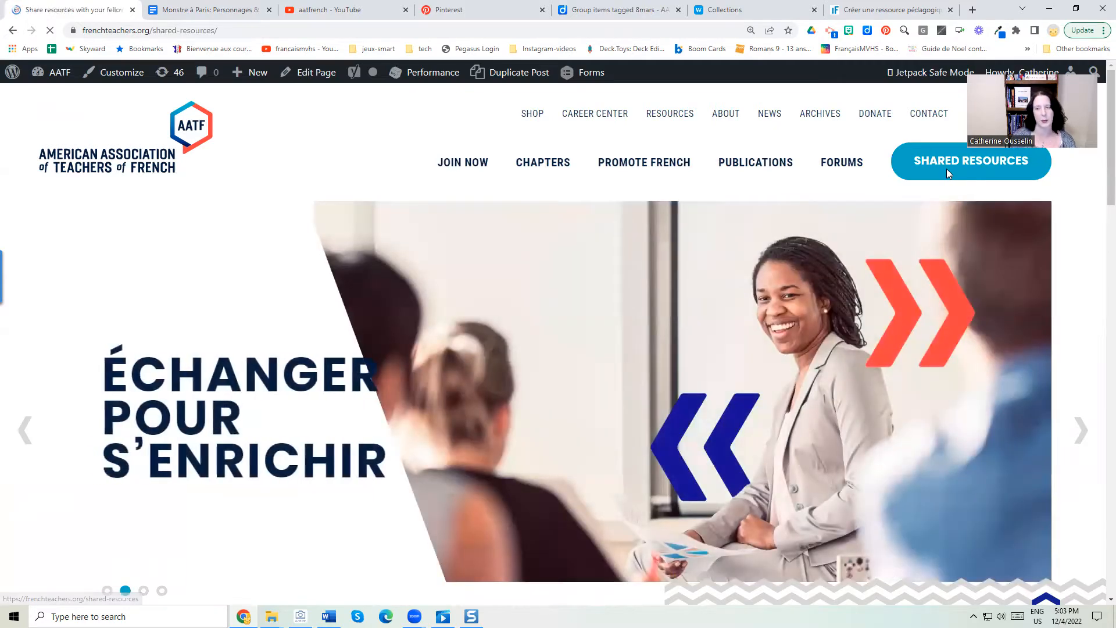
# Step: Look through the Shared Resources page, including the resource submission option, the keyword search field and the filter categories
pyautogui.scroll(-1, 159, 199)
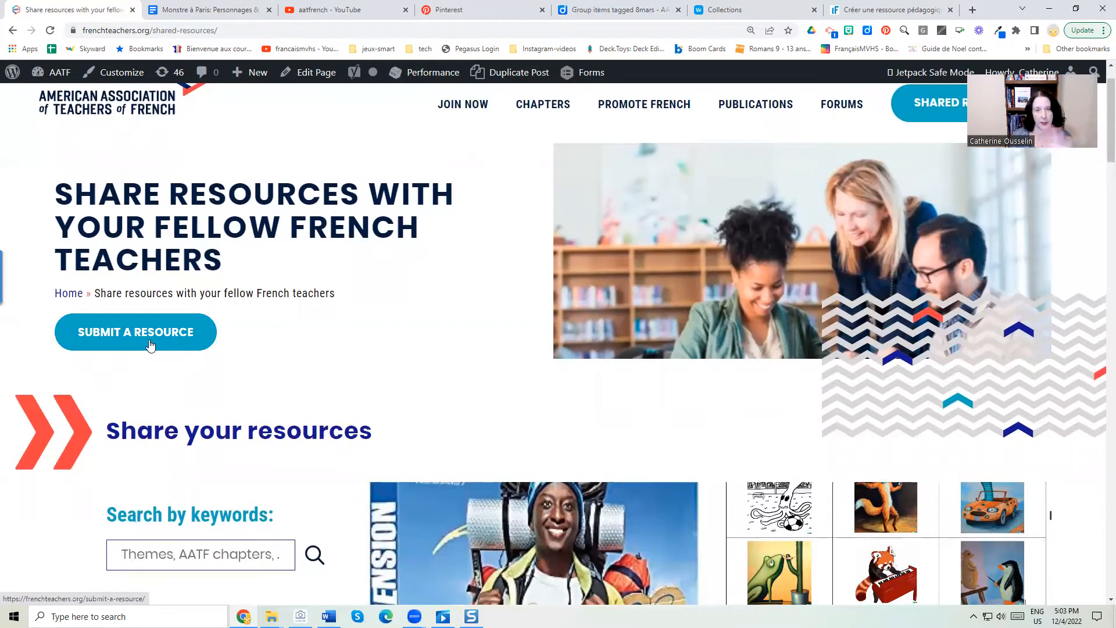
pyautogui.scroll(-3, 150, 345)
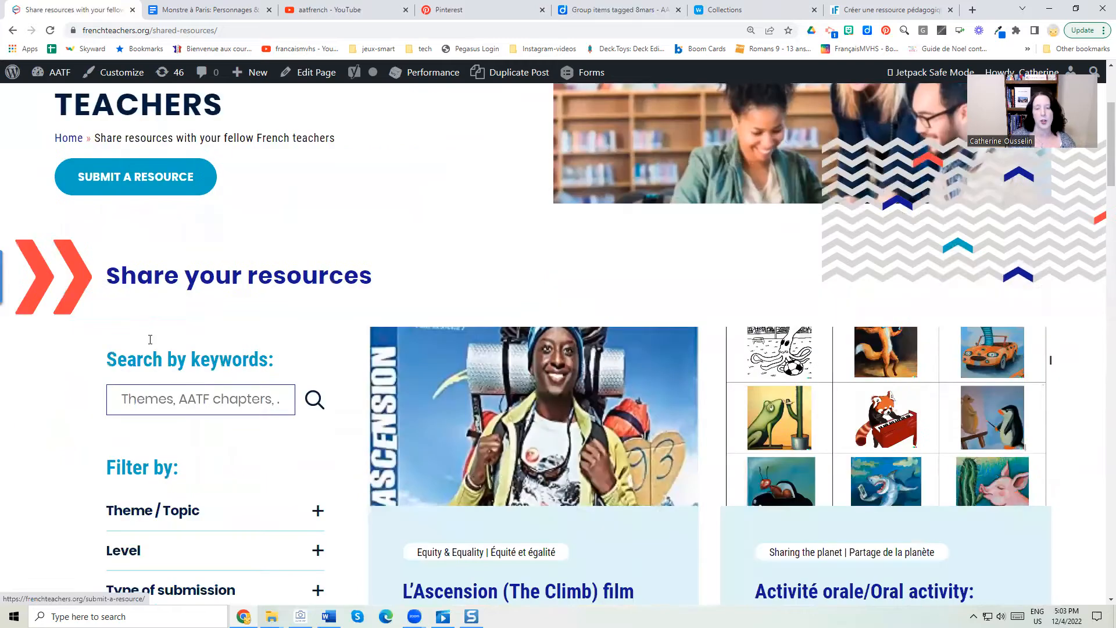
pyautogui.scroll(-2, 150, 339)
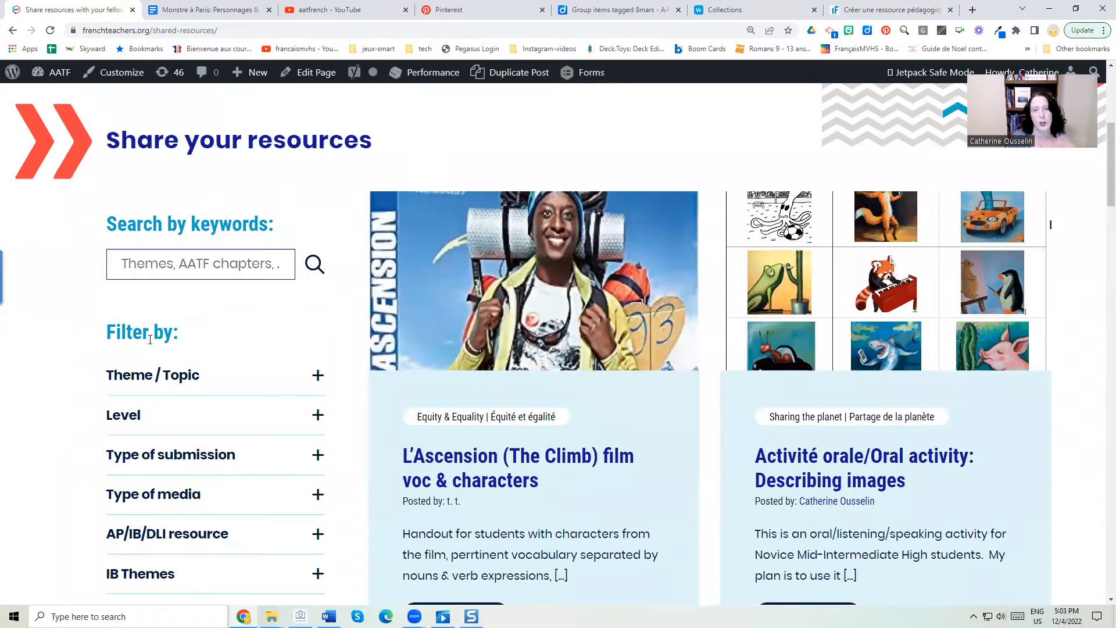
pyautogui.scroll(-1, 150, 340)
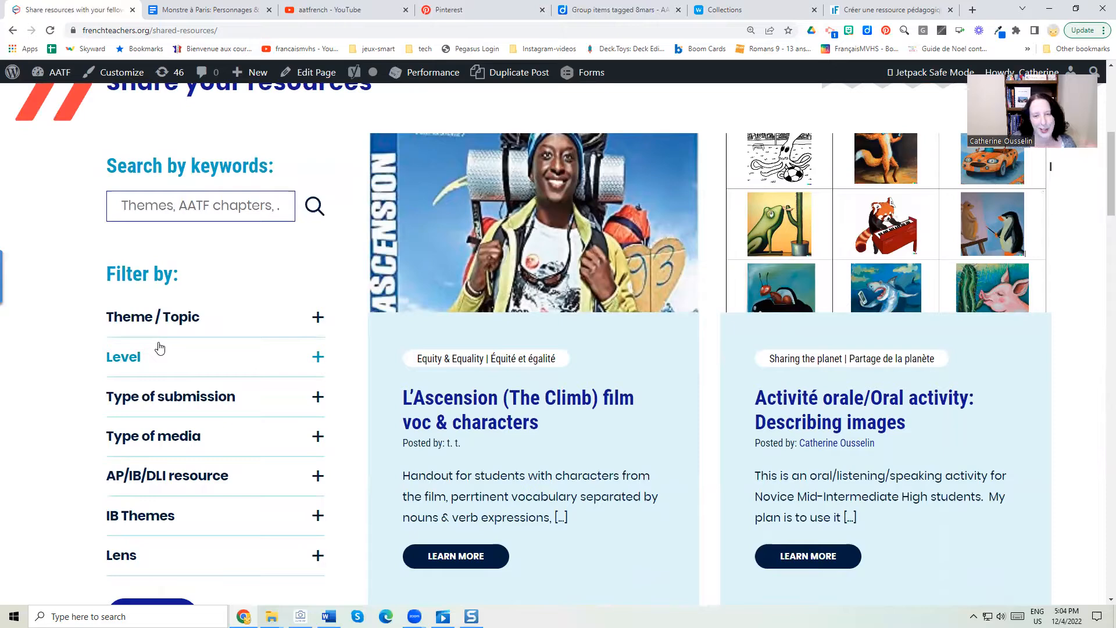
pyautogui.scroll(-1, 190, 328)
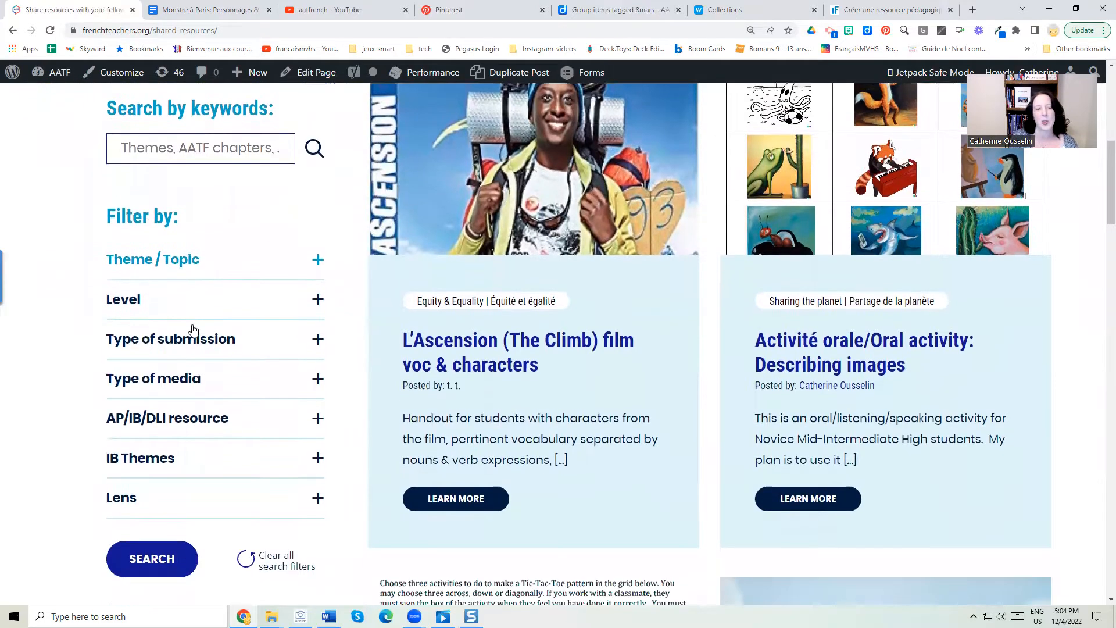
pyautogui.click(241, 150)
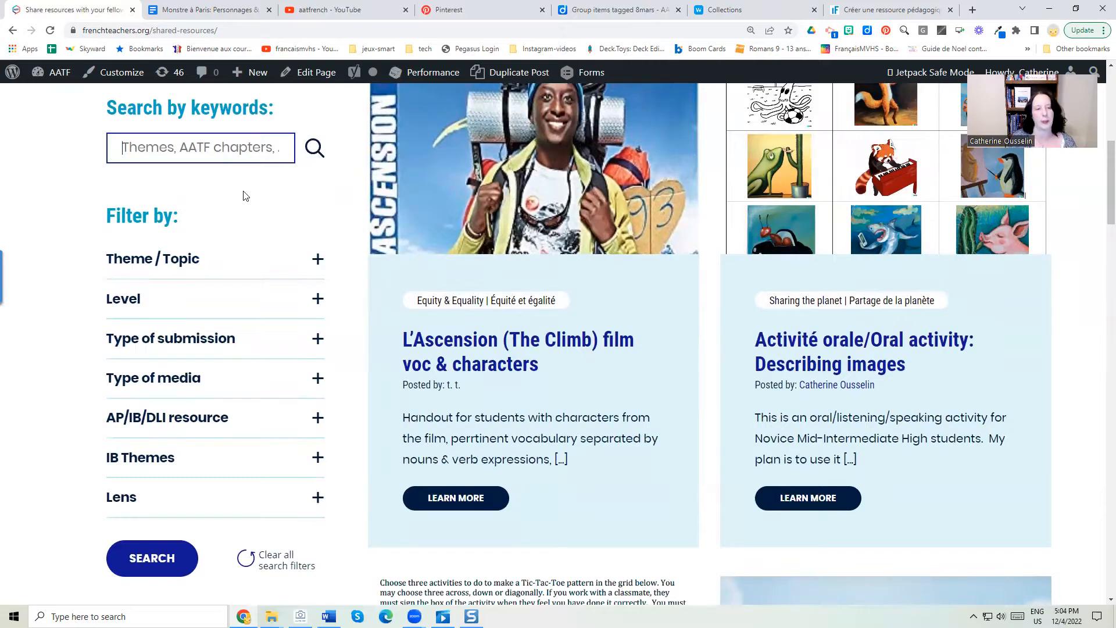
# Step: Expand the Theme / Topic filter and look through its options from Sharing the planet to Clothing
pyautogui.click(312, 266)
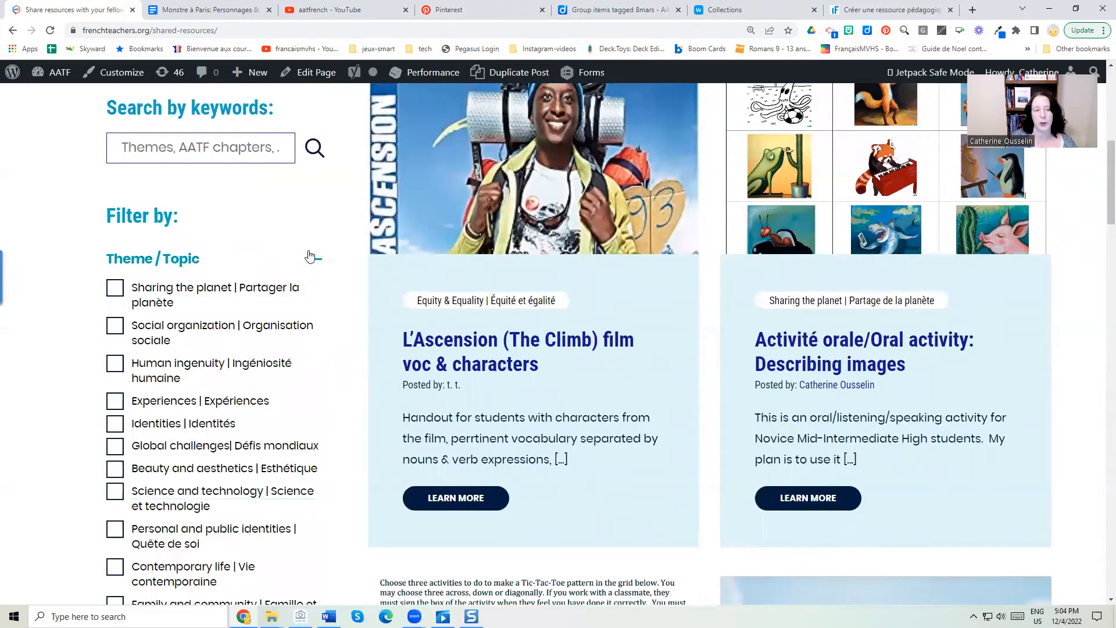
pyautogui.scroll(-2, 312, 262)
pyautogui.click(126, 169)
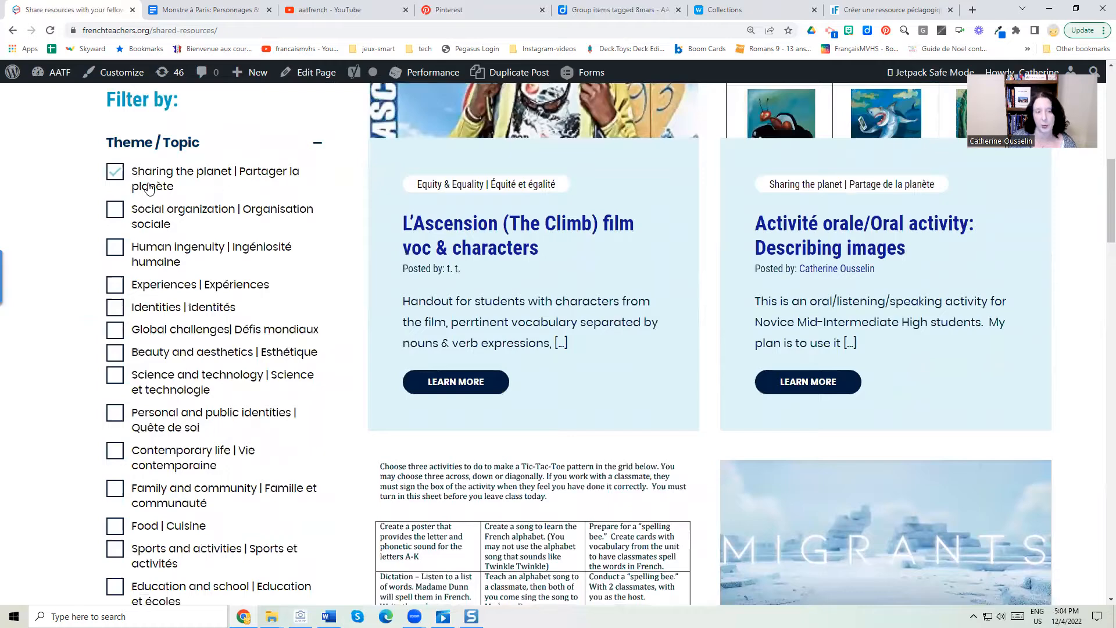
pyautogui.scroll(-2, 296, 236)
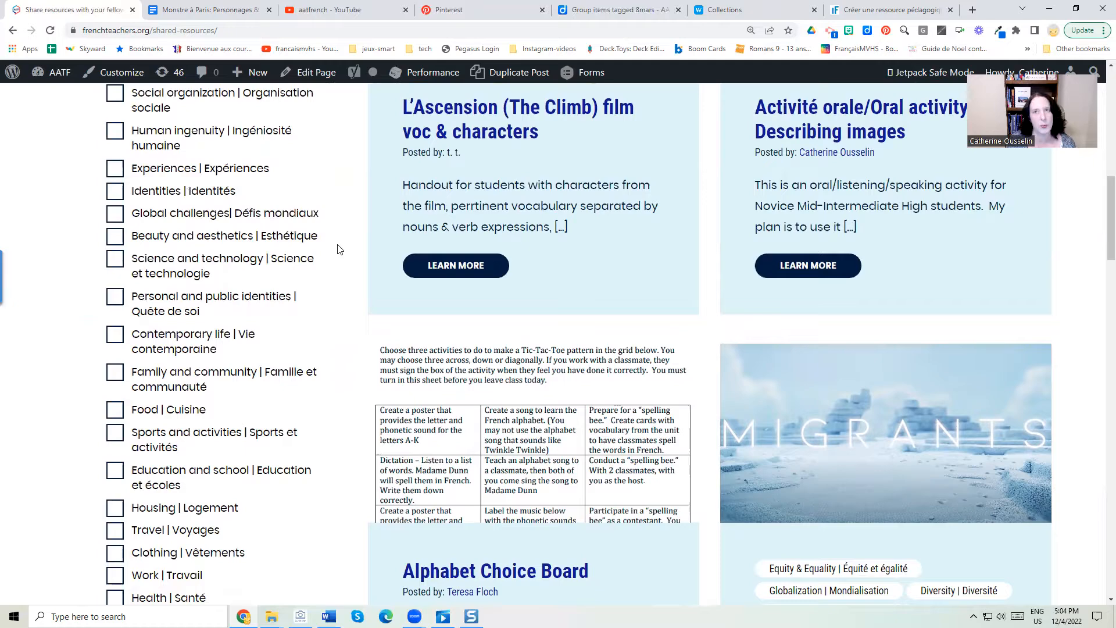
pyautogui.scroll(-1, 339, 249)
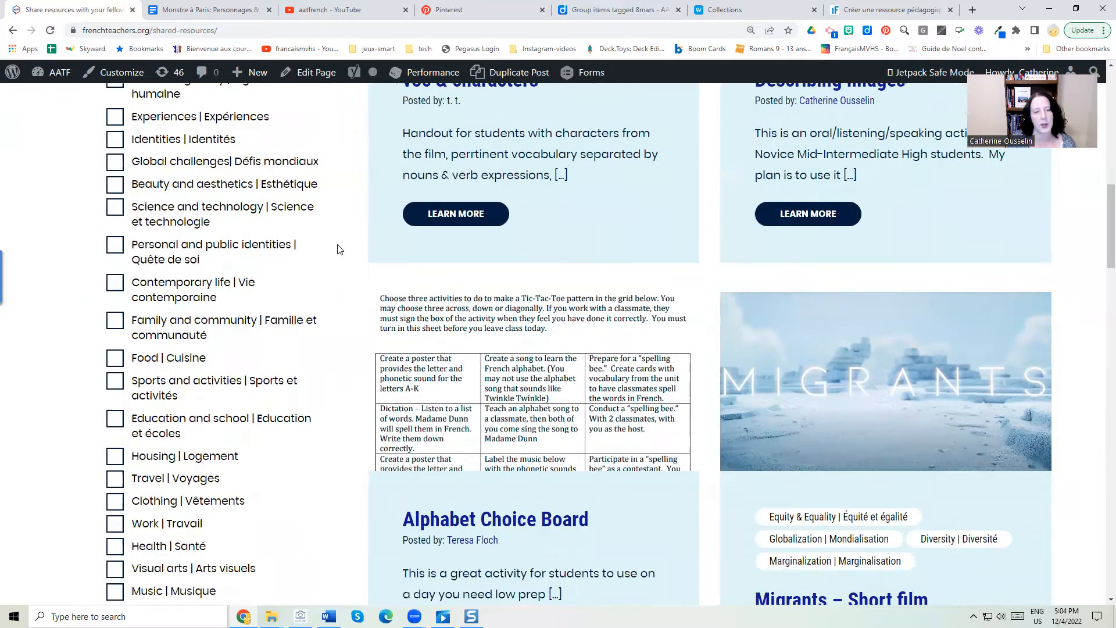
pyautogui.scroll(-2, 340, 249)
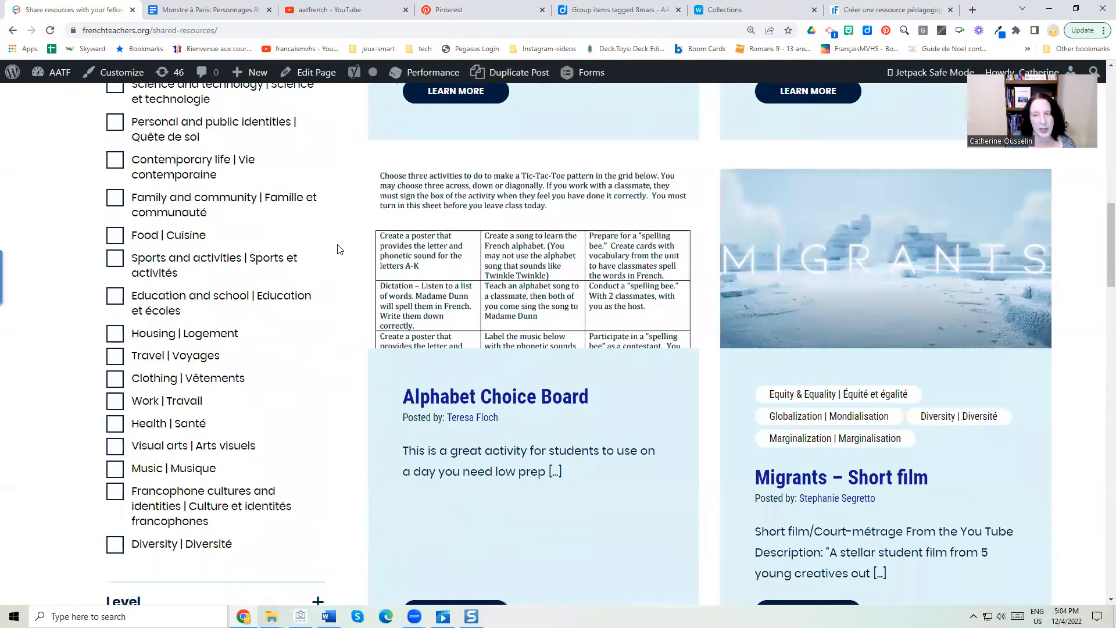
pyautogui.scroll(-1, 340, 250)
pyautogui.scroll(-2, 162, 213)
pyautogui.click(165, 217)
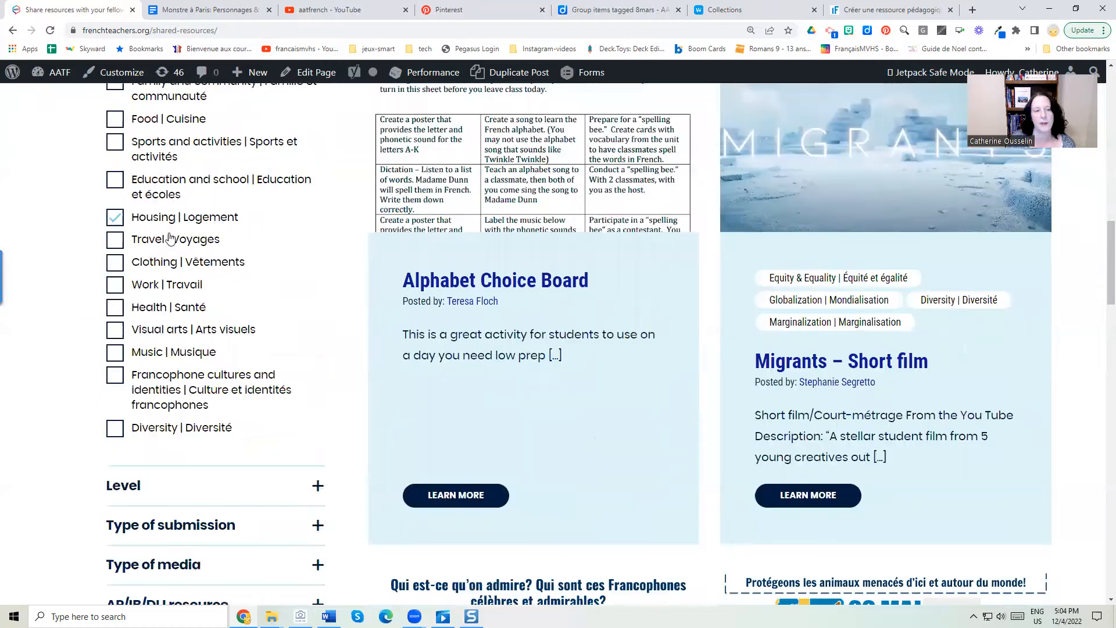
pyautogui.click(159, 270)
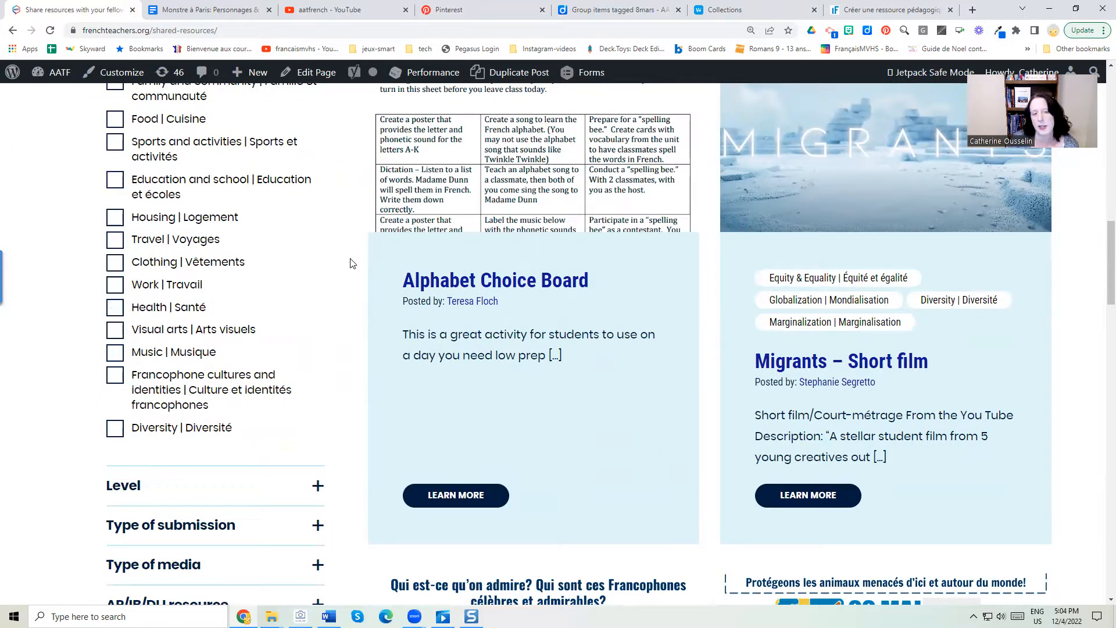
# Step: Examine the remaining Theme / Topic options, down to Francophone cultures and identities and Diversity
pyautogui.scroll(-1, 350, 254)
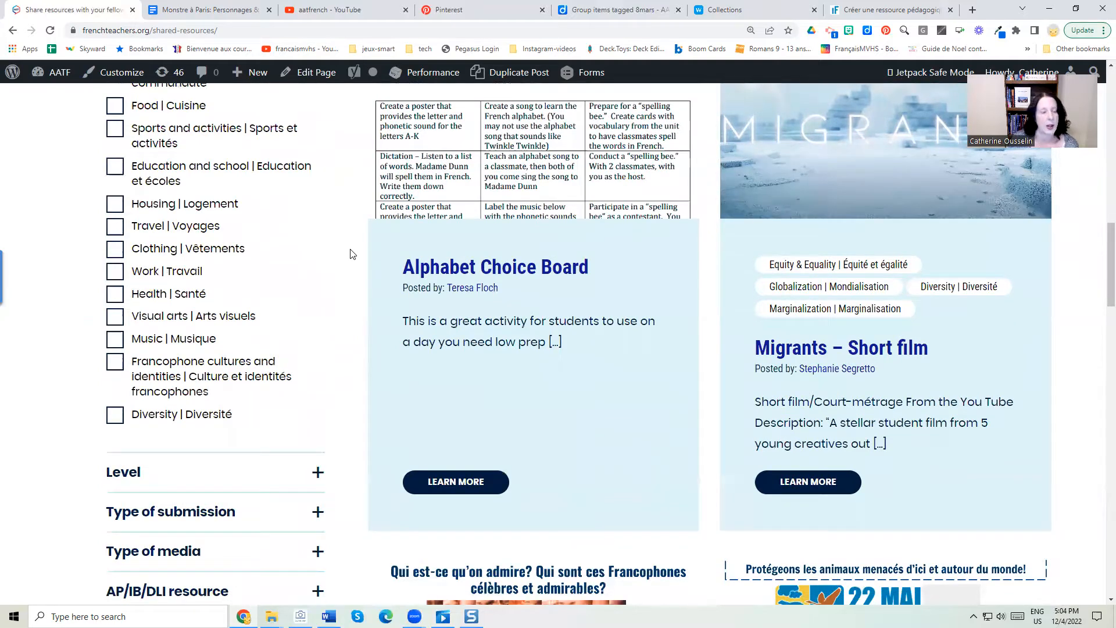
pyautogui.scroll(-1, 351, 254)
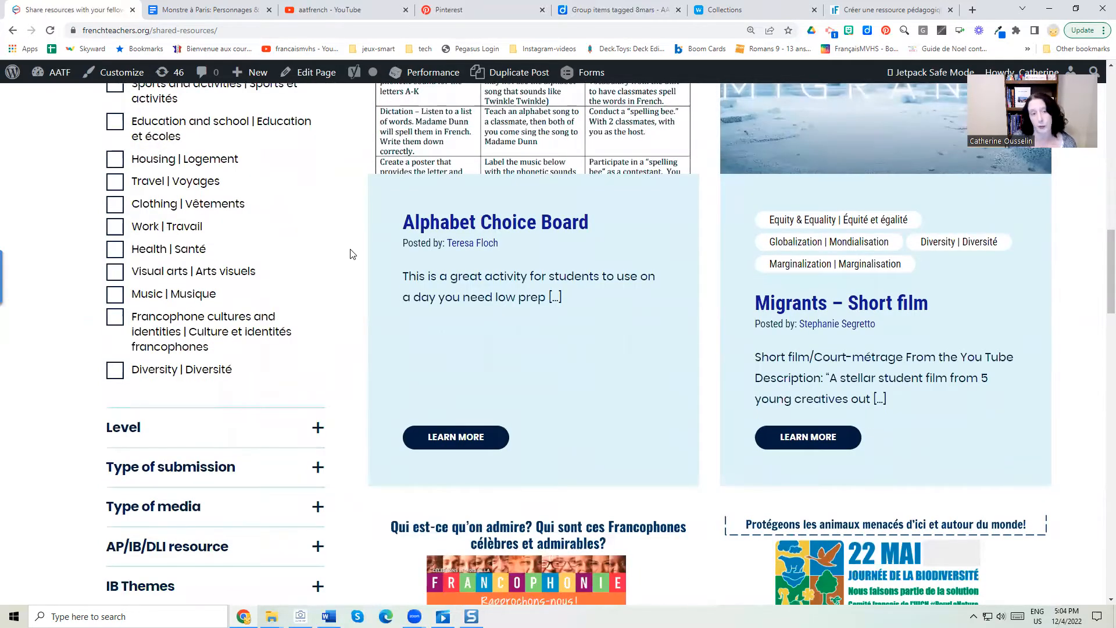
pyautogui.scroll(-2, 350, 254)
pyautogui.scroll(-1, 332, 244)
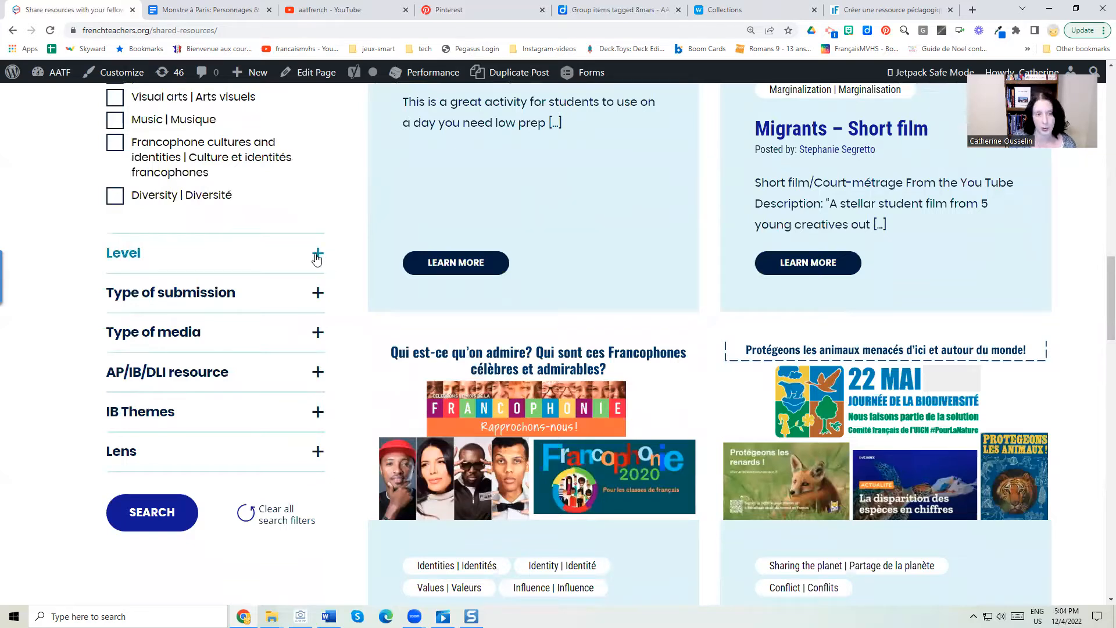
pyautogui.click(228, 150)
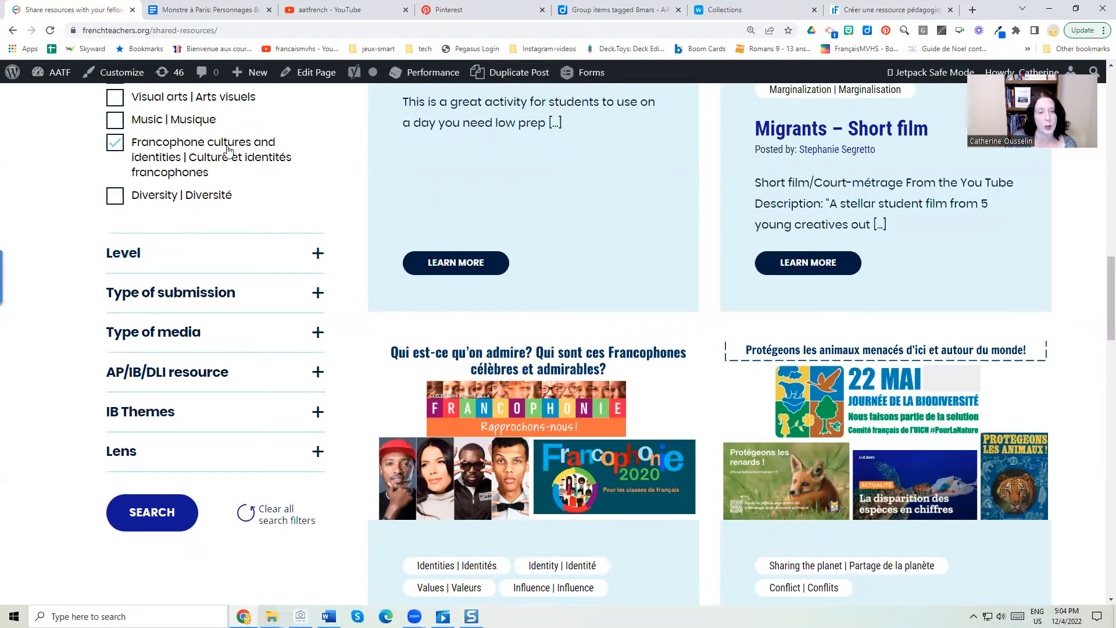
pyautogui.click(169, 204)
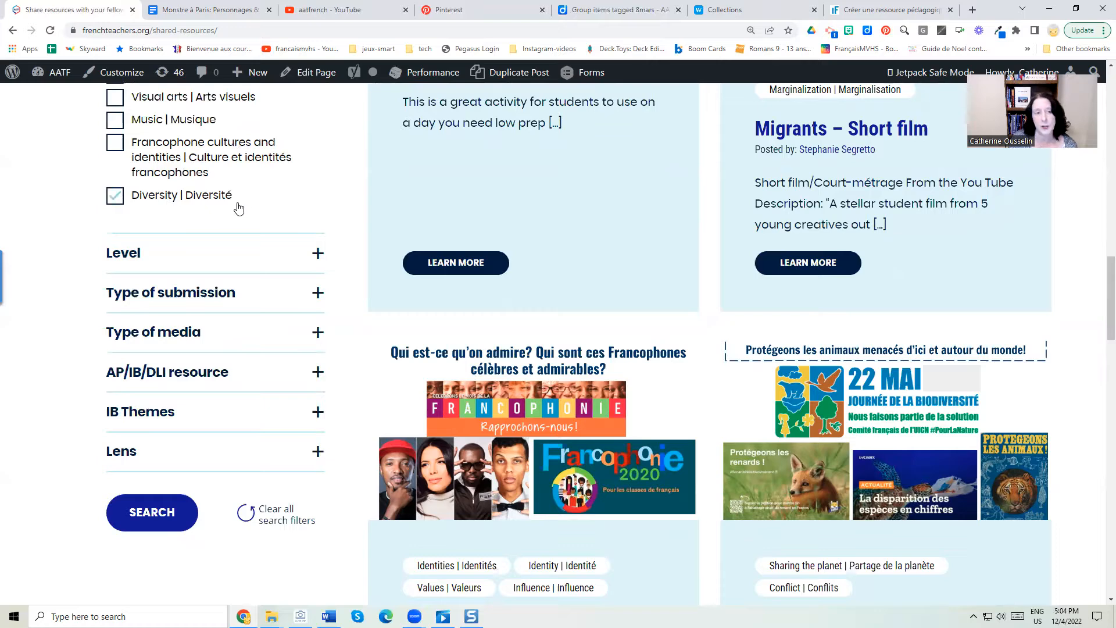
# Step: Expand the Level filter and look through its options, from Novice to Any level could use
pyautogui.click(317, 254)
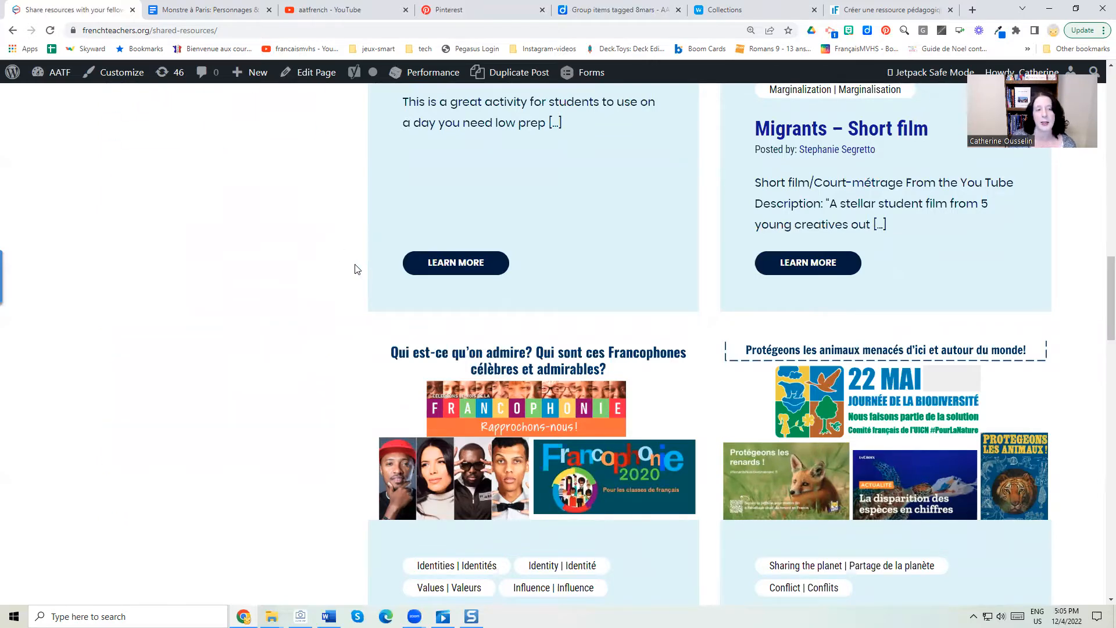
pyautogui.scroll(4, 349, 262)
pyautogui.scroll(8, 343, 258)
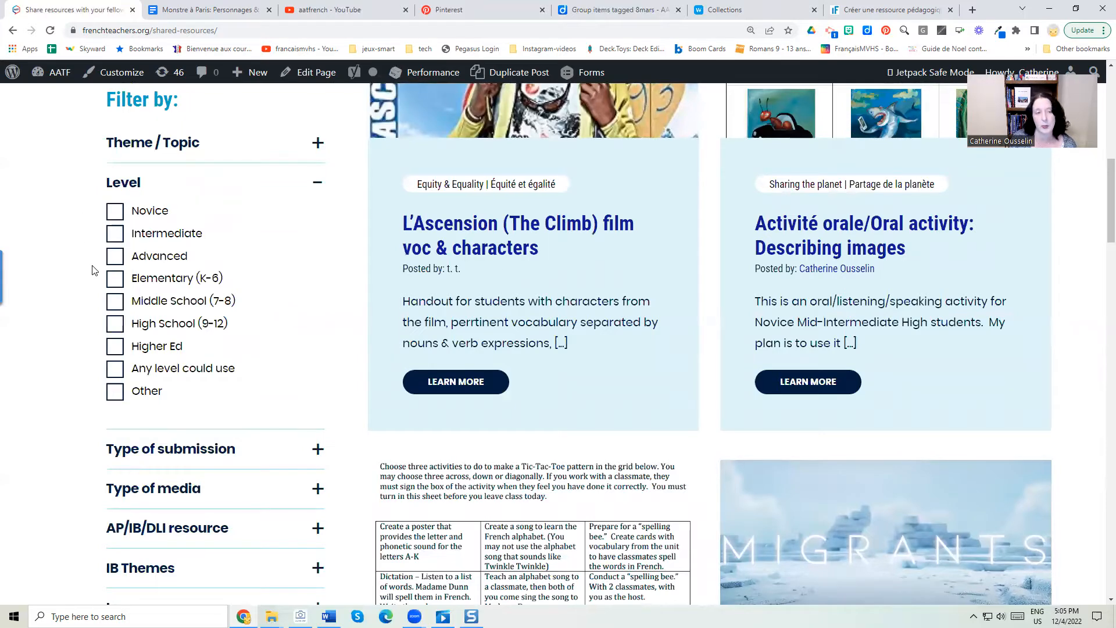
pyautogui.scroll(-1, 90, 296)
pyautogui.click(186, 316)
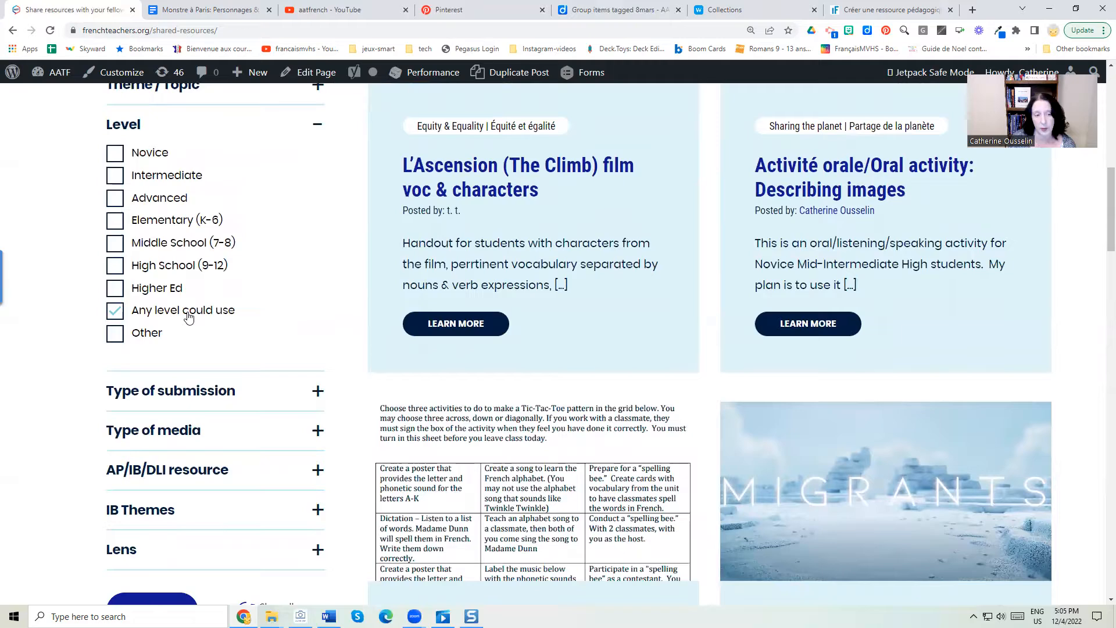
# Step: Expand the Type of submission filter and go through its options, from Unit and Lesson to Full Immersion
pyautogui.scroll(-2, 187, 317)
pyautogui.click(314, 277)
pyautogui.scroll(1, 314, 282)
pyautogui.click(157, 135)
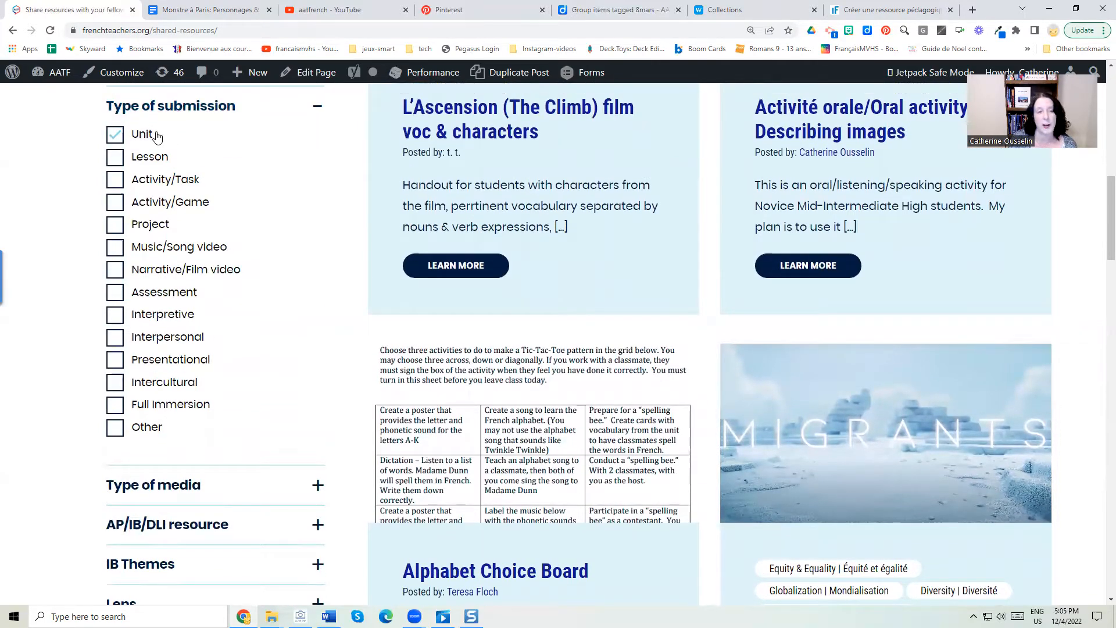
pyautogui.click(157, 136)
pyautogui.click(154, 165)
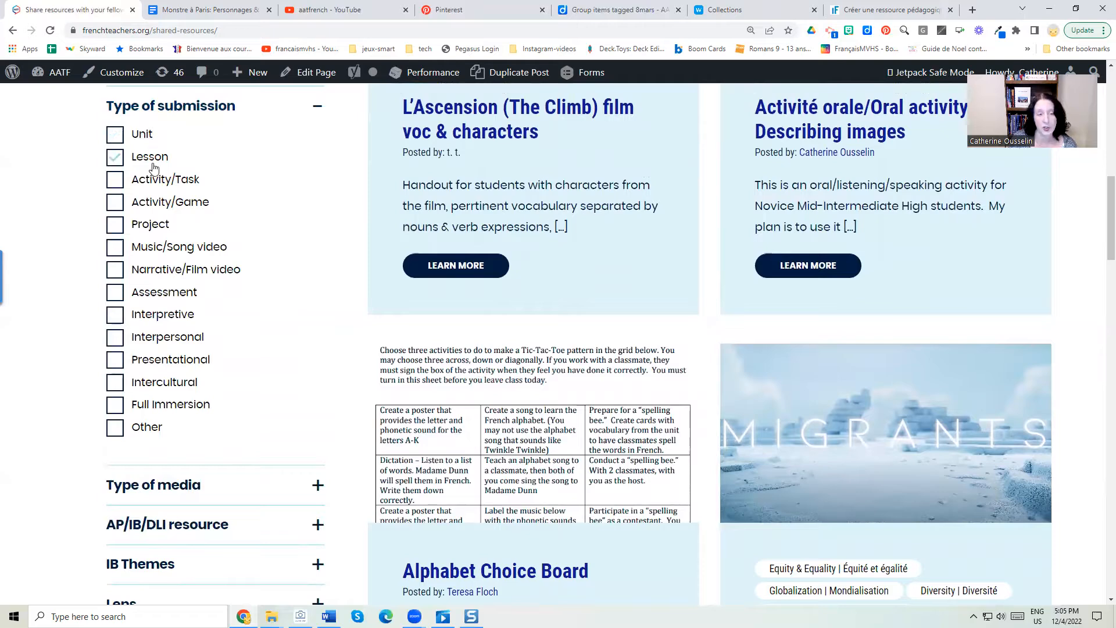
pyautogui.click(153, 184)
pyautogui.click(157, 204)
pyautogui.click(181, 211)
pyautogui.click(145, 227)
pyautogui.click(146, 249)
pyautogui.click(126, 273)
pyautogui.click(192, 296)
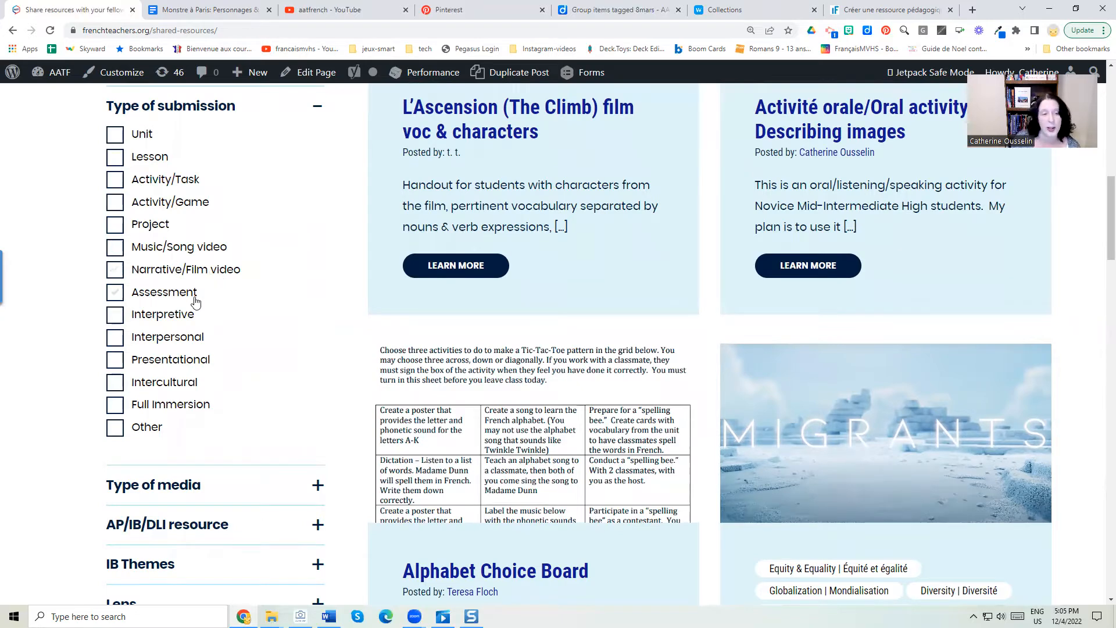
pyautogui.click(192, 317)
pyautogui.click(196, 342)
pyautogui.click(280, 404)
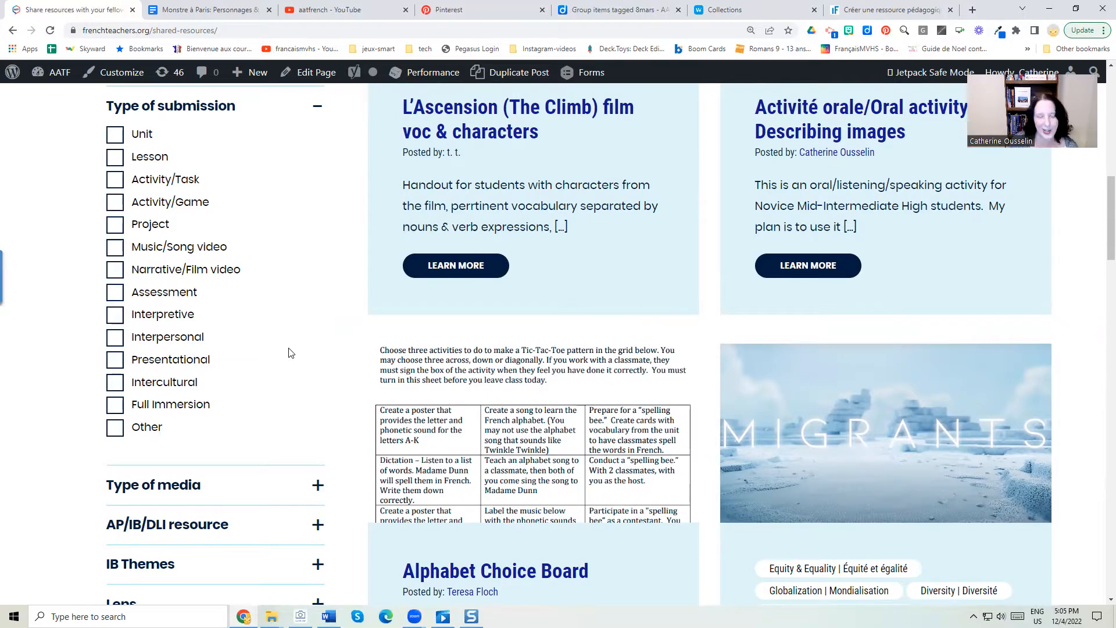
# Step: Expand the Type of media filter and review the Document, Presentation, Image, Video and Link options
pyautogui.scroll(-3, 297, 346)
pyautogui.click(314, 321)
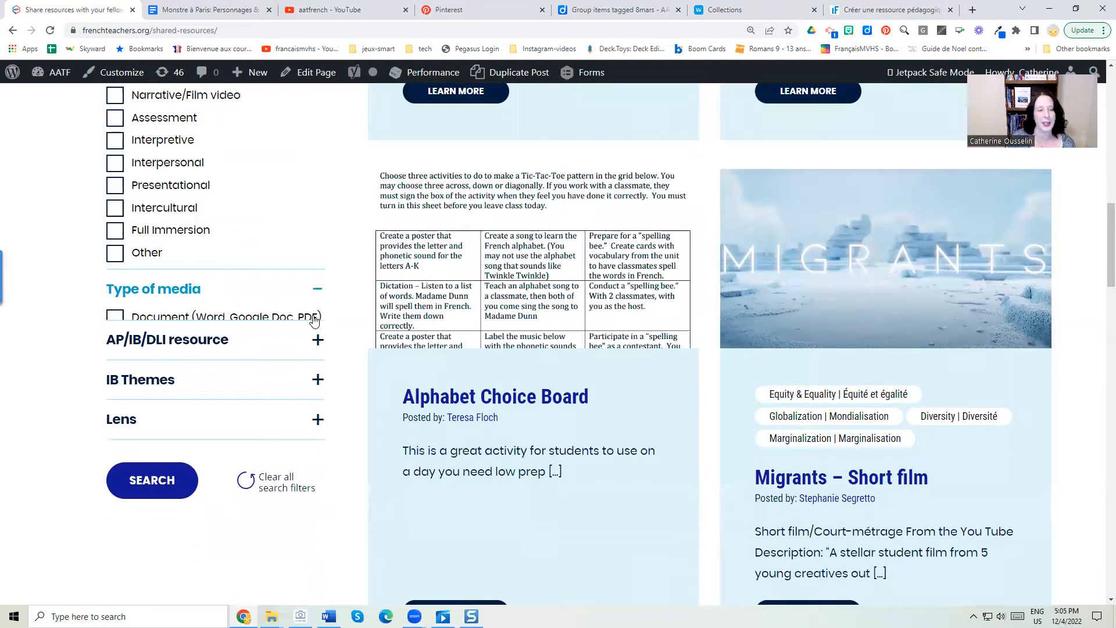
pyautogui.scroll(3, 314, 319)
pyautogui.click(147, 184)
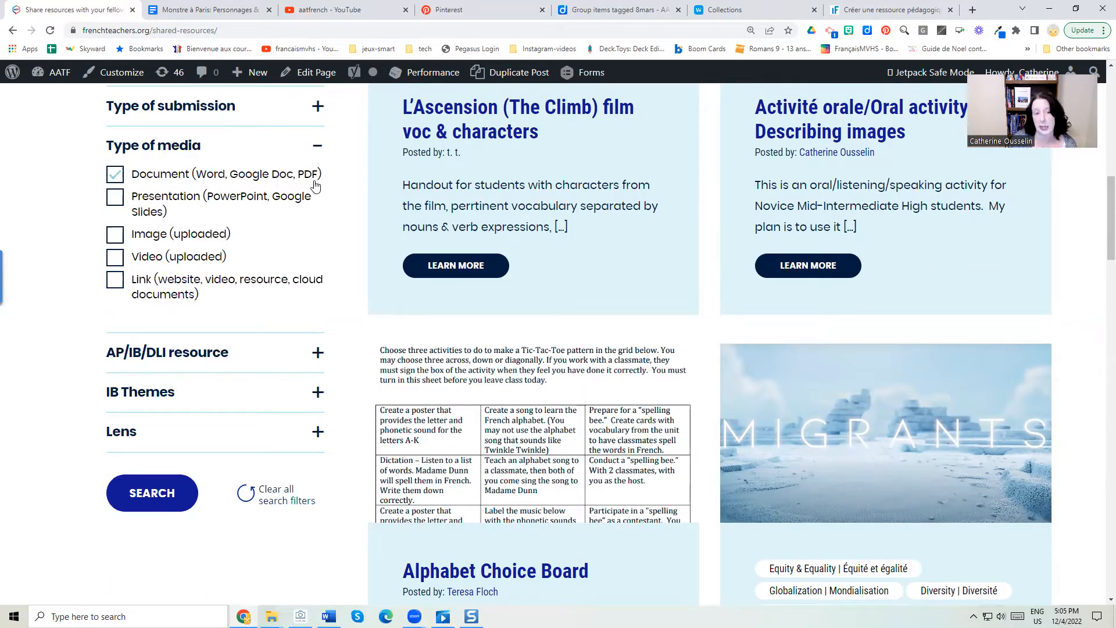
pyautogui.click(170, 205)
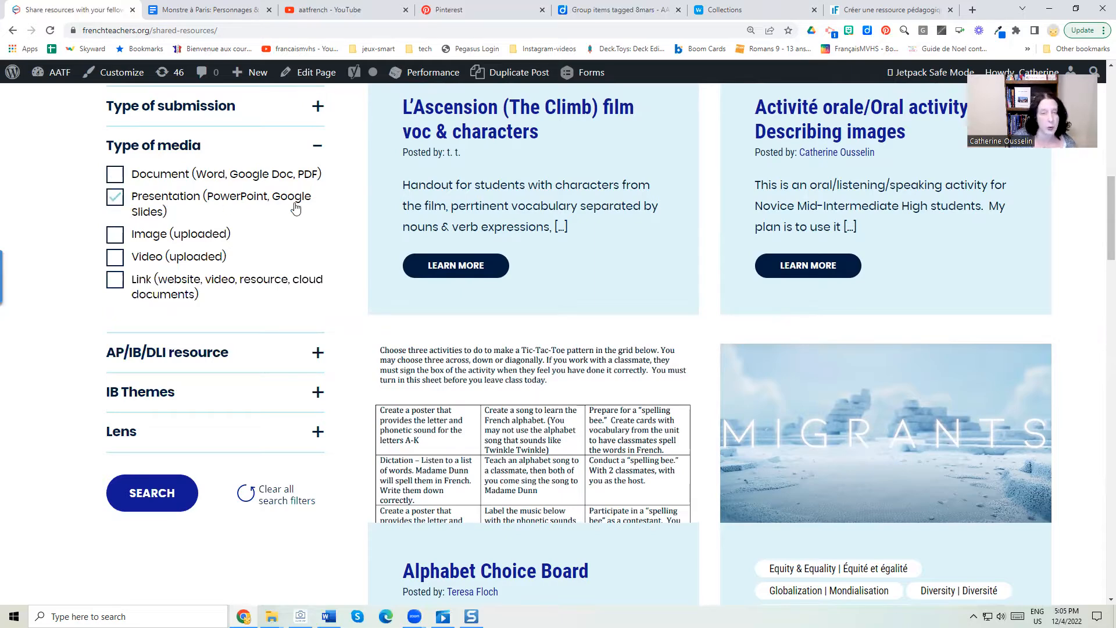
pyautogui.click(135, 243)
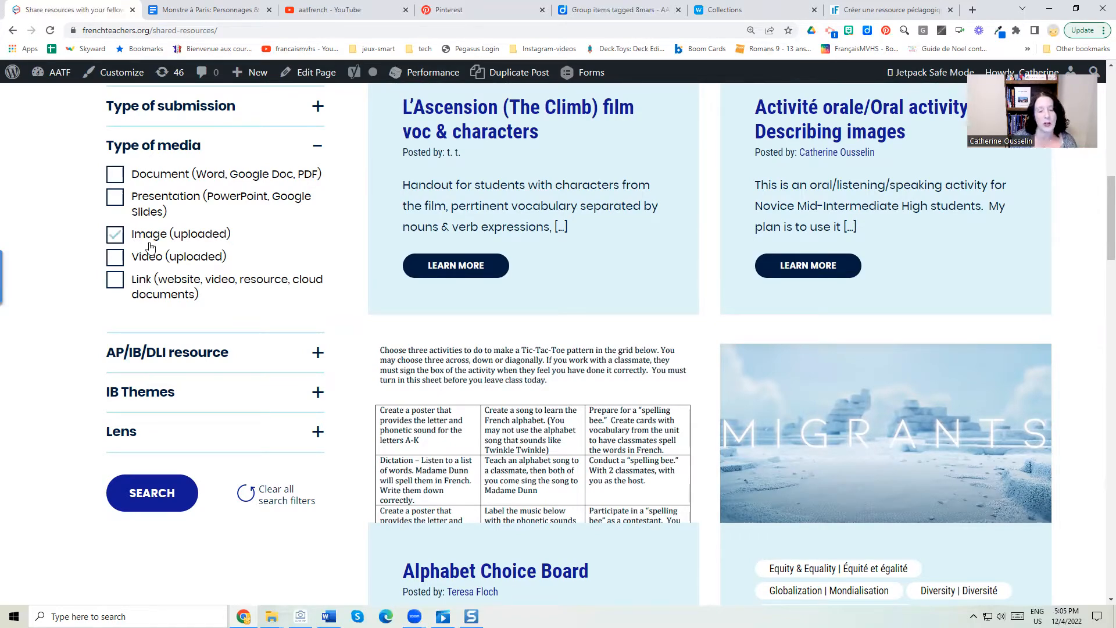
pyautogui.click(149, 257)
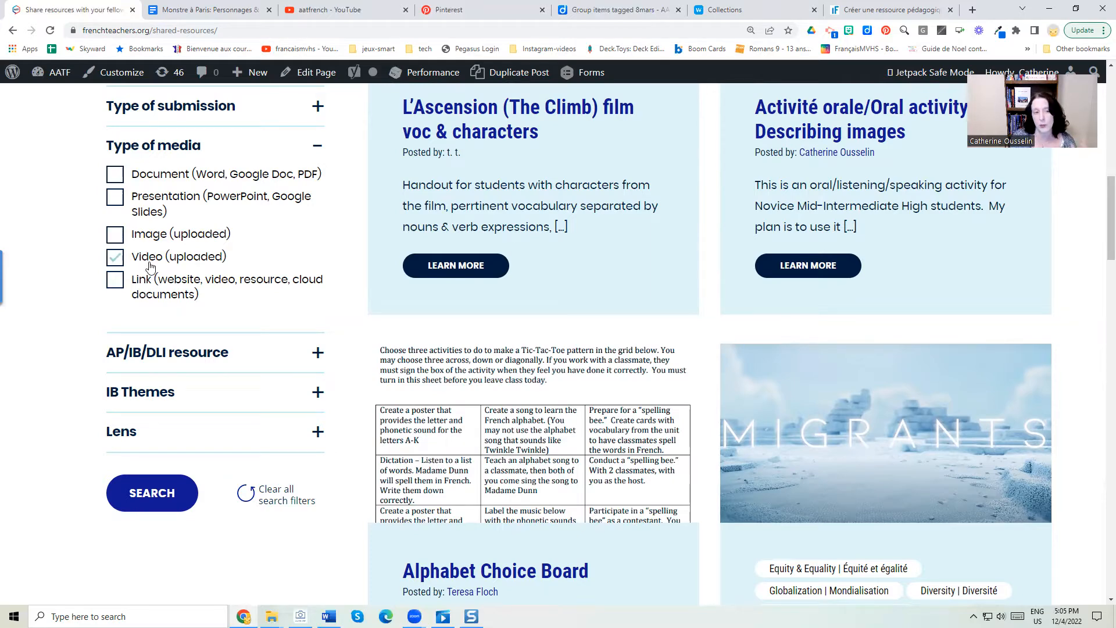
pyautogui.click(154, 286)
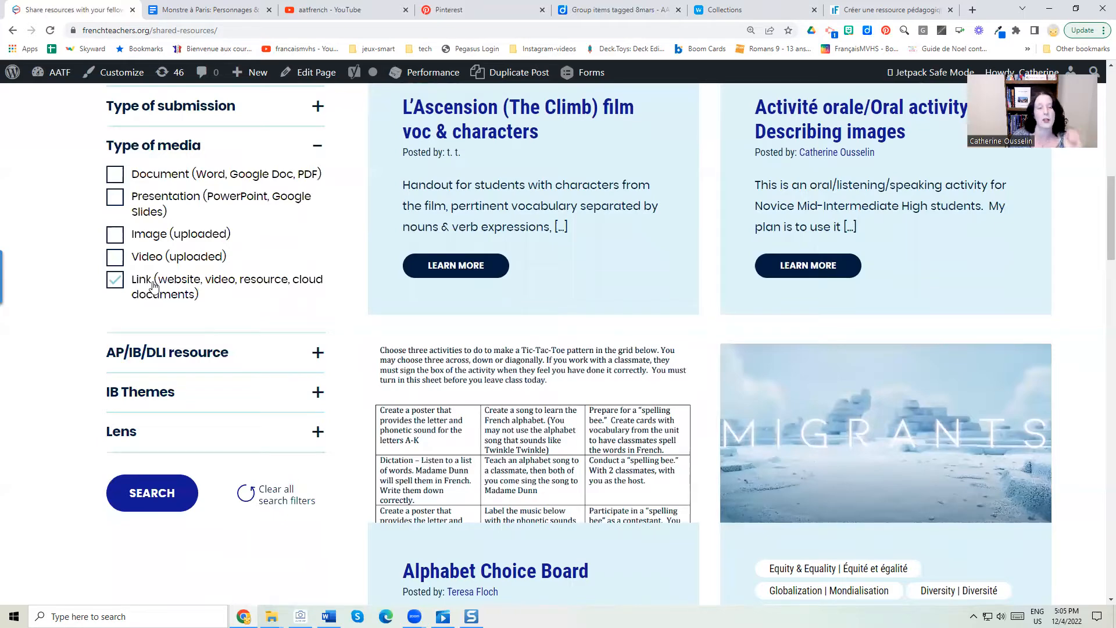
# Step: Expand the AP/IB/DLI resource filter and review its options, including FLAM / Français langue maternelle
pyautogui.scroll(-1, 154, 286)
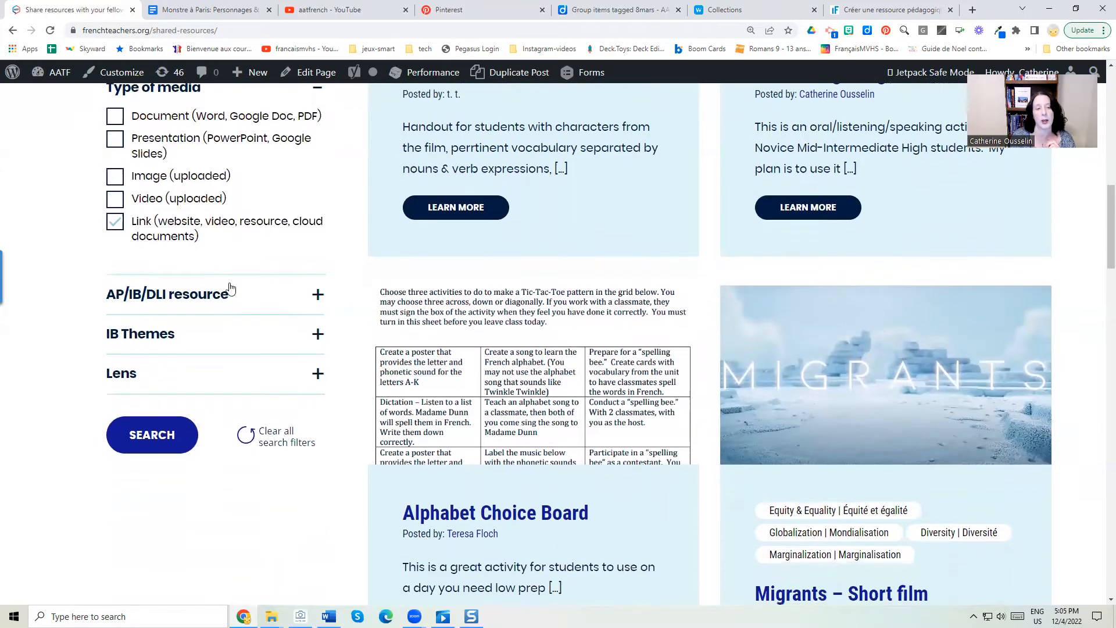
pyautogui.click(317, 295)
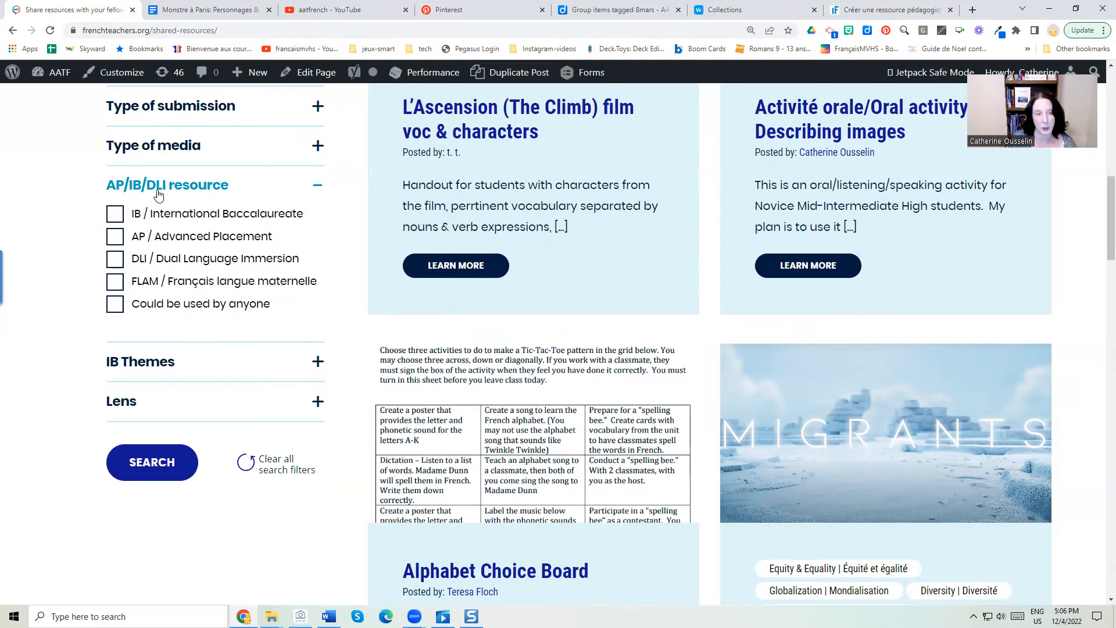
pyautogui.click(158, 287)
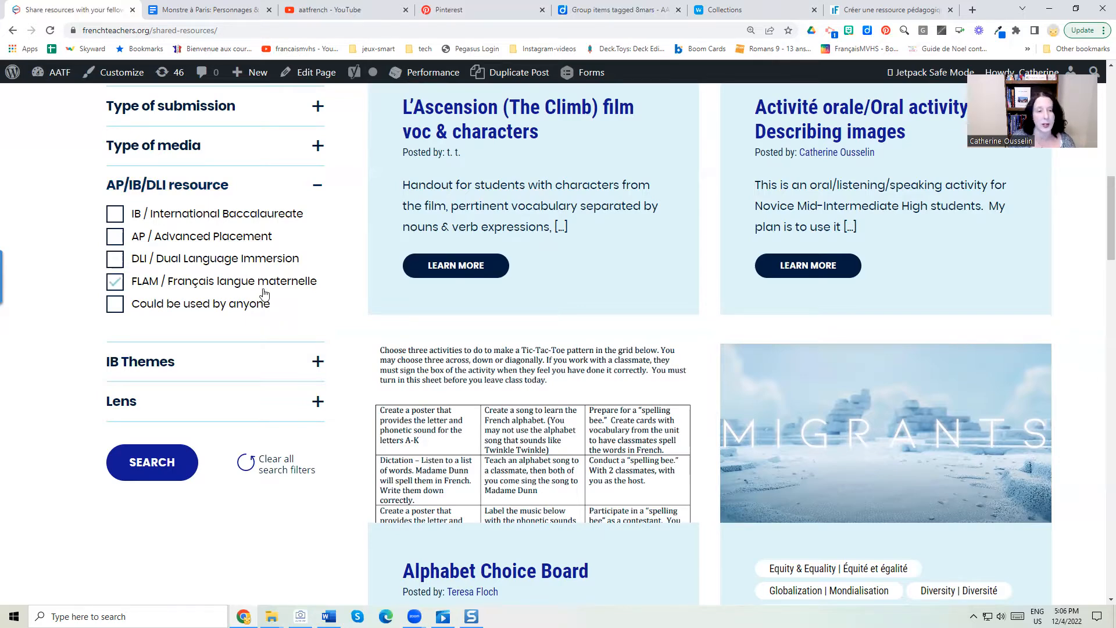
# Step: Expand the IB Themes filter and the Lens filter in turn and look through the options of each
pyautogui.click(324, 364)
pyautogui.click(322, 343)
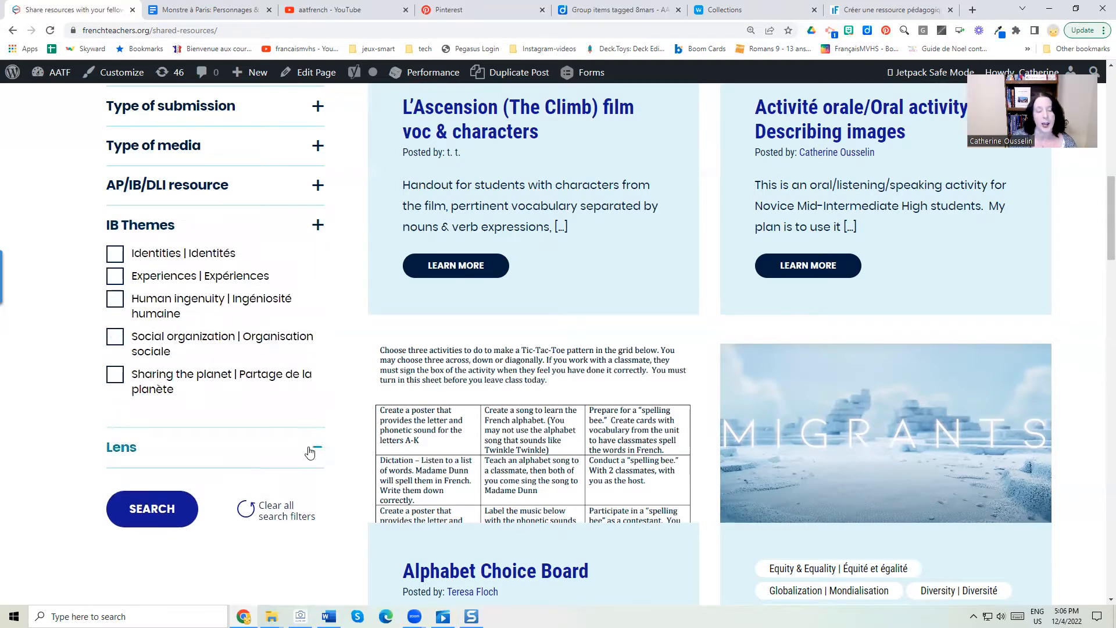
pyautogui.click(314, 449)
pyautogui.scroll(-2, 298, 335)
pyautogui.scroll(-1, 298, 336)
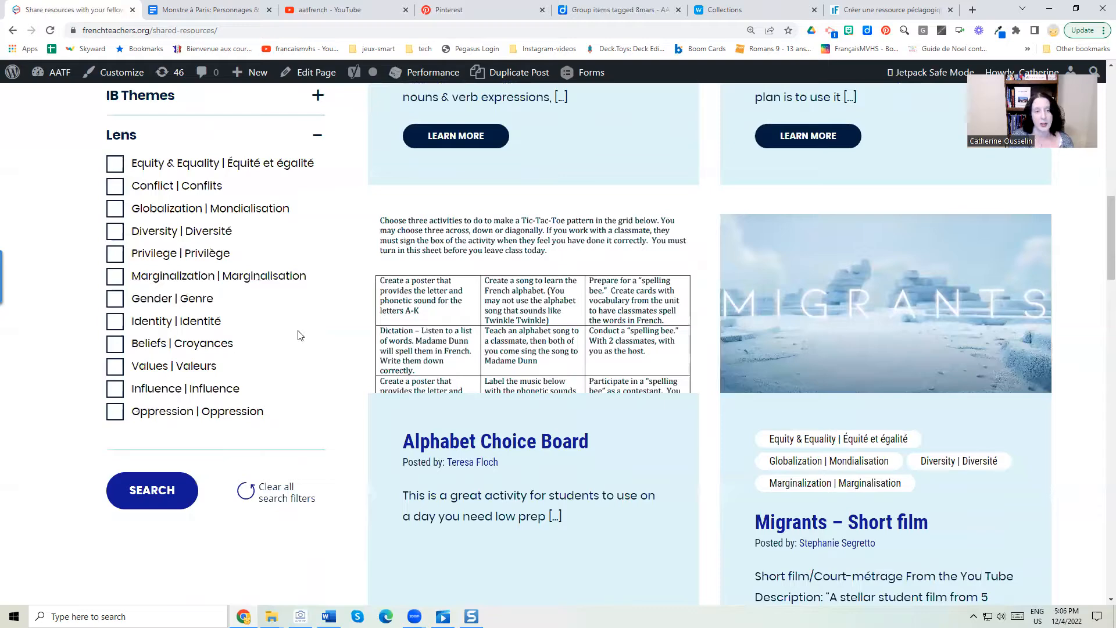
pyautogui.scroll(-1, 298, 336)
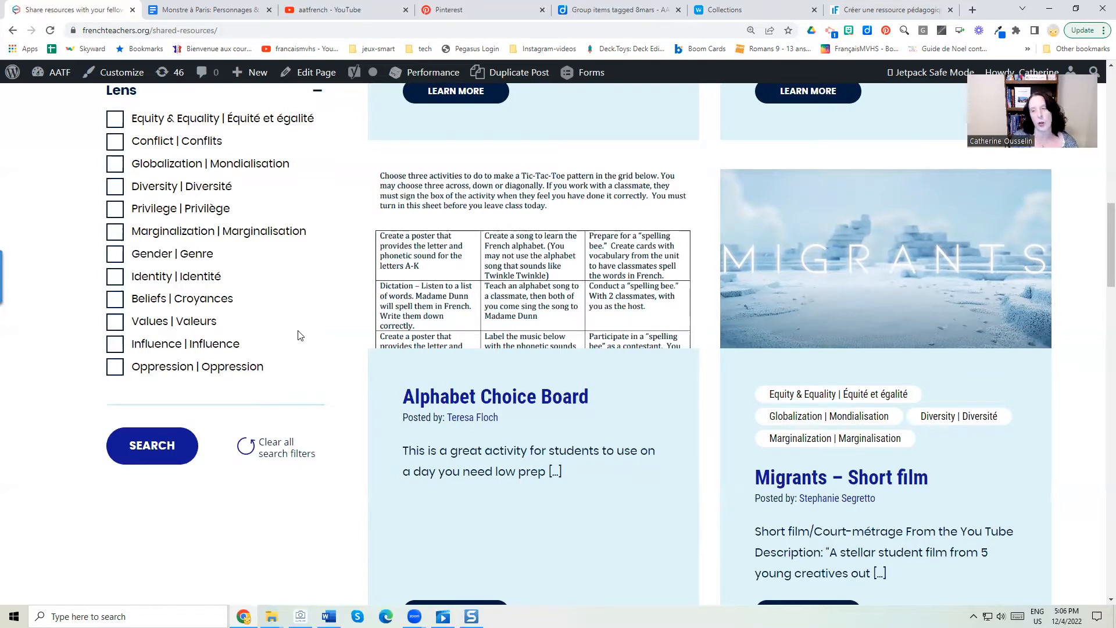
# Step: Go through the Lens filter options, including Values | Valeurs and Privilege | Privilège
pyautogui.click(258, 332)
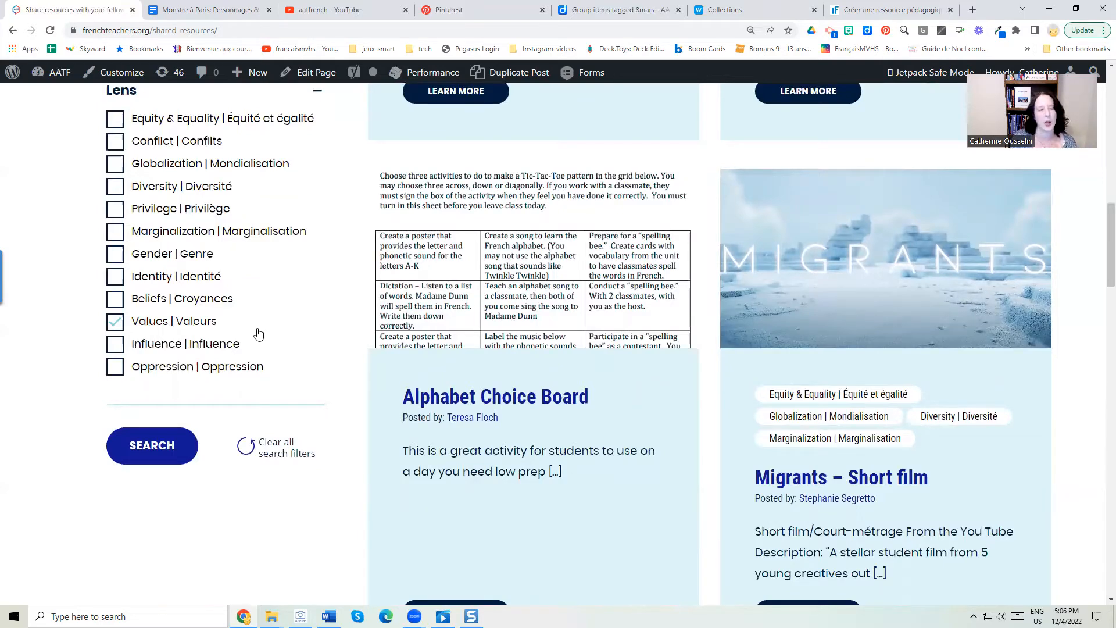
pyautogui.scroll(3, 259, 333)
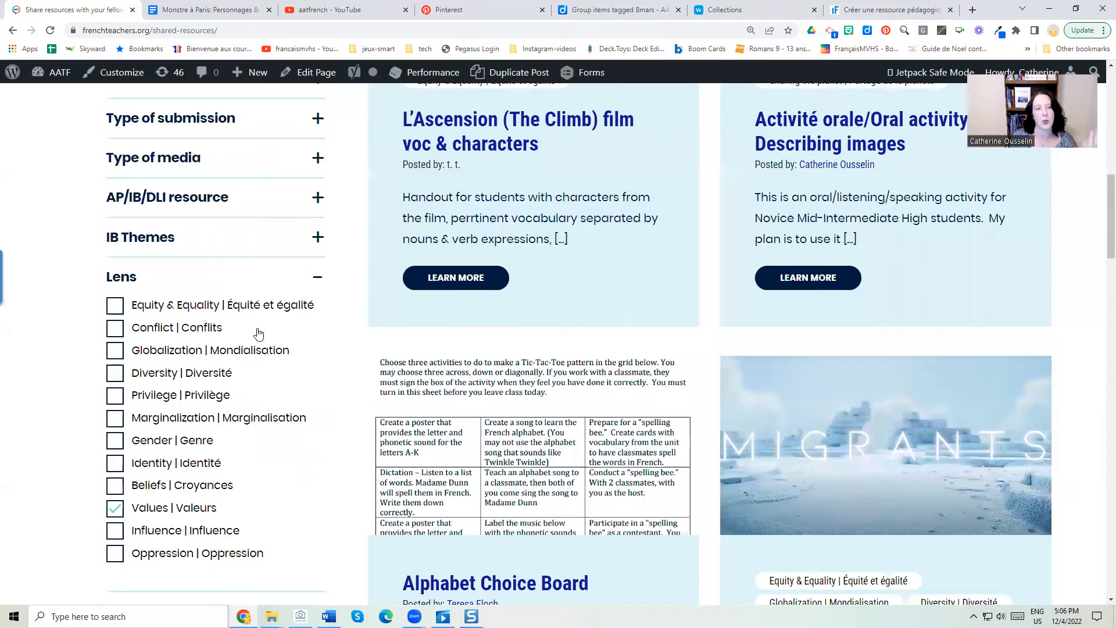
pyautogui.scroll(2, 258, 334)
pyautogui.scroll(-3, 258, 334)
pyautogui.click(259, 325)
pyautogui.scroll(1, 258, 334)
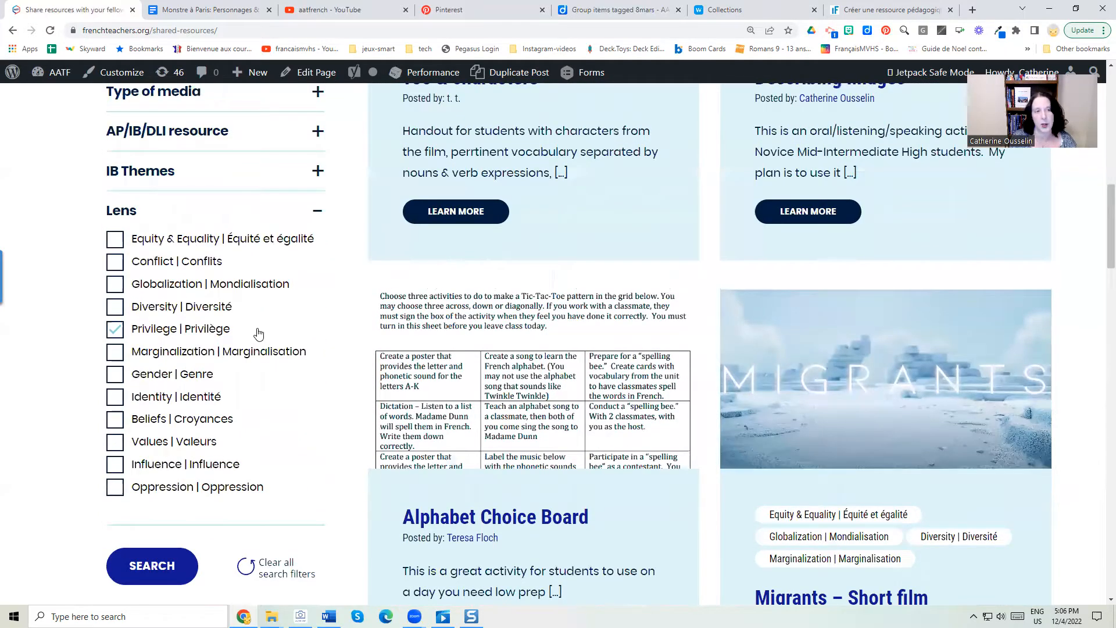
# Step: Open the L'Ascension (The Climb) film voc & characters resource and review its description, keywords, comment form and related posts
pyautogui.scroll(8, 259, 333)
pyautogui.scroll(-3, 259, 329)
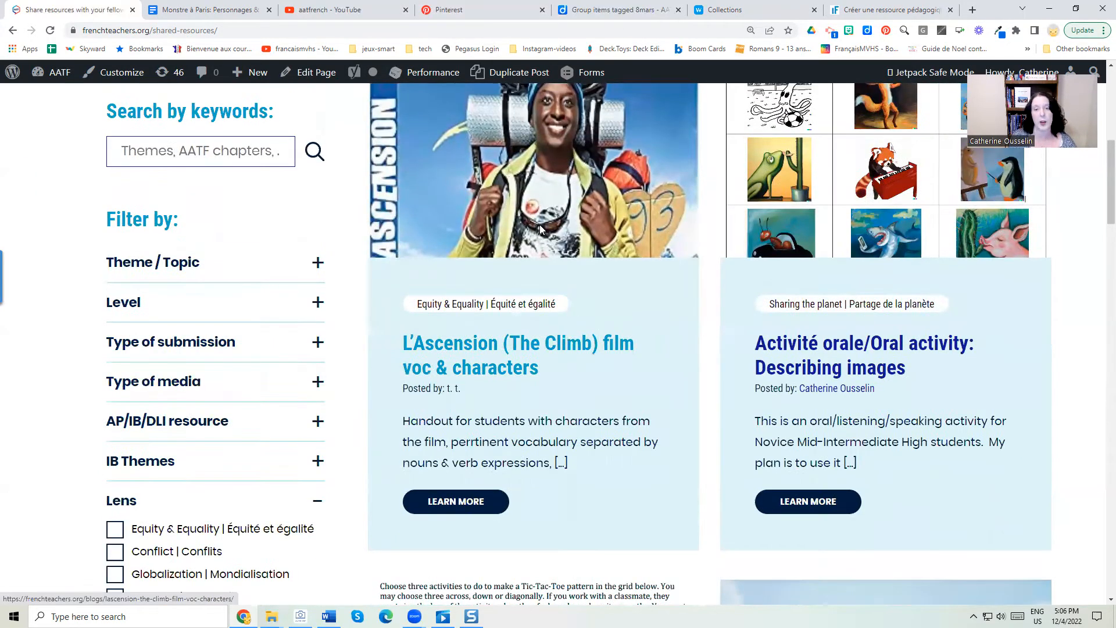
pyautogui.scroll(1, 442, 326)
pyautogui.scroll(-1, 557, 378)
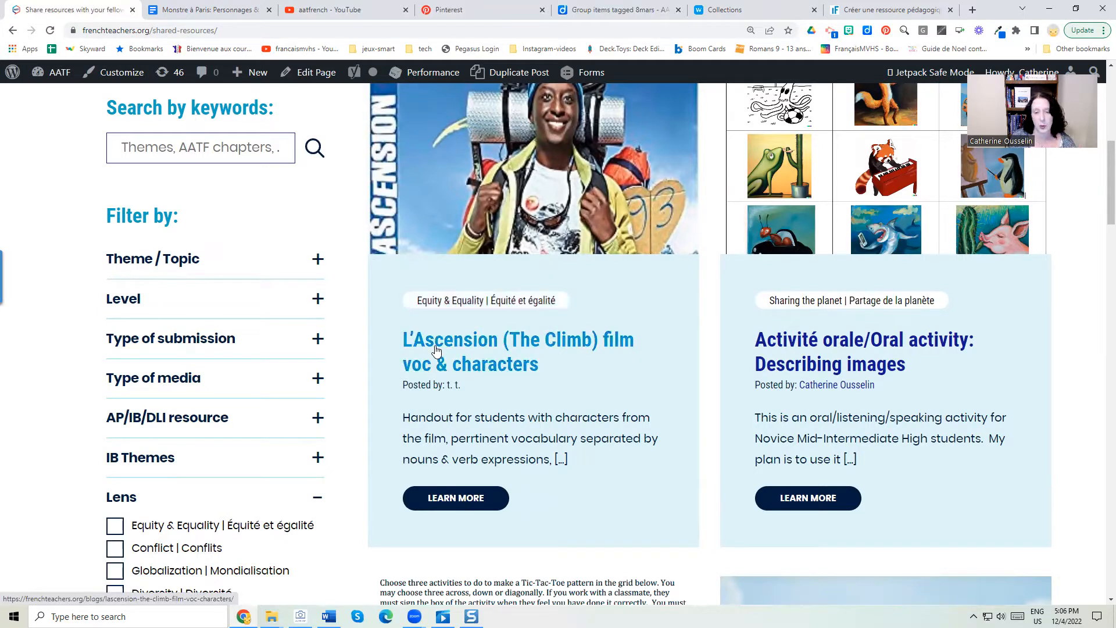
pyautogui.click(471, 498)
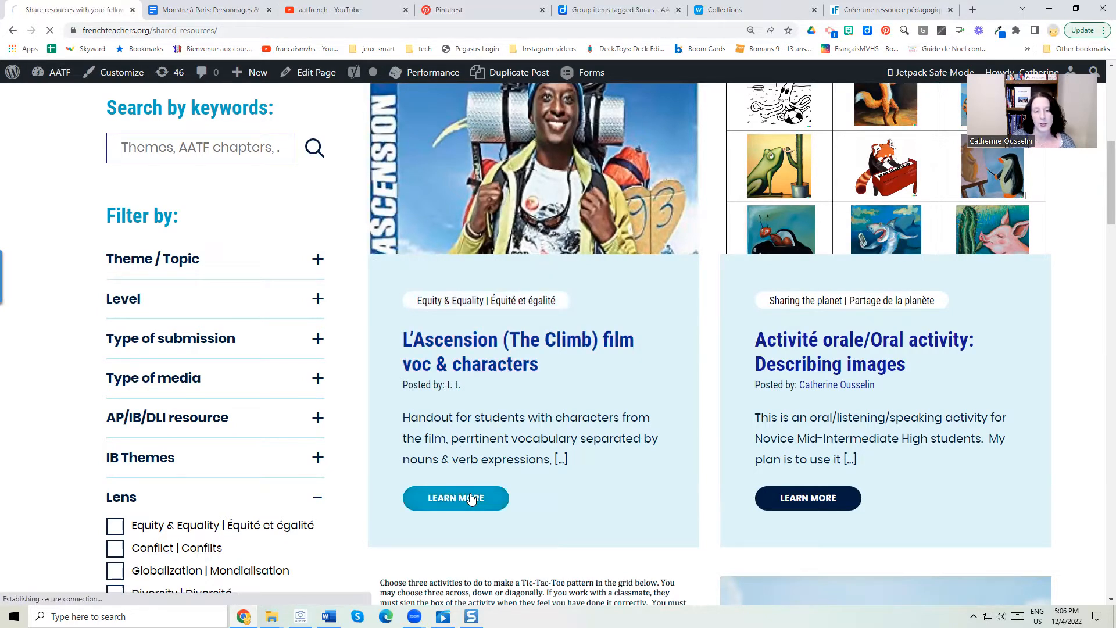
pyautogui.scroll(-5, 493, 475)
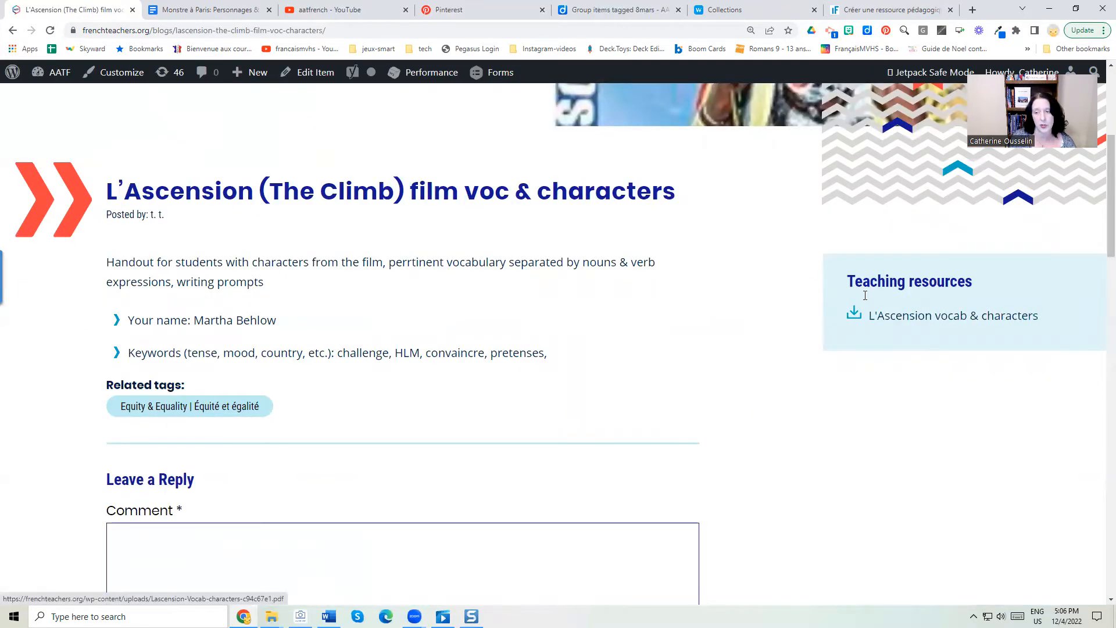
pyautogui.scroll(-2, 253, 309)
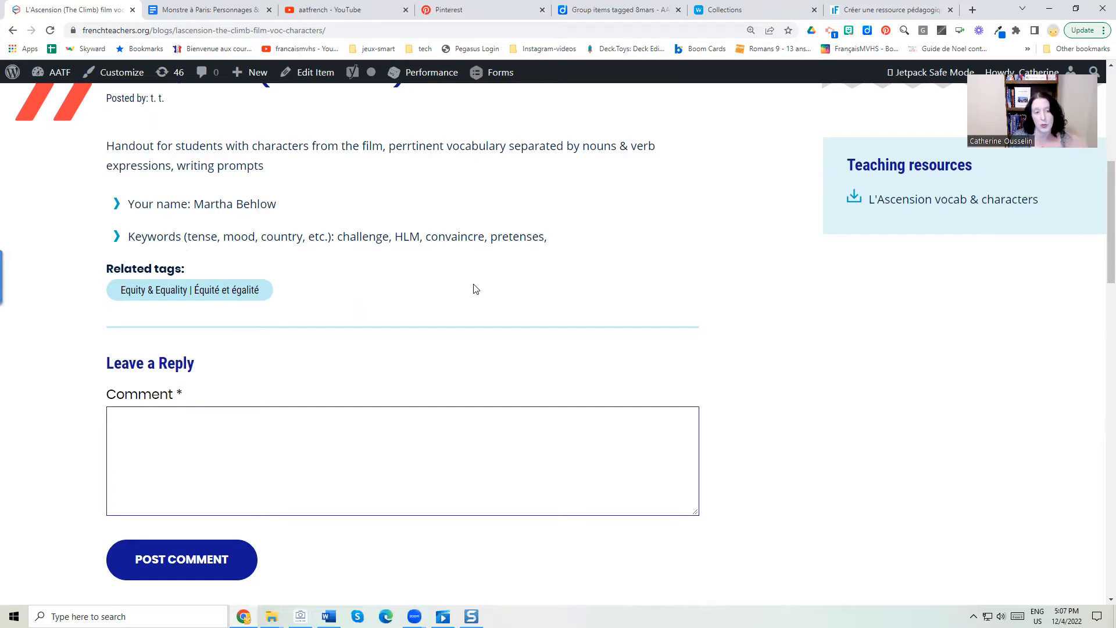
pyautogui.scroll(-4, 473, 289)
pyautogui.scroll(-1, 568, 287)
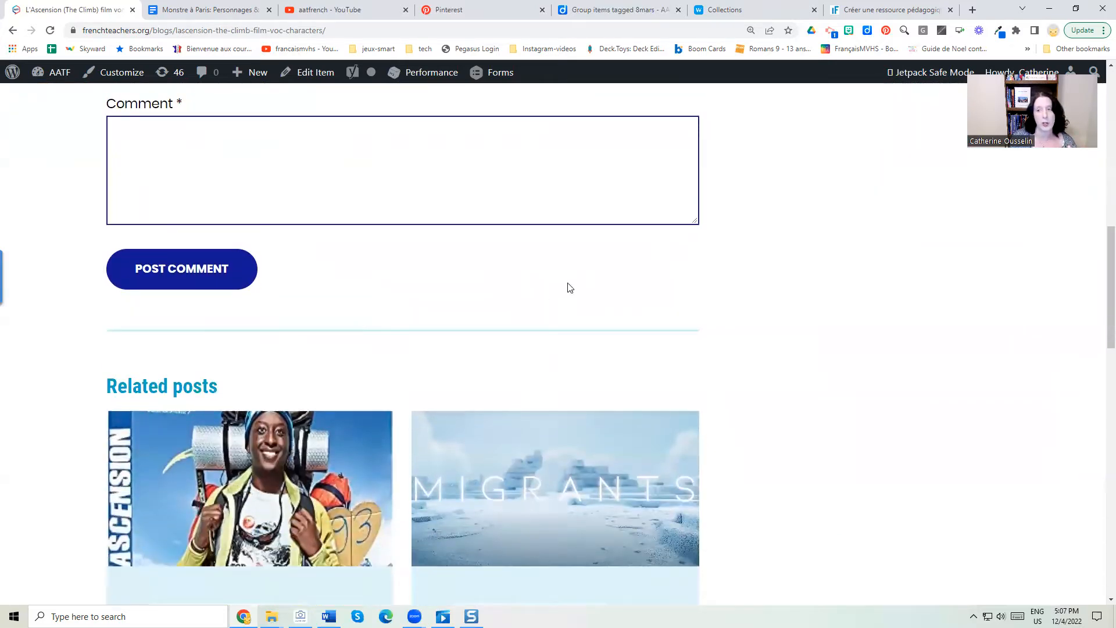
pyautogui.scroll(5, 839, 259)
# Step: Open the attached L'Ascension vocab & characters handout and read through its vocabulary lists and discussion prompts
pyautogui.click(878, 200)
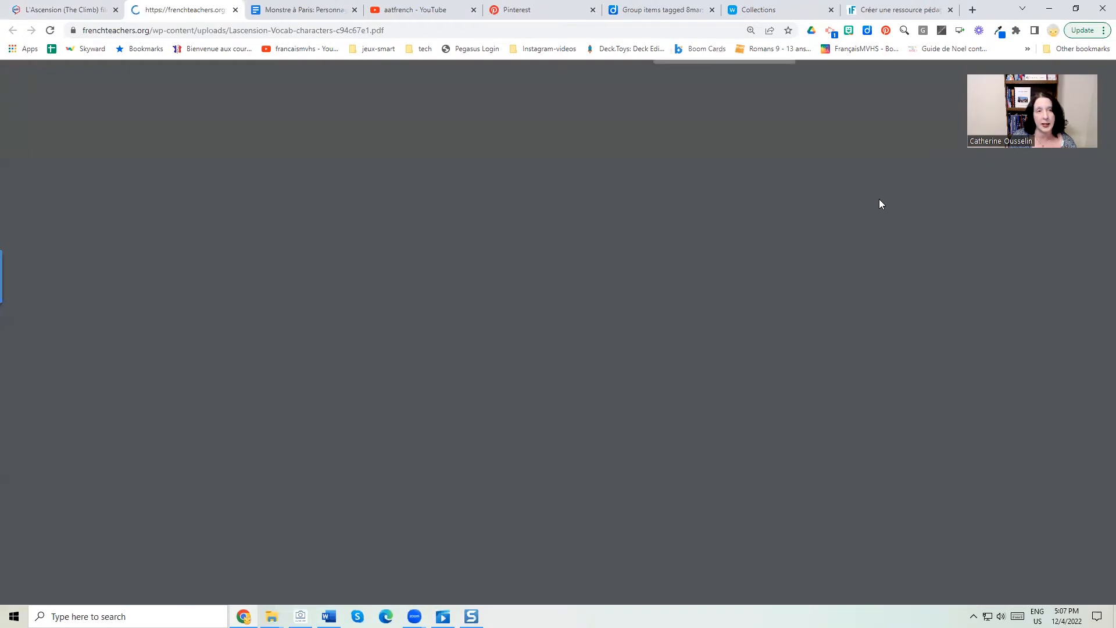
pyautogui.scroll(-9, 742, 278)
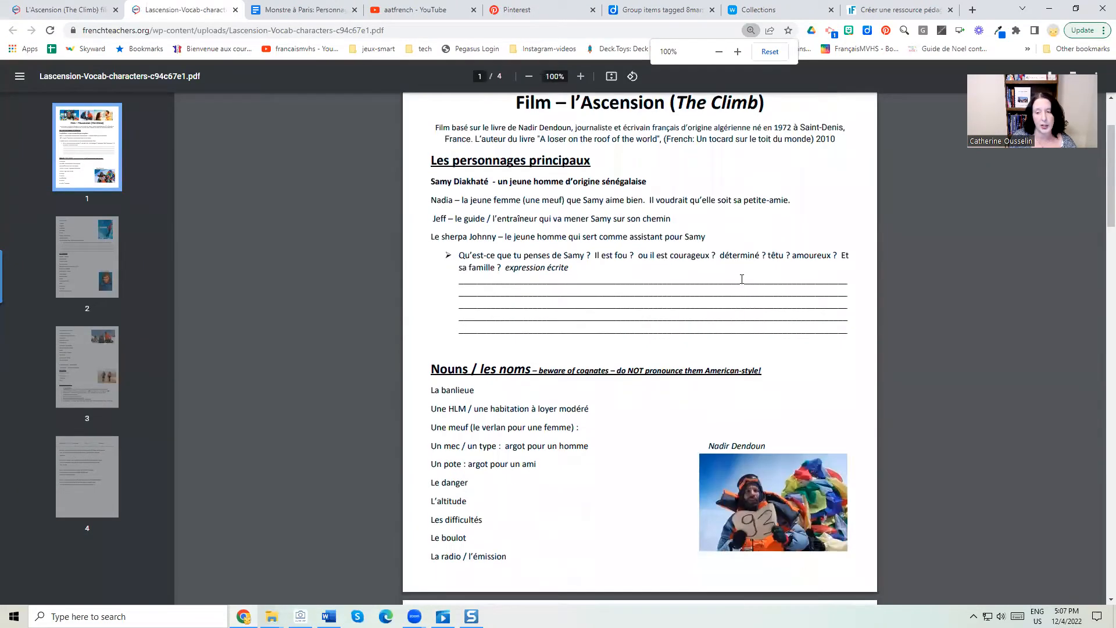
pyautogui.scroll(-6, 742, 278)
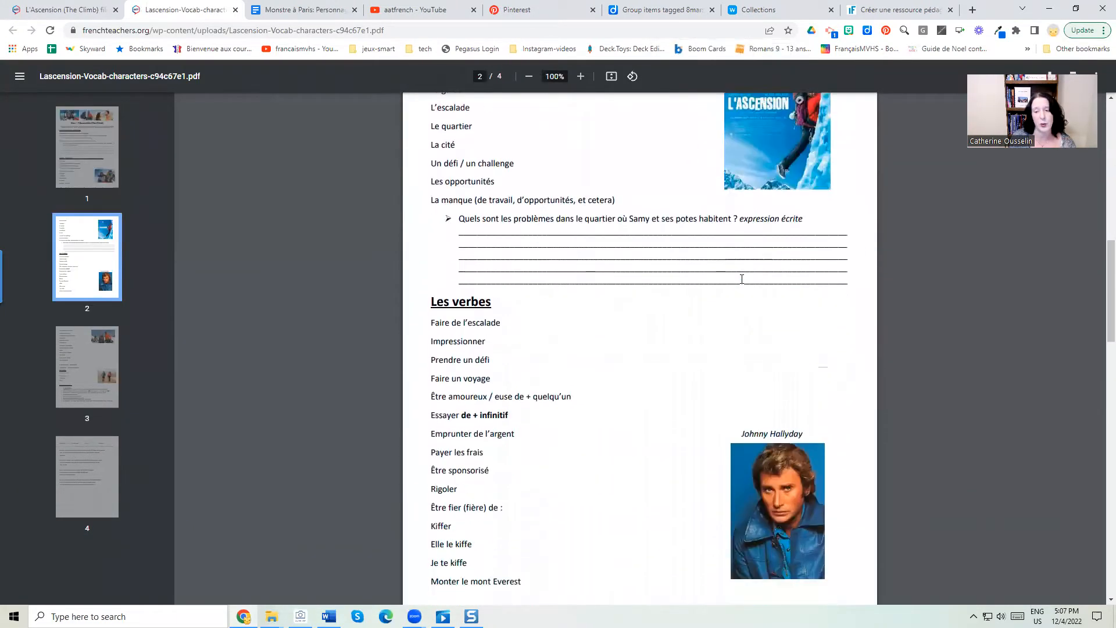
pyautogui.scroll(-6, 742, 279)
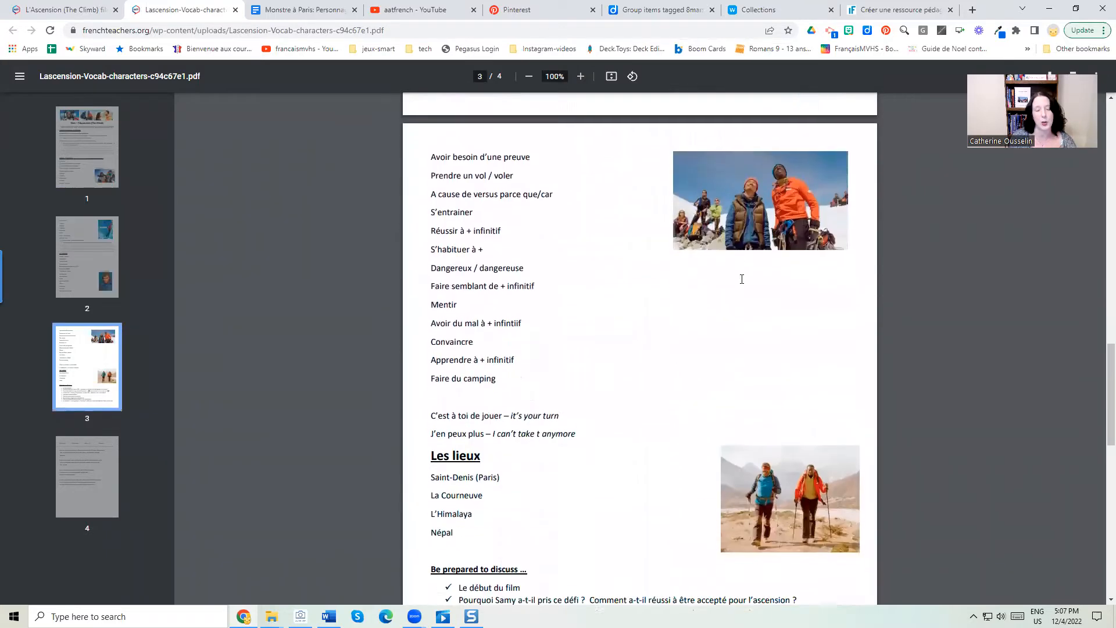
pyautogui.scroll(-4, 742, 283)
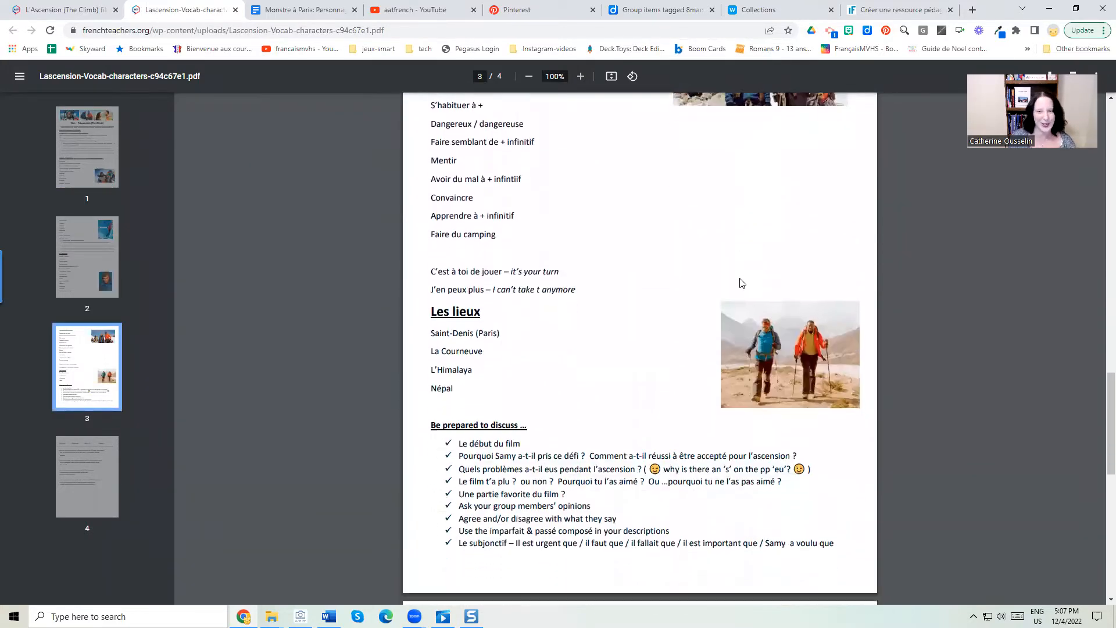
# Step: Return to the Shared Resources list and open the Activité orale/Oral activity: Describing images resource
pyautogui.click(32, 13)
pyautogui.click(12, 31)
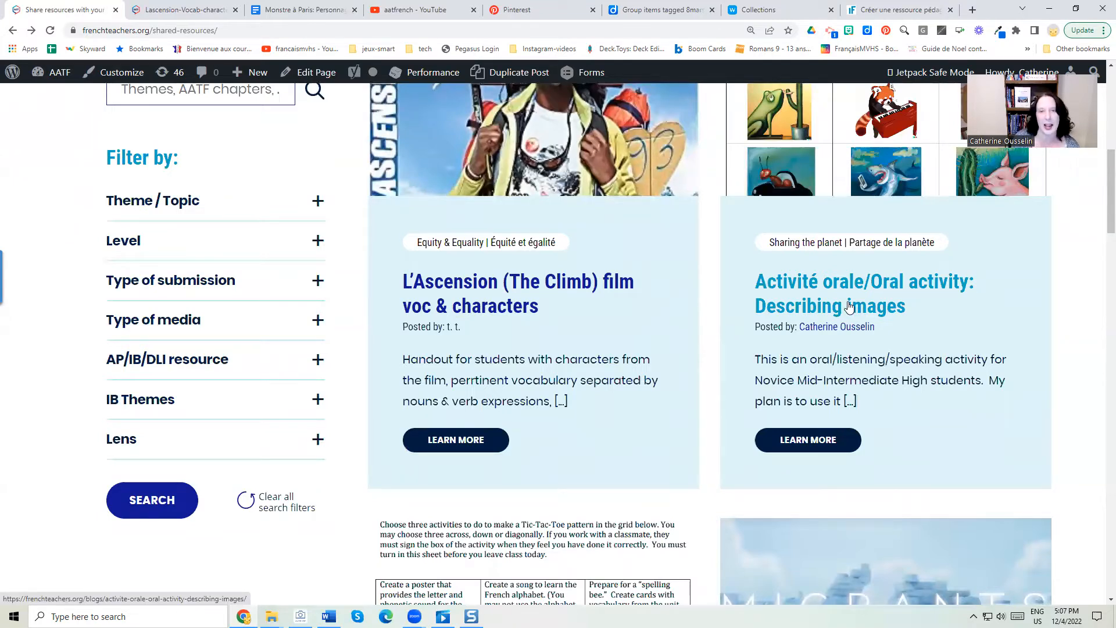
pyautogui.click(811, 306)
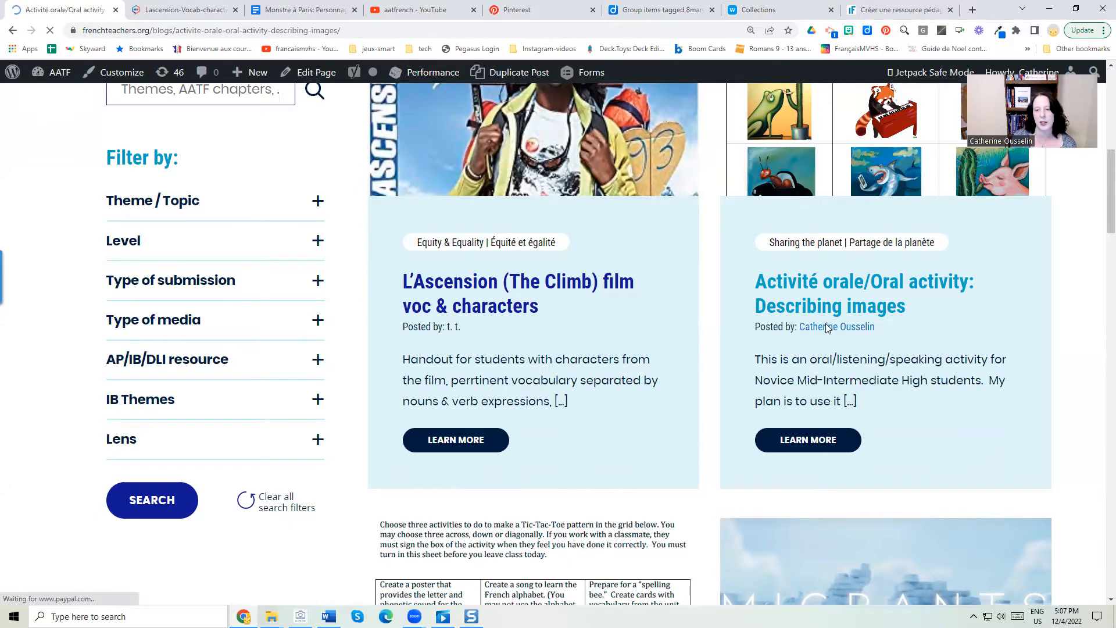
# Step: Review the Describing images resource's description, three activities, keywords, document links and related tags
pyautogui.scroll(-3, 328, 354)
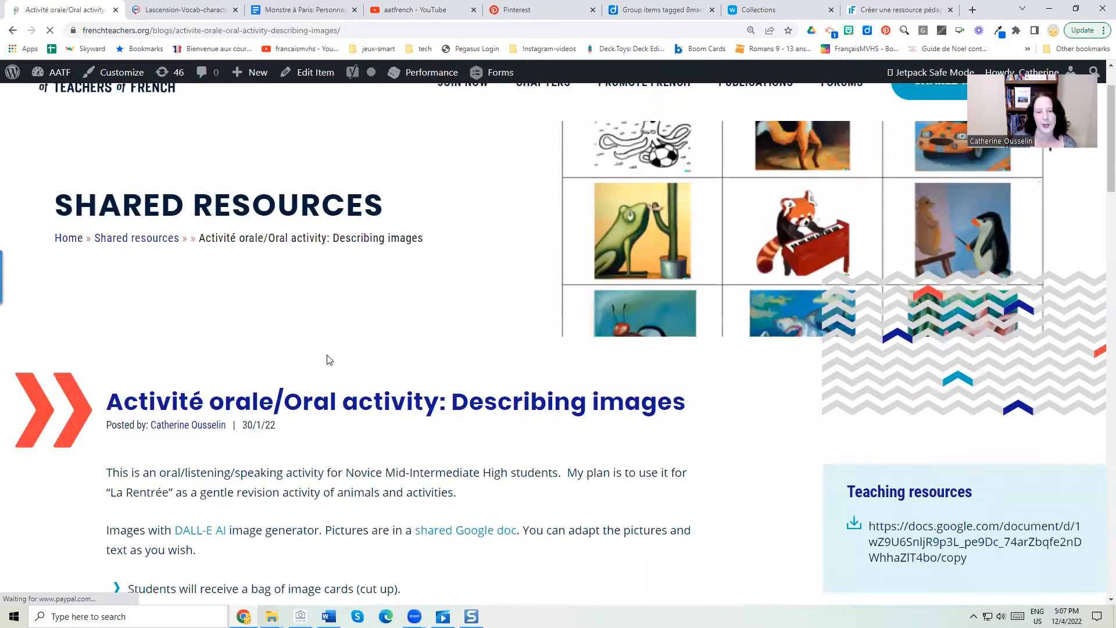
pyautogui.scroll(-2, 329, 360)
pyautogui.scroll(2, 328, 360)
pyautogui.scroll(-2, 329, 360)
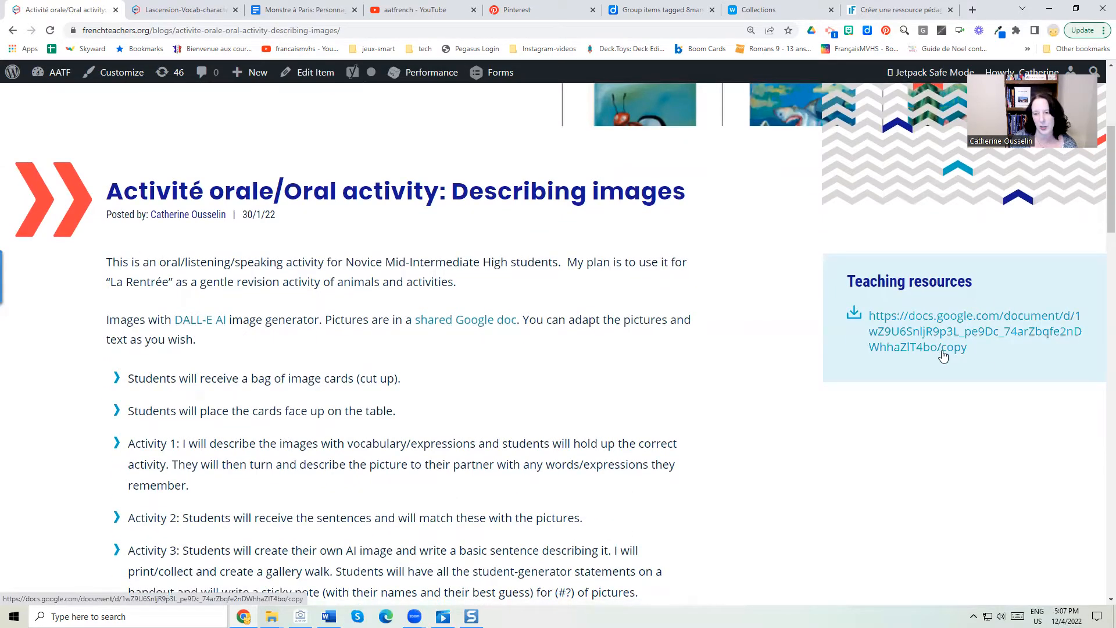
pyautogui.scroll(-3, 266, 206)
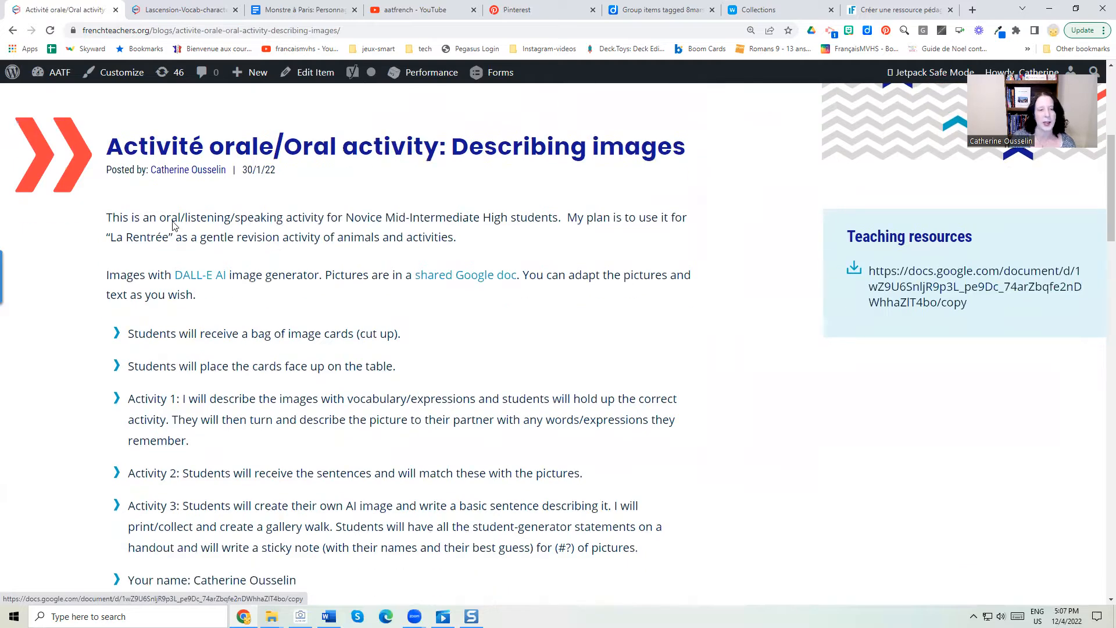
pyautogui.scroll(-4, 550, 351)
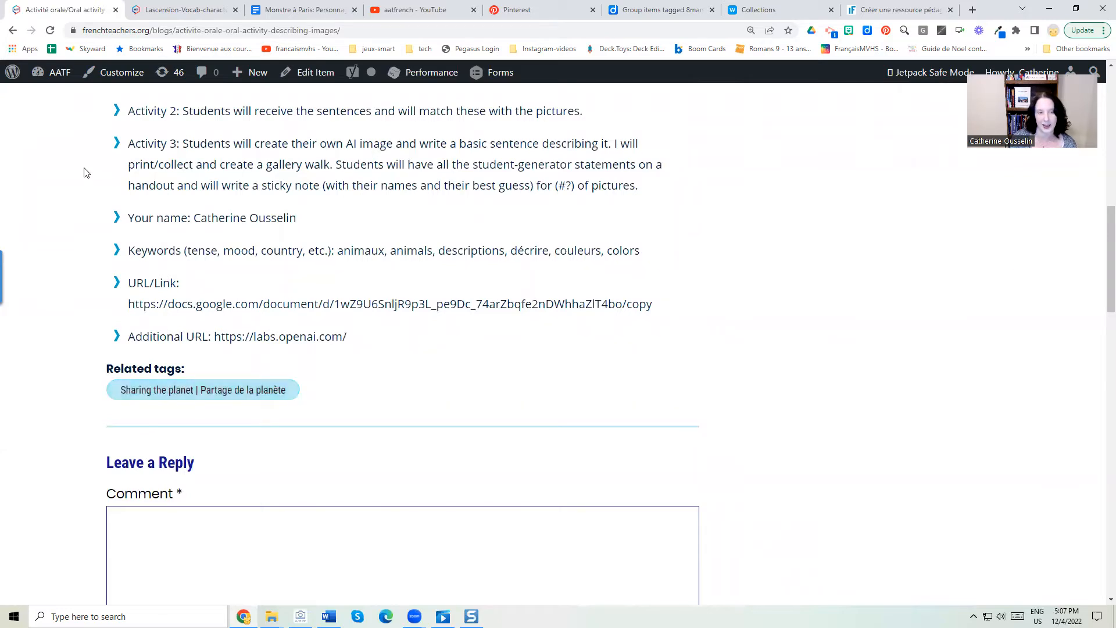
pyautogui.scroll(1, 486, 238)
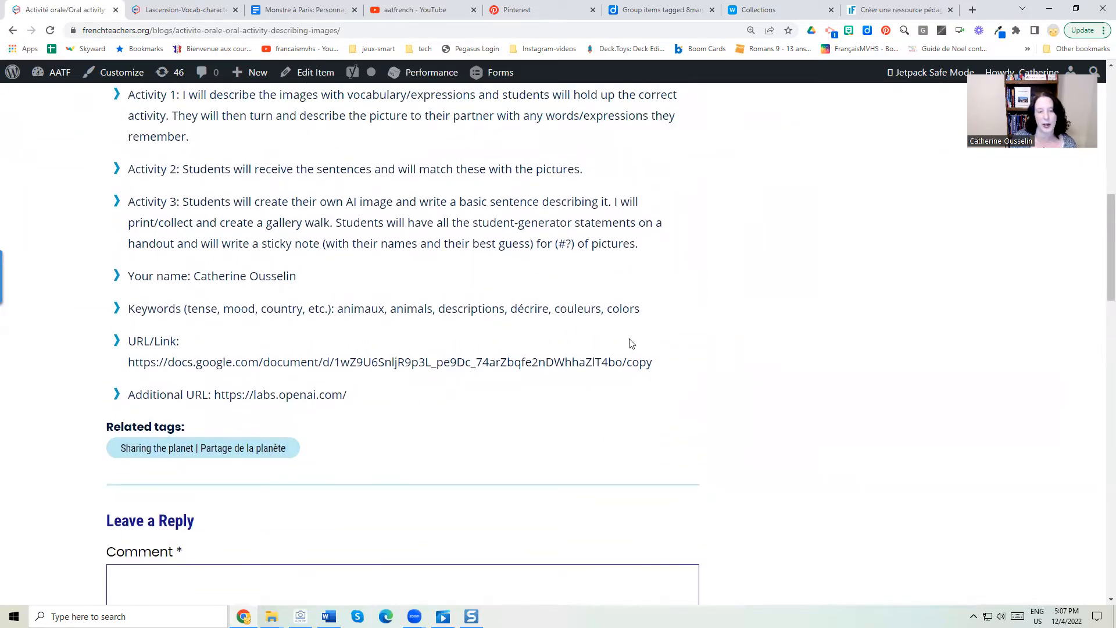
pyautogui.scroll(2, 165, 274)
pyautogui.scroll(1, 173, 282)
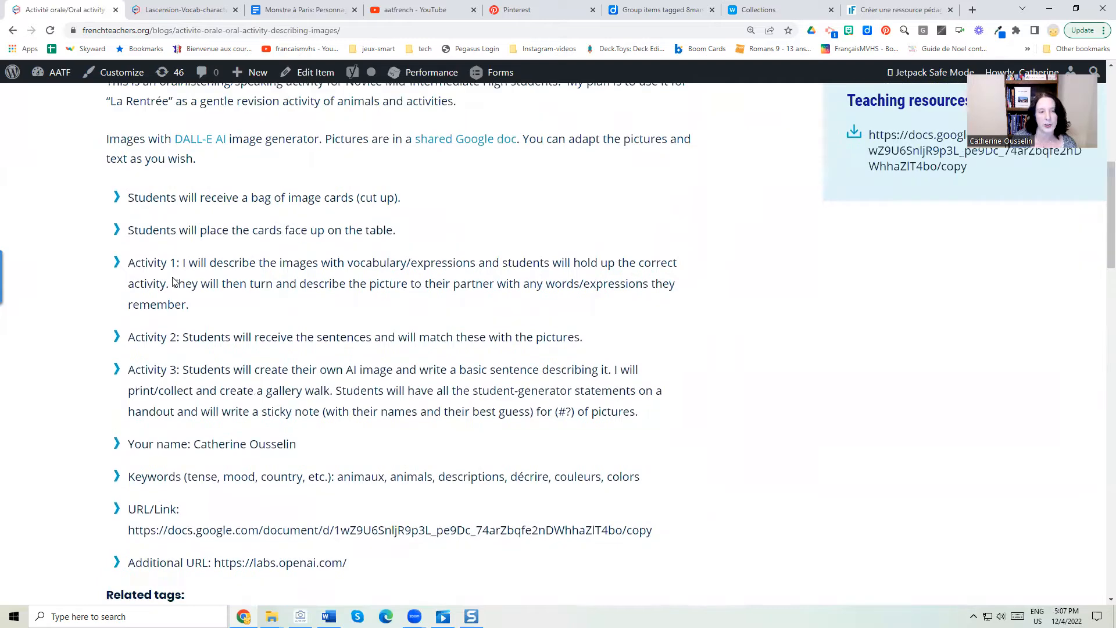
pyautogui.scroll(-3, 173, 282)
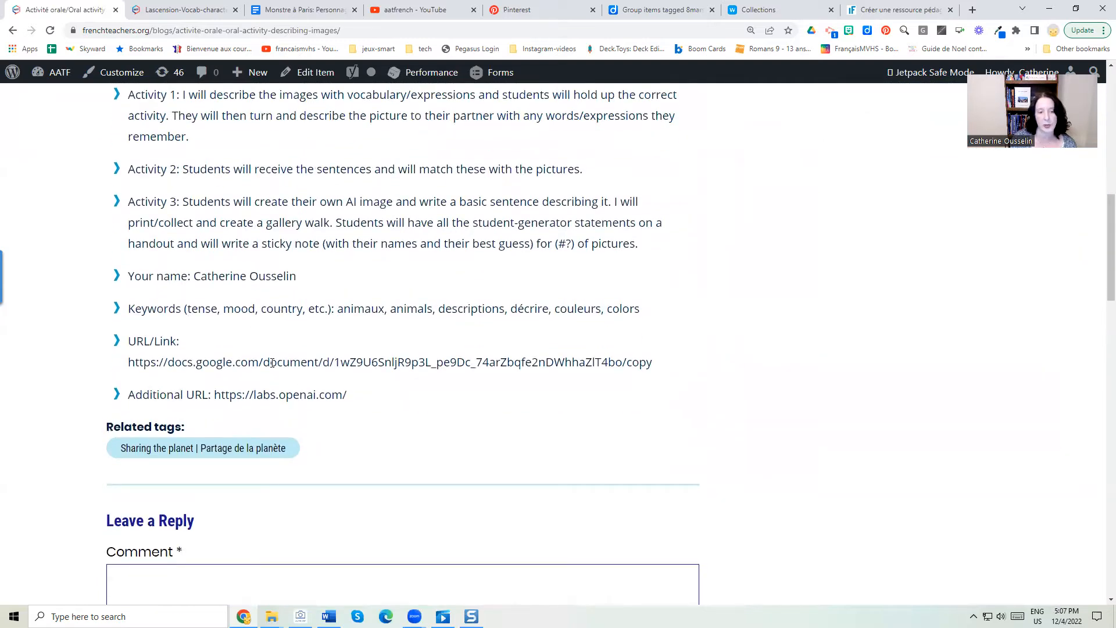
pyautogui.scroll(4, 365, 345)
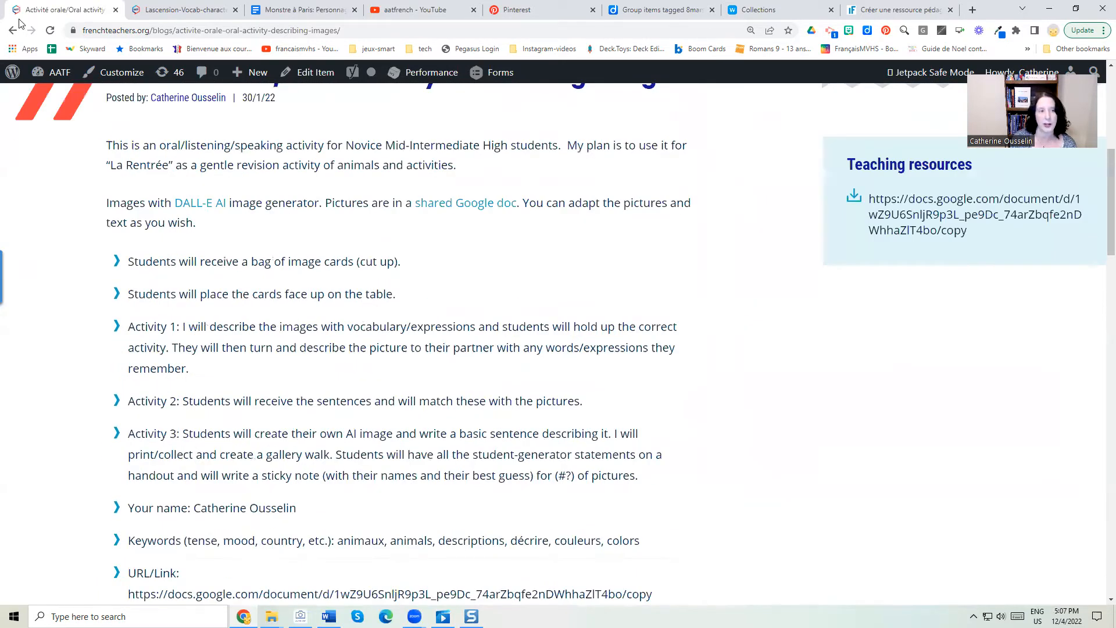
# Step: Go back to the Shared Resources list and open the Alphabet Choice Board resource
pyautogui.click(13, 30)
pyautogui.click(12, 29)
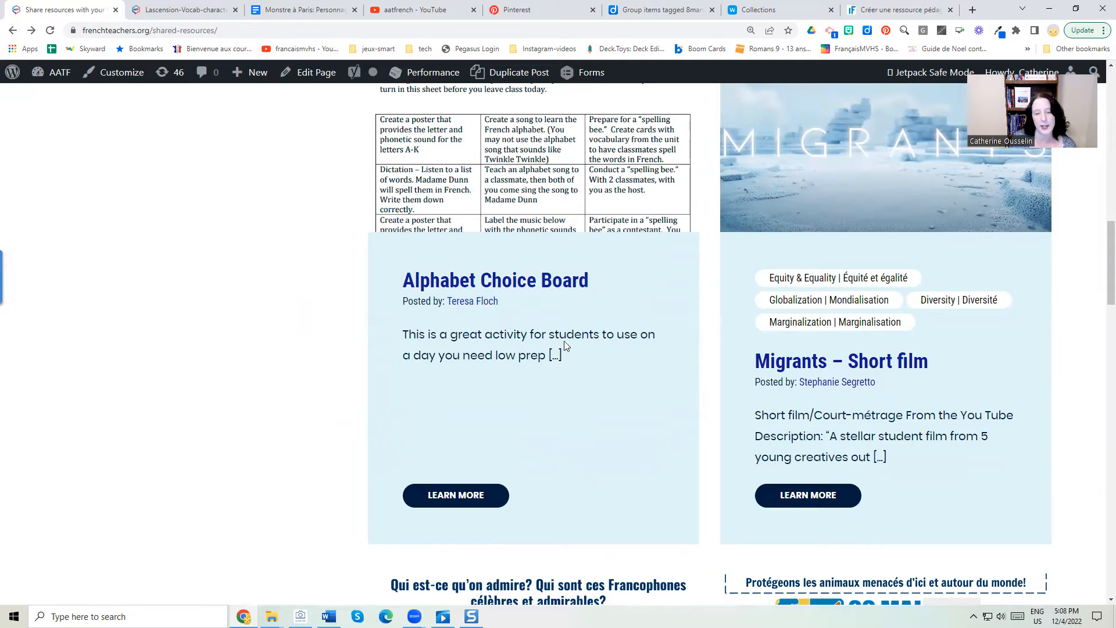
pyautogui.click(469, 497)
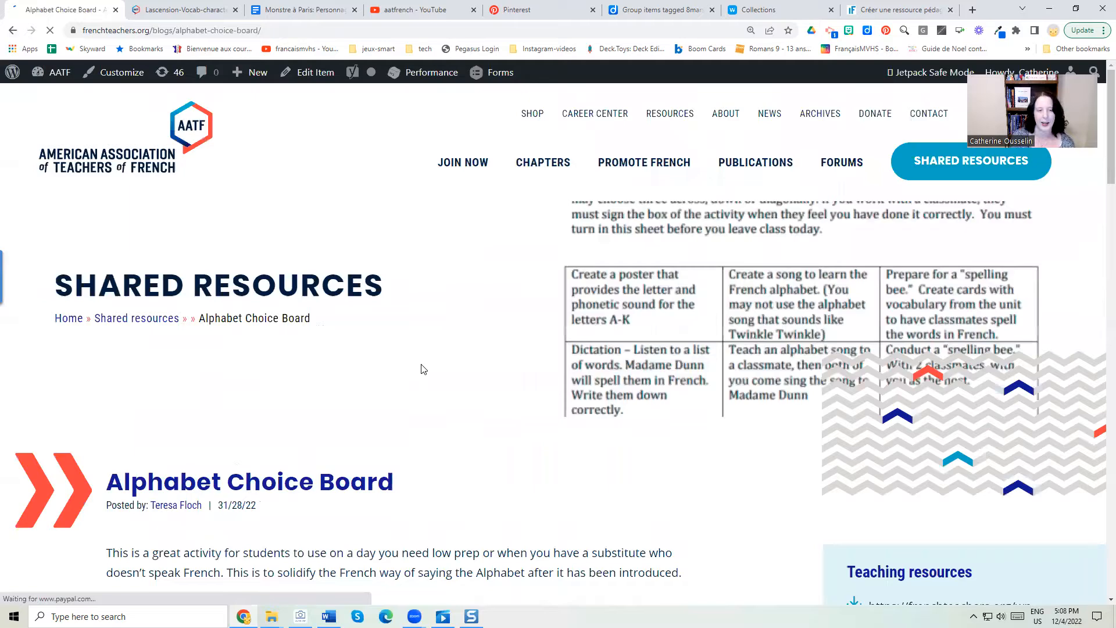
# Step: Open the Alphabet Choice Board's downloadable PDF, look over the activity grid and music sheet, and close it
pyautogui.scroll(-5, 422, 369)
pyautogui.click(887, 379)
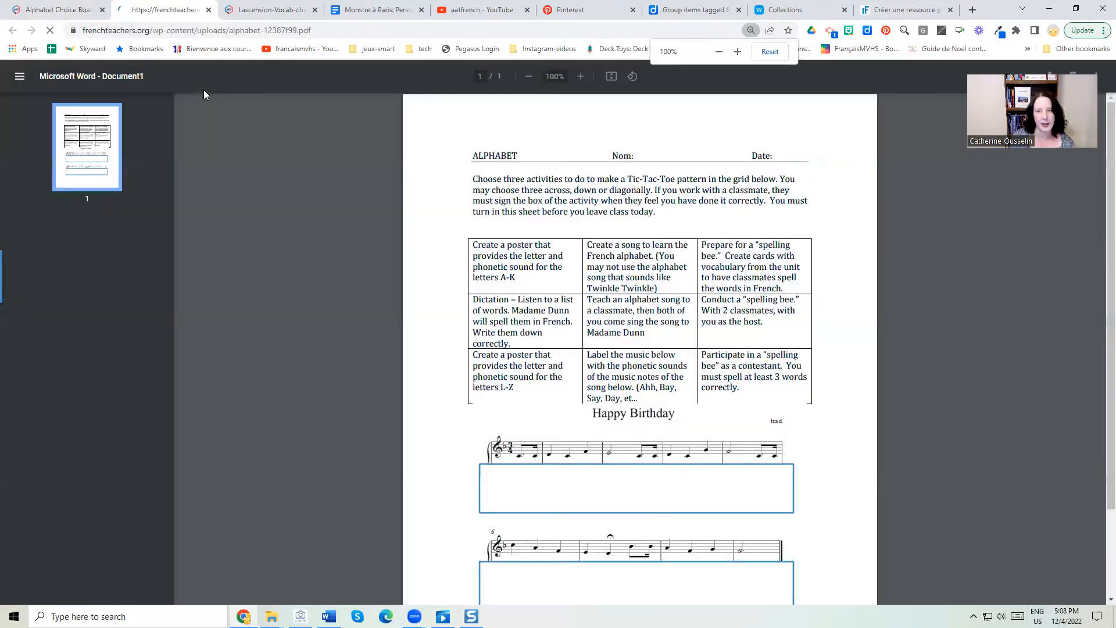
pyautogui.scroll(-3, 587, 342)
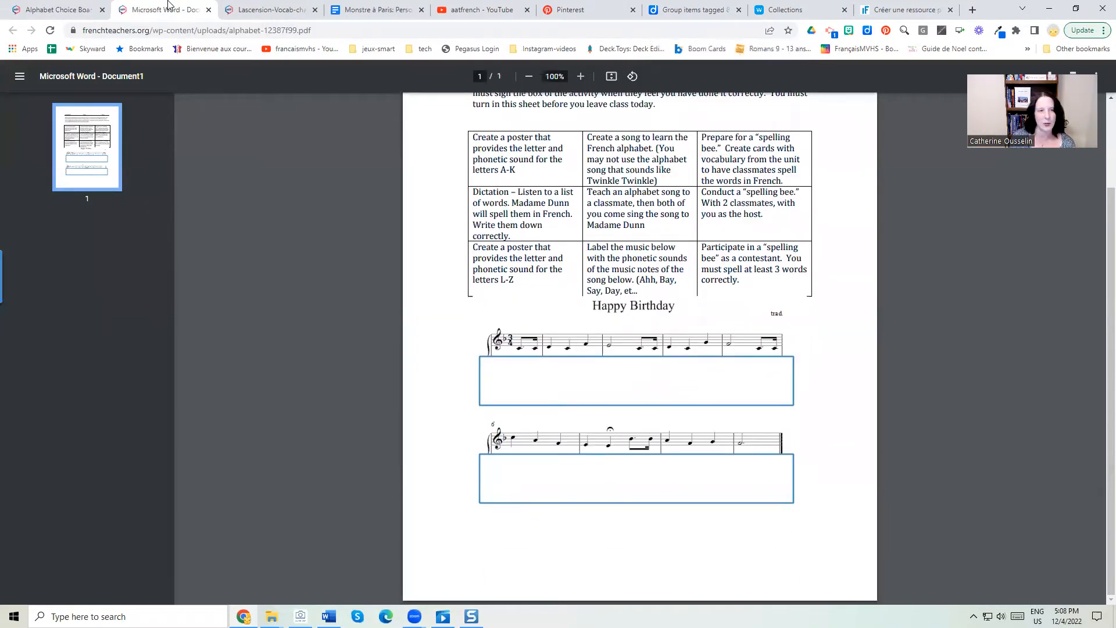
pyautogui.click(209, 10)
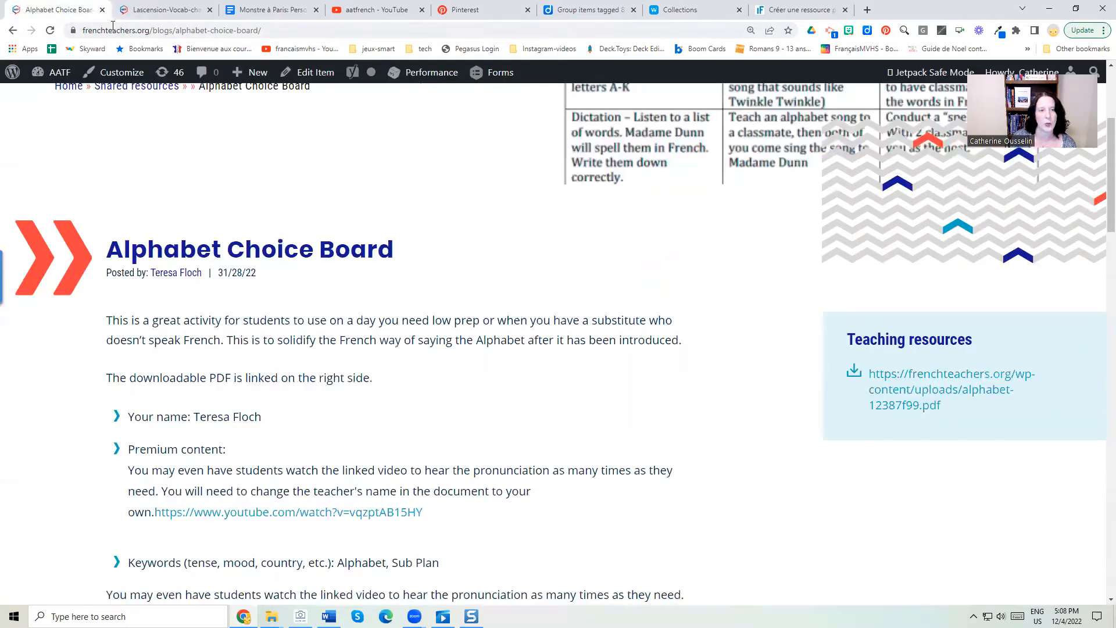
# Step: Review the Alphabet Choice Board's premium content, keywords and video links, and return to the Shared Resources list
pyautogui.scroll(-1, 463, 362)
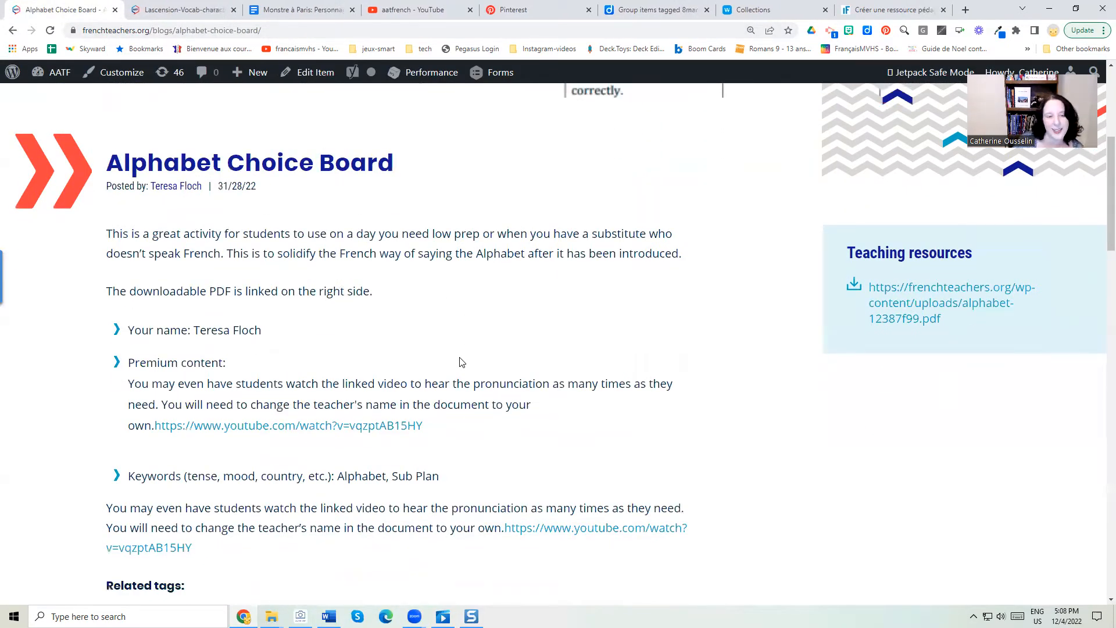
pyautogui.scroll(-1, 463, 363)
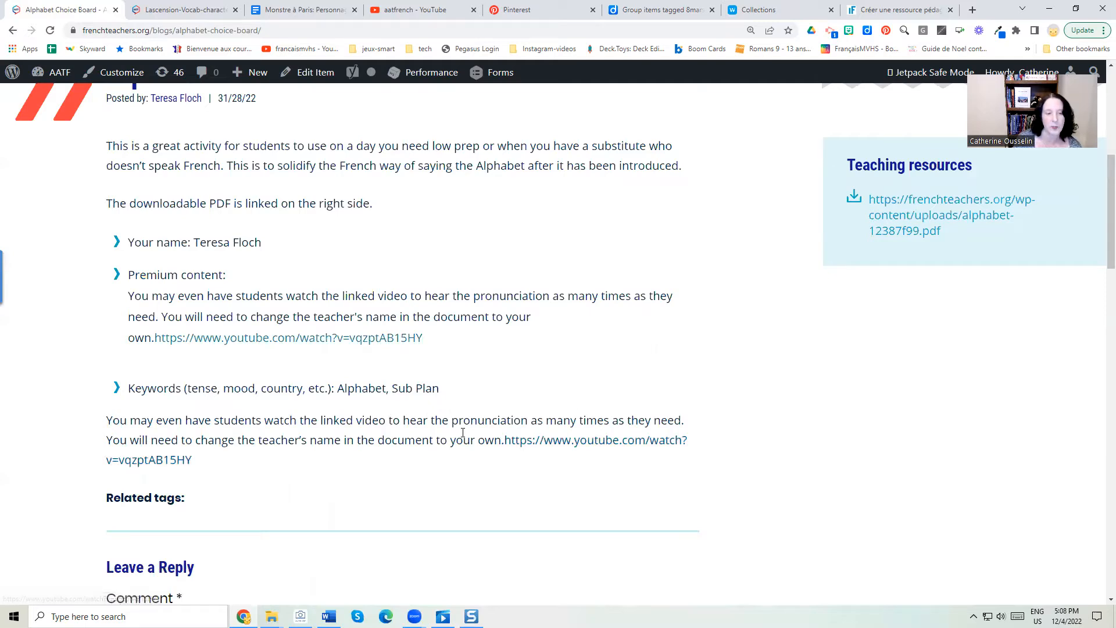
pyautogui.scroll(-1, 463, 433)
pyautogui.hotkey('alt', 'Left')
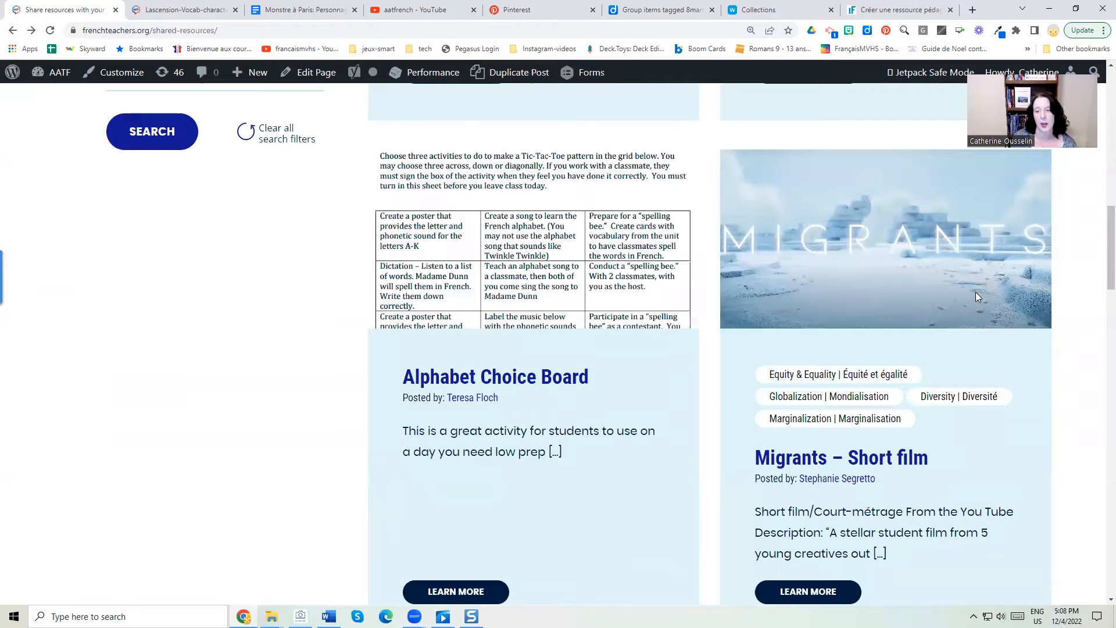
# Step: Browse the Shared Resources list past the Migrants short film and open "Unité: Qui est-ce qu'on admire? Qui sont ces Francophones célèbres?"
pyautogui.scroll(-1, 821, 428)
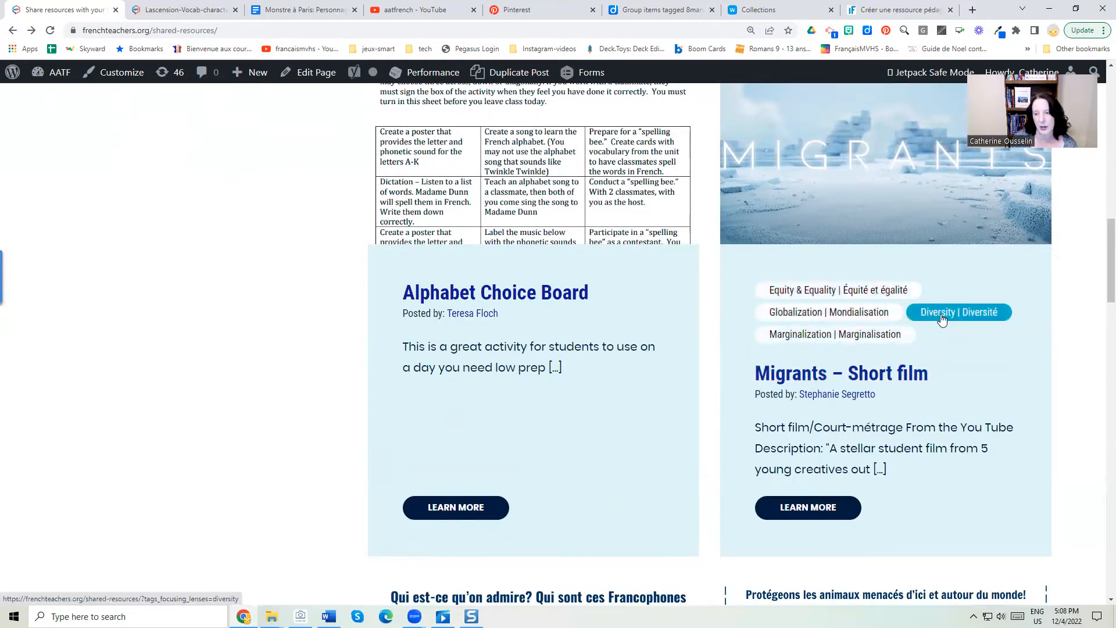
pyautogui.scroll(-1, 684, 391)
pyautogui.scroll(-6, 683, 387)
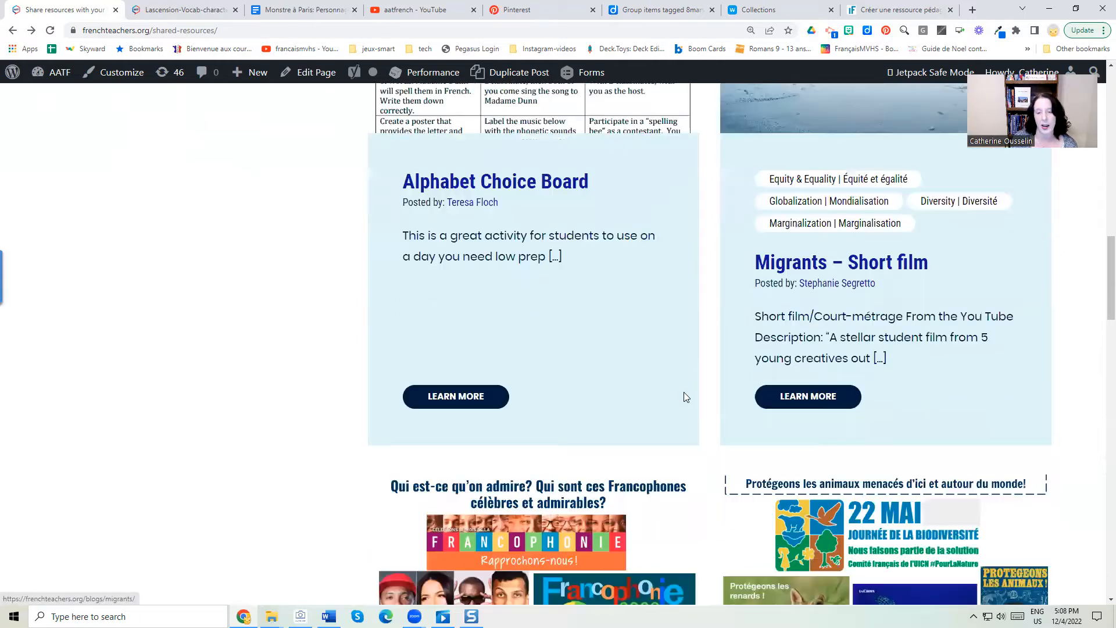
pyautogui.scroll(-2, 694, 297)
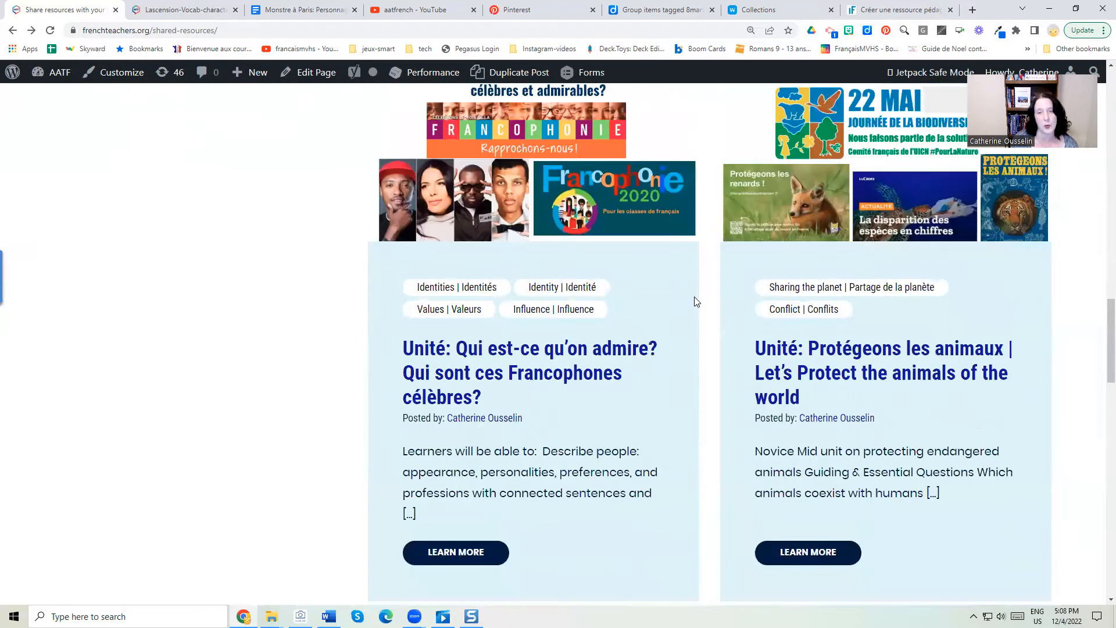
pyautogui.click(512, 370)
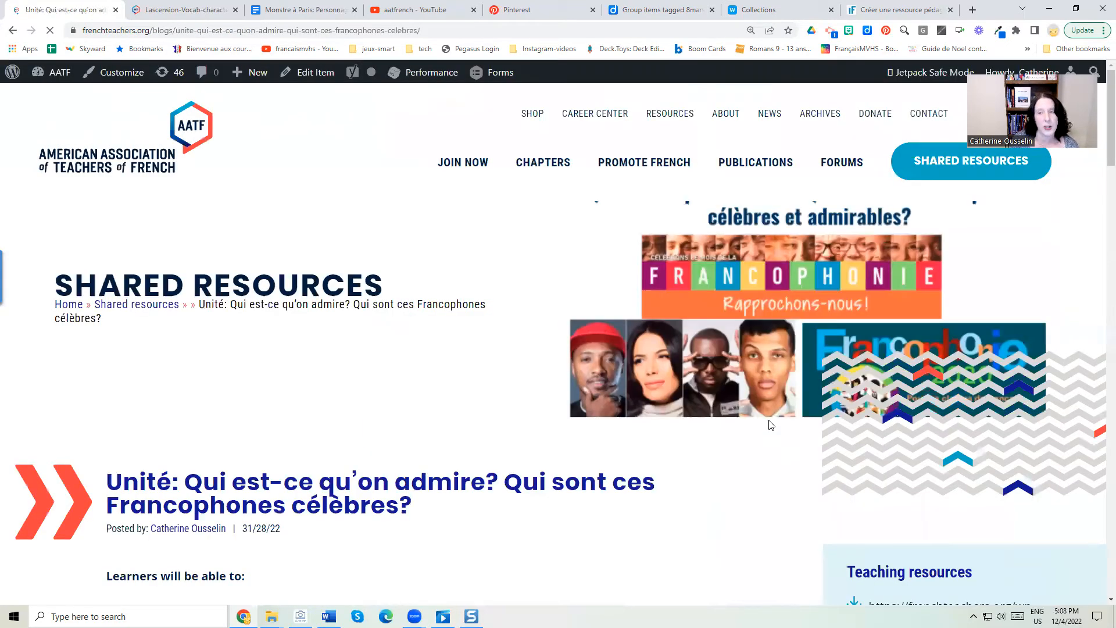
# Step: Review the unit's learner goals, guiding questions, presentation link and teaching resource files
pyautogui.scroll(-1, 771, 425)
pyautogui.scroll(-4, 770, 425)
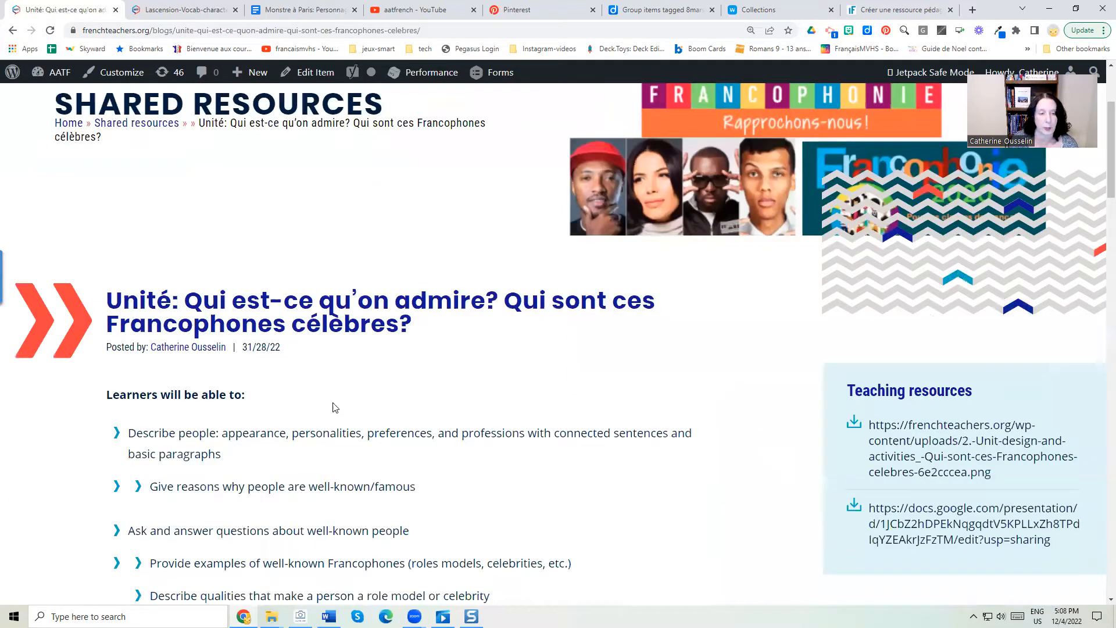
pyautogui.scroll(-6, 111, 191)
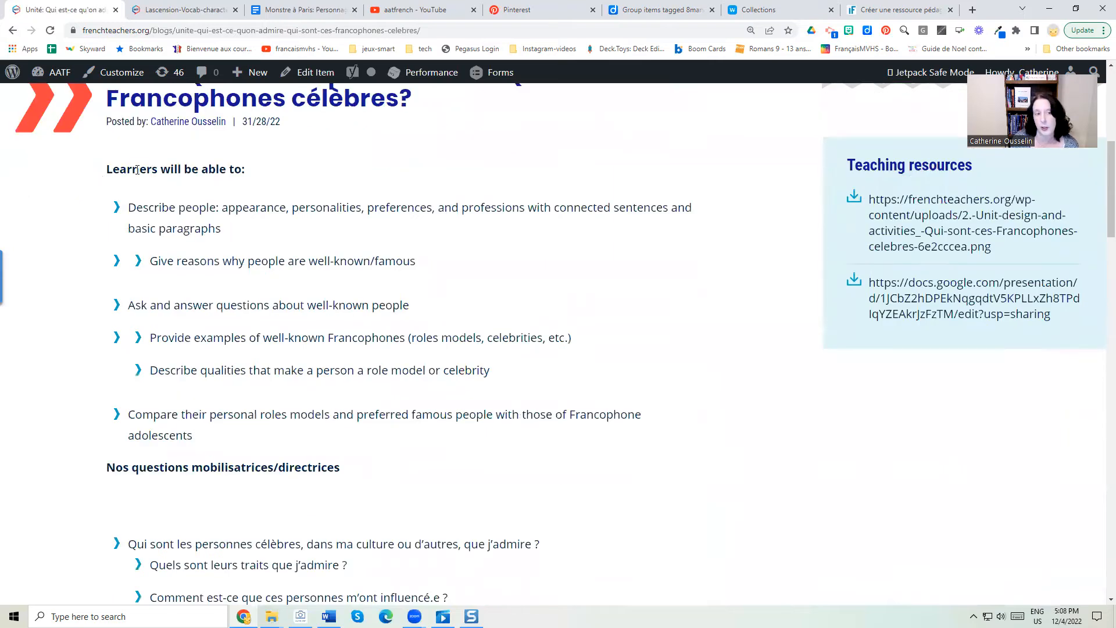
pyautogui.scroll(-12, 512, 355)
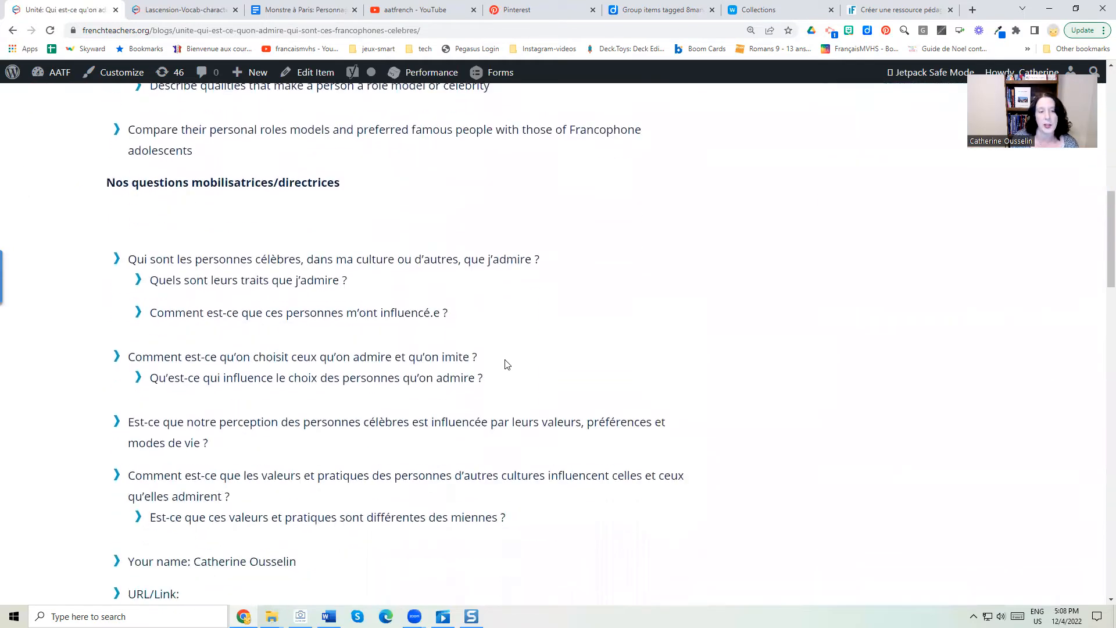
pyautogui.scroll(3, 370, 357)
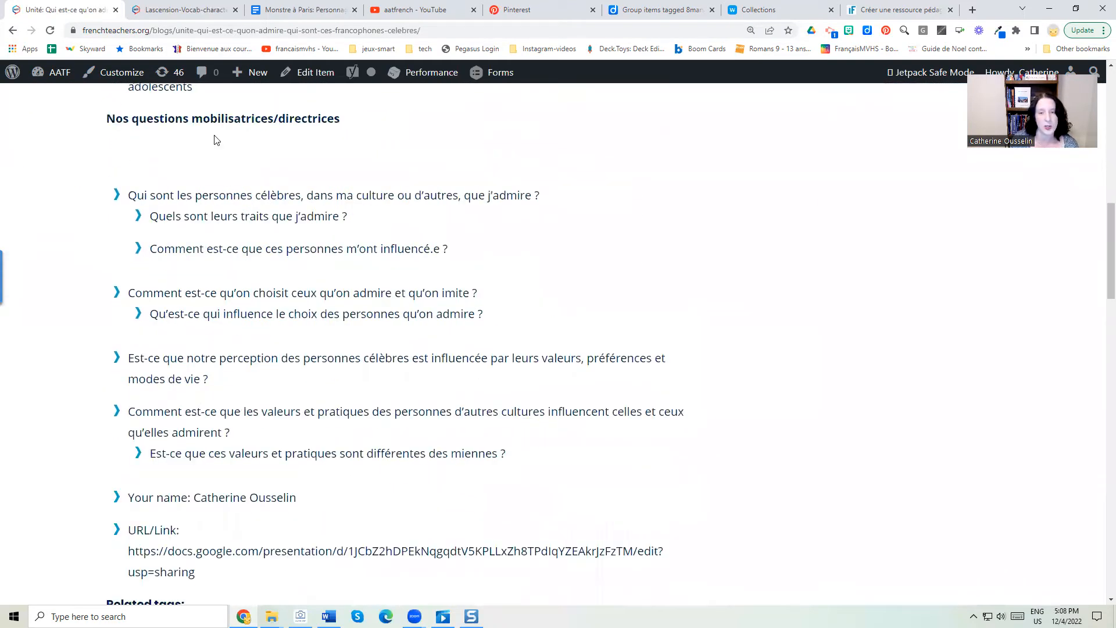
pyautogui.scroll(-4, 256, 384)
pyautogui.scroll(8, 965, 331)
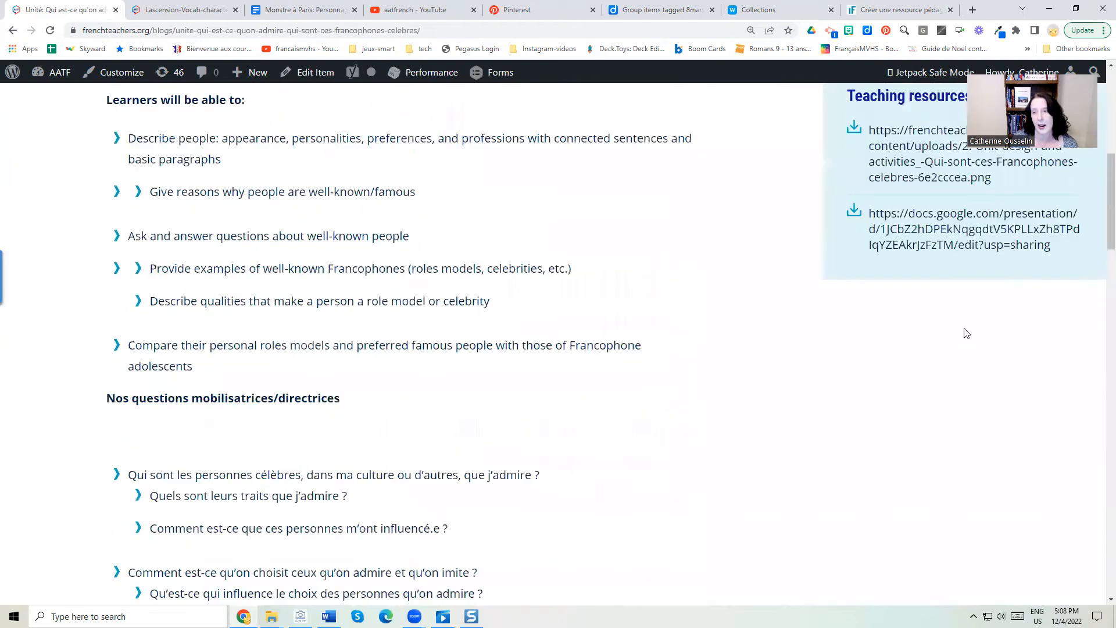
pyautogui.scroll(2, 931, 323)
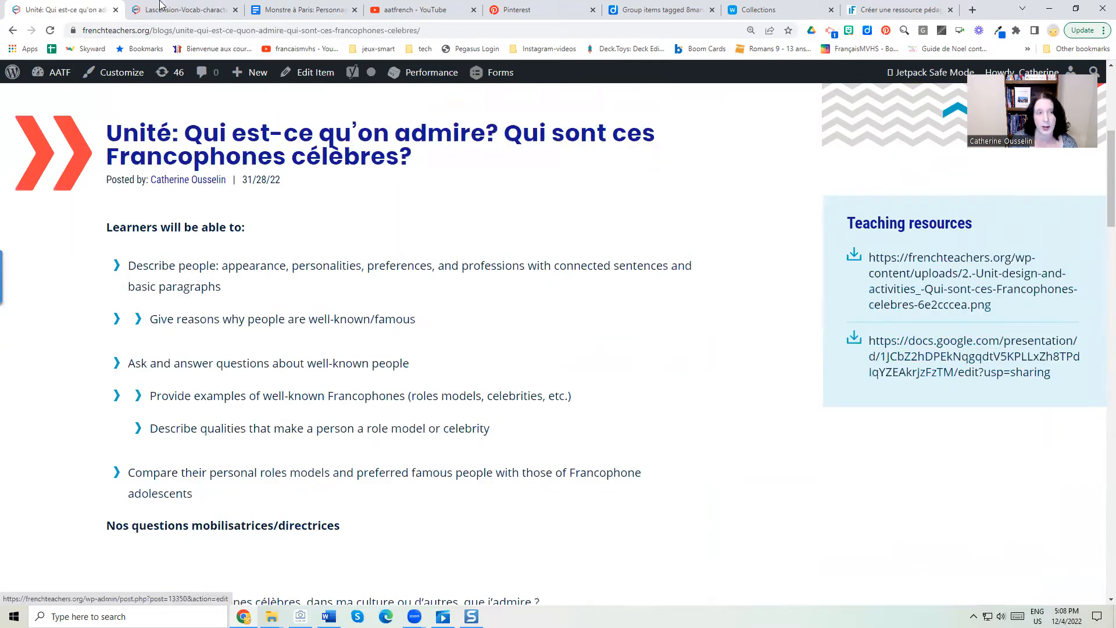
# Step: Return to the Shared Resources list and open the form for submitting a resource
pyautogui.click(13, 30)
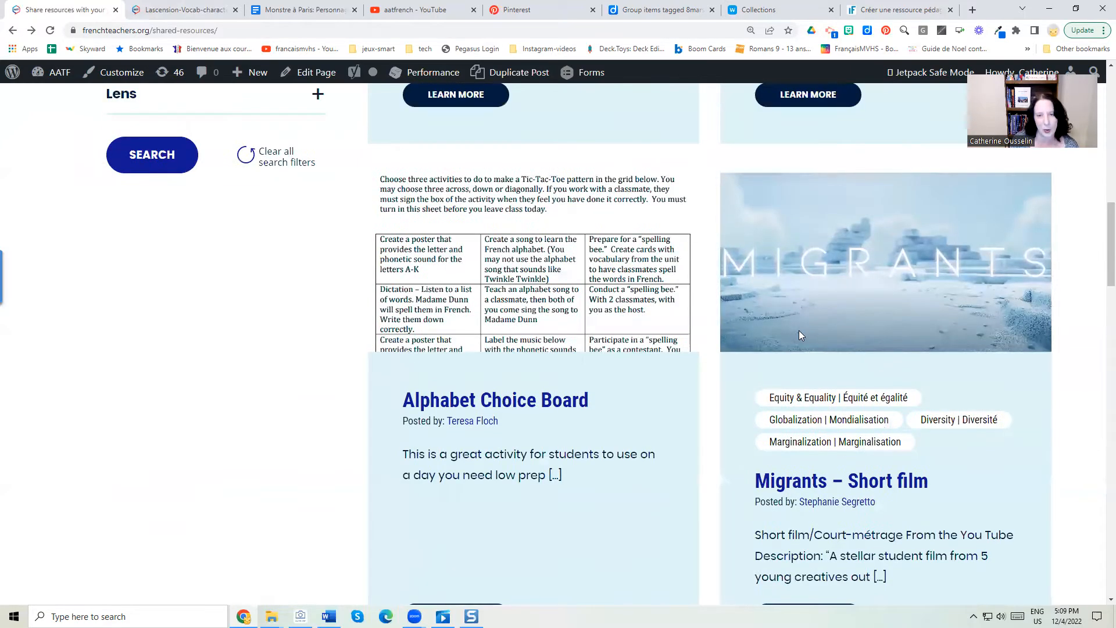
pyautogui.scroll(7, 799, 331)
pyautogui.scroll(1, 799, 330)
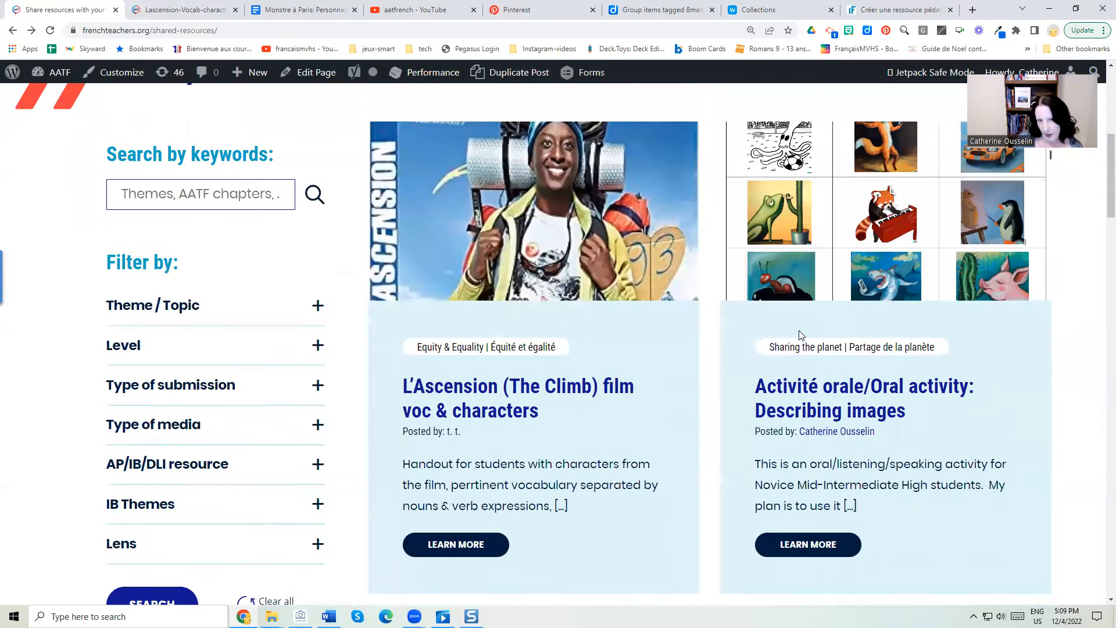
pyautogui.scroll(3, 429, 132)
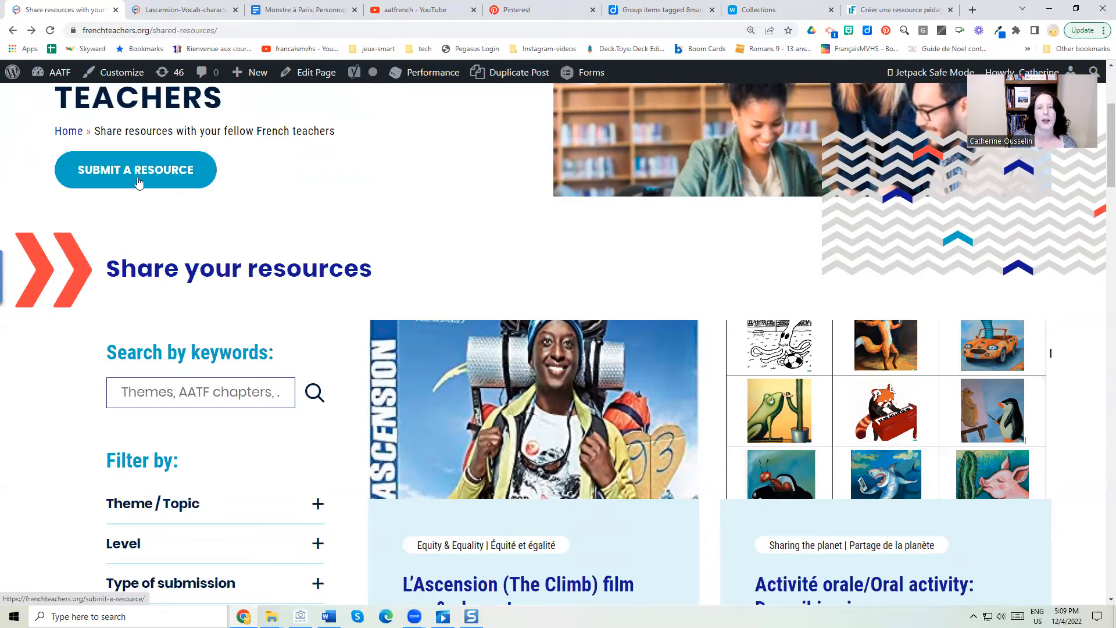
pyautogui.click(138, 180)
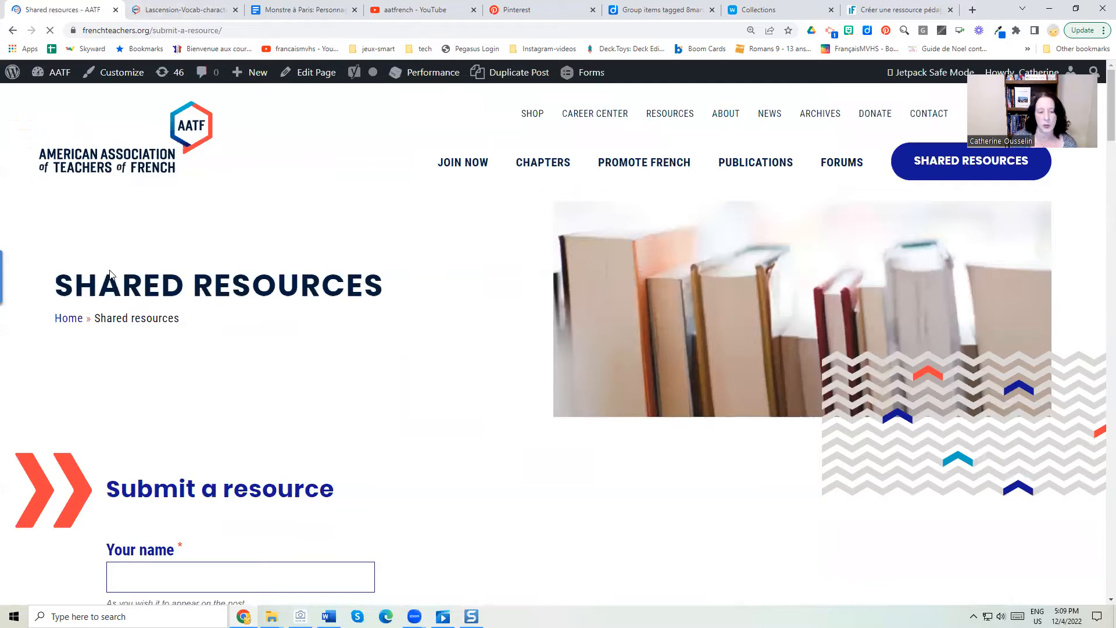
# Step: Examine the submission form's contributor name, resource name, description and introduction fields without filling them in
pyautogui.scroll(-7, 220, 180)
pyautogui.click(221, 166)
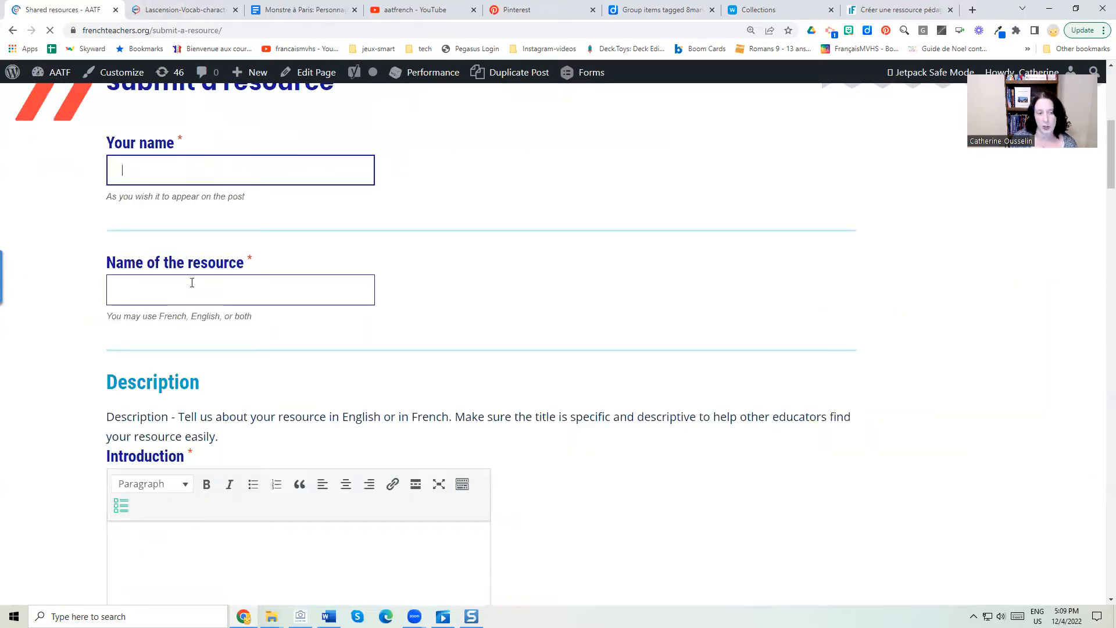
pyautogui.click(257, 290)
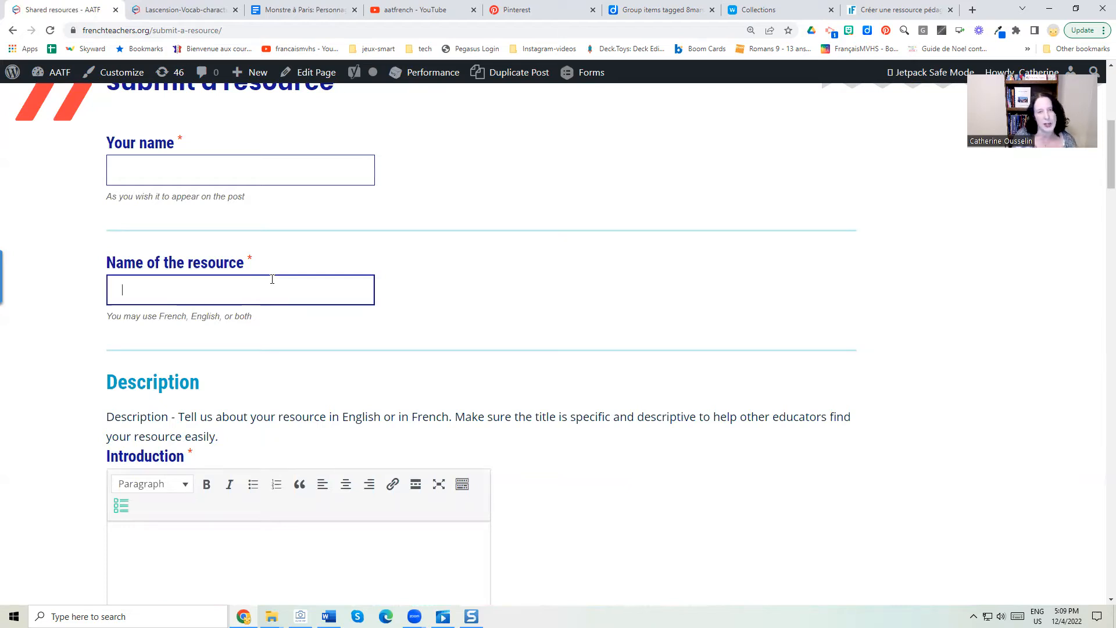
pyautogui.scroll(-4, 272, 279)
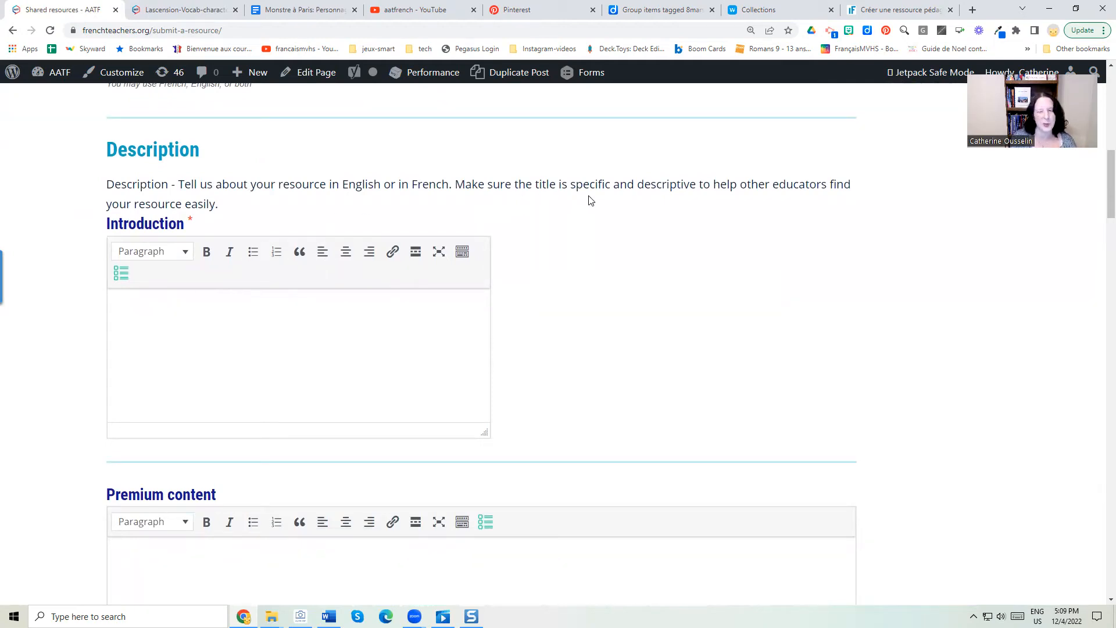
pyautogui.scroll(4, 709, 220)
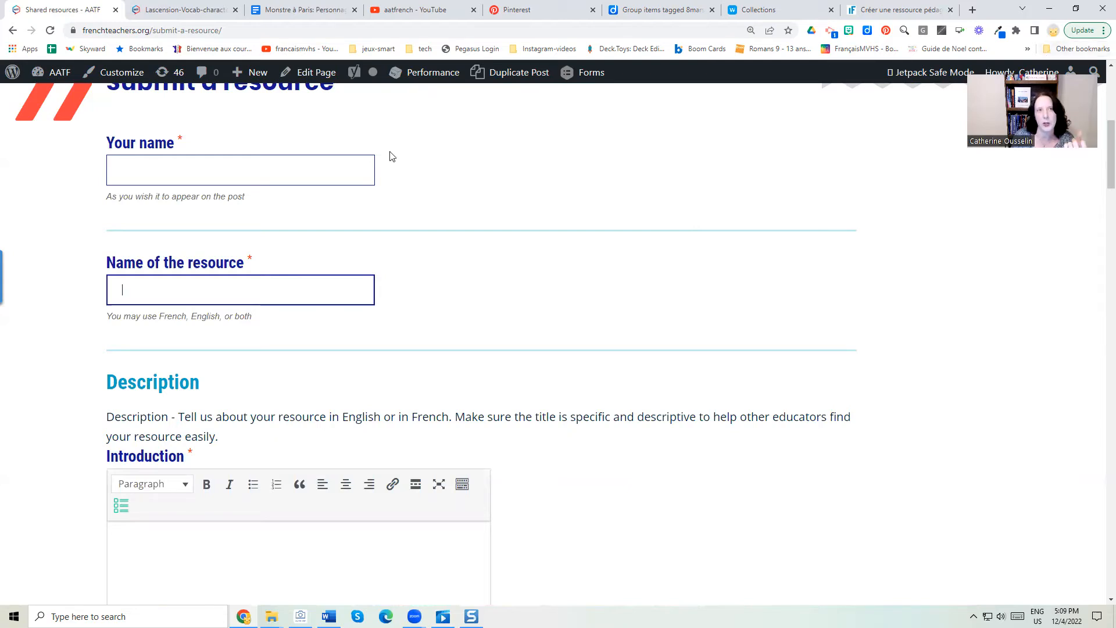
pyautogui.scroll(-5, 390, 156)
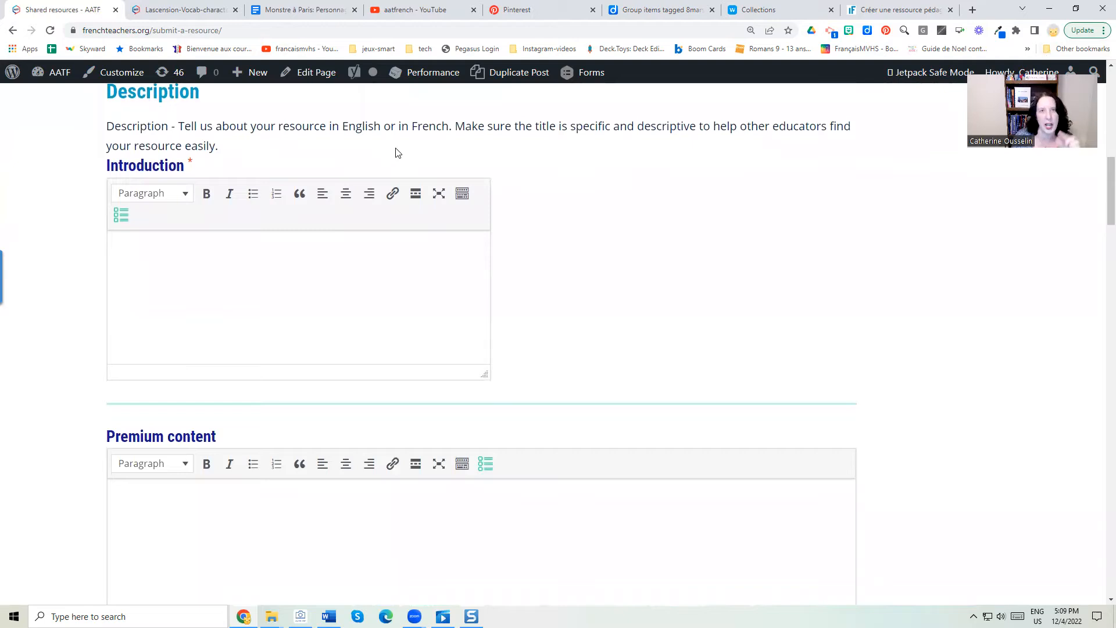
# Step: Glance at the Diigo group items tagged 8mars, and return to the submission form to view its Premium content field
pyautogui.click(645, 10)
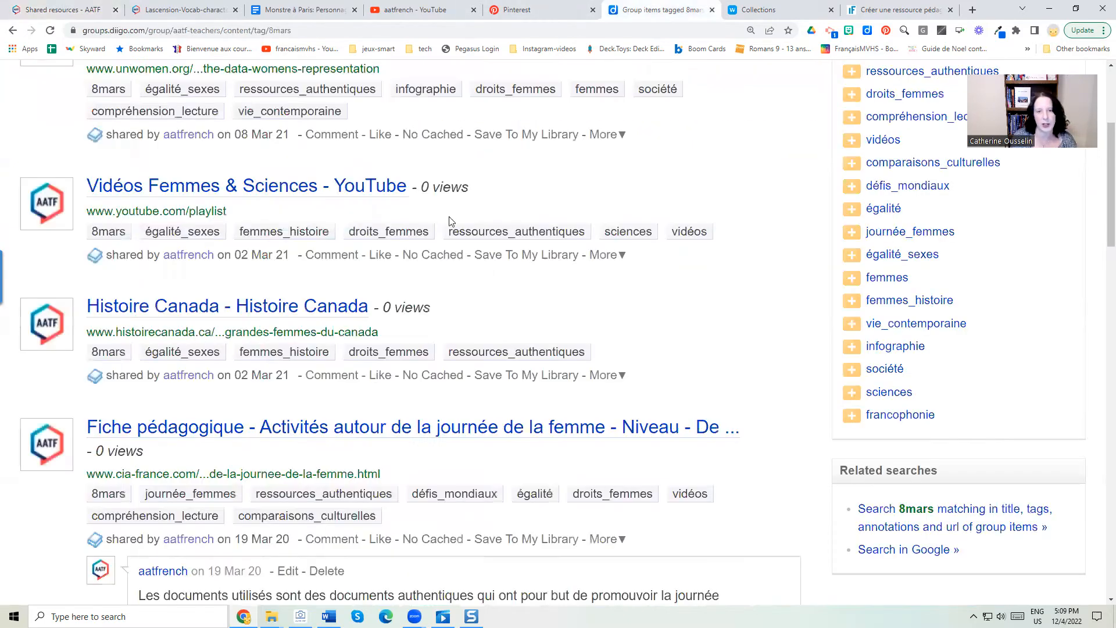
pyautogui.click(83, 6)
pyautogui.scroll(-4, 294, 309)
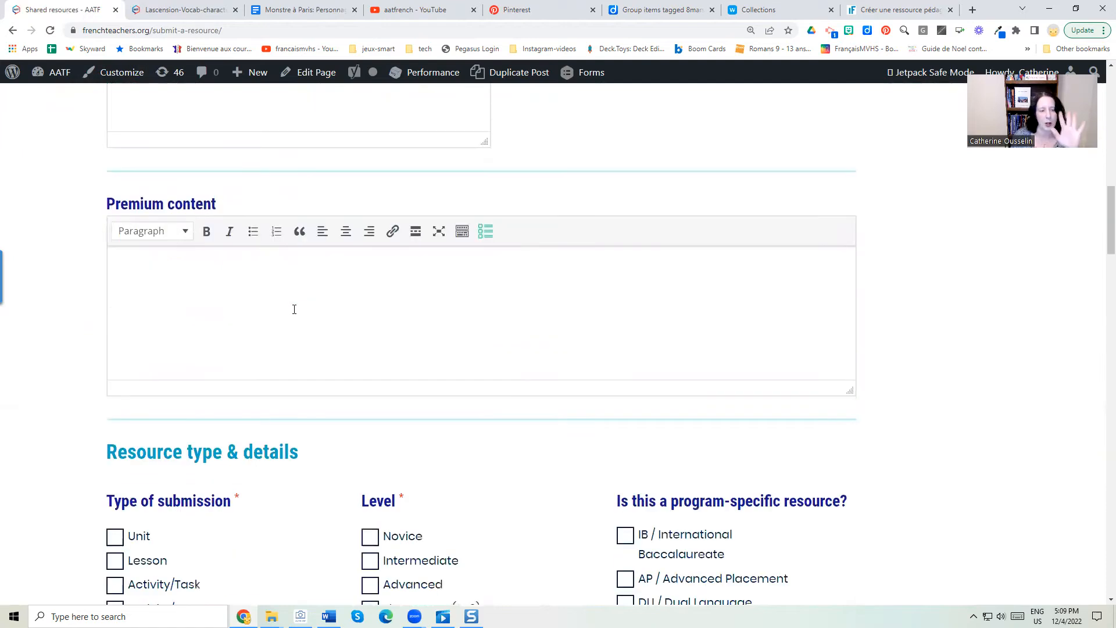
# Step: Examine the form's options for type of submission, level and program-specific resource
pyautogui.scroll(-4, 294, 310)
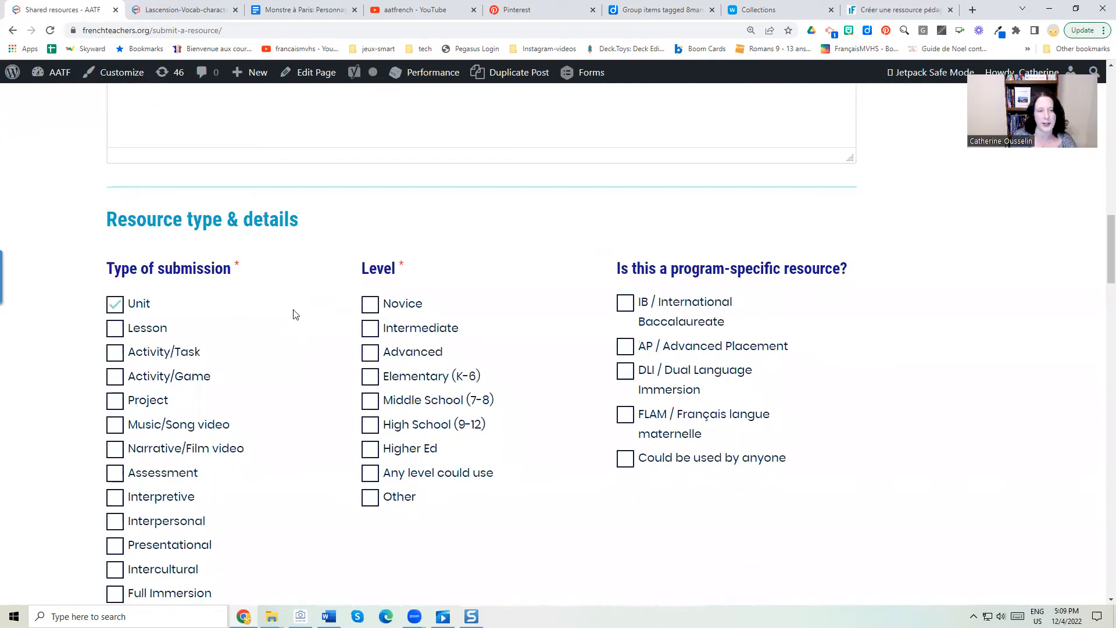
pyautogui.scroll(-1, 294, 314)
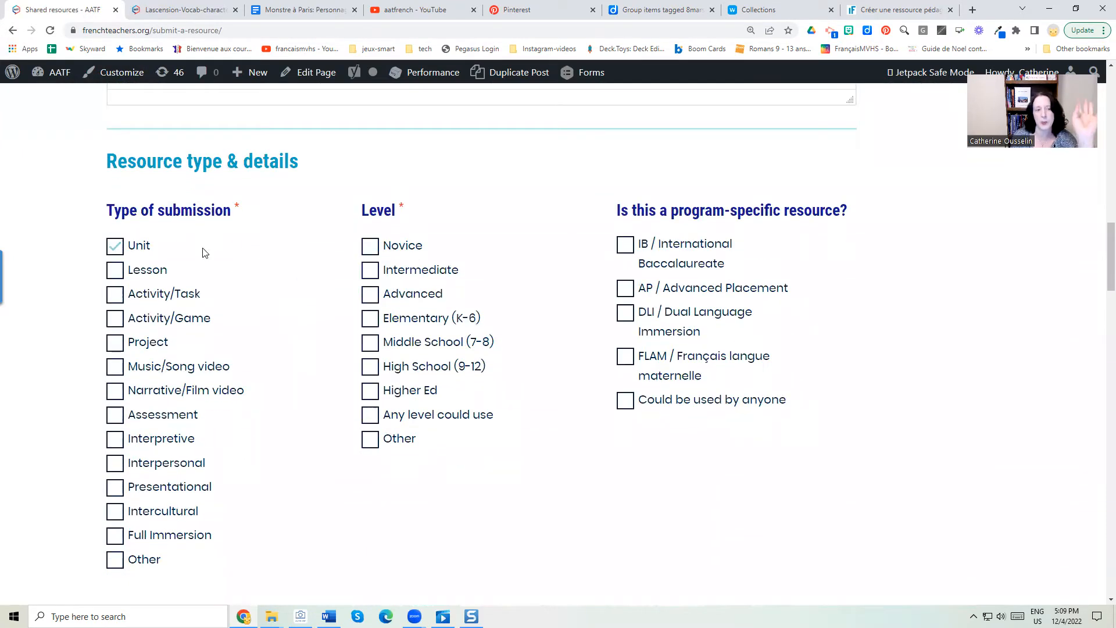
pyautogui.scroll(-1, 639, 256)
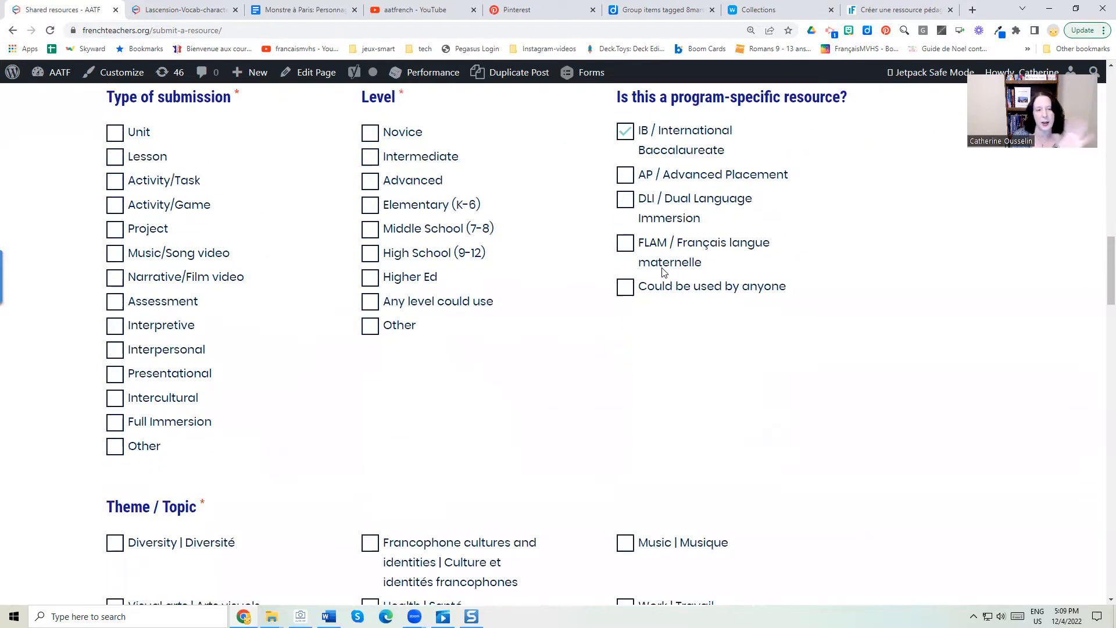
pyautogui.scroll(1, 186, 236)
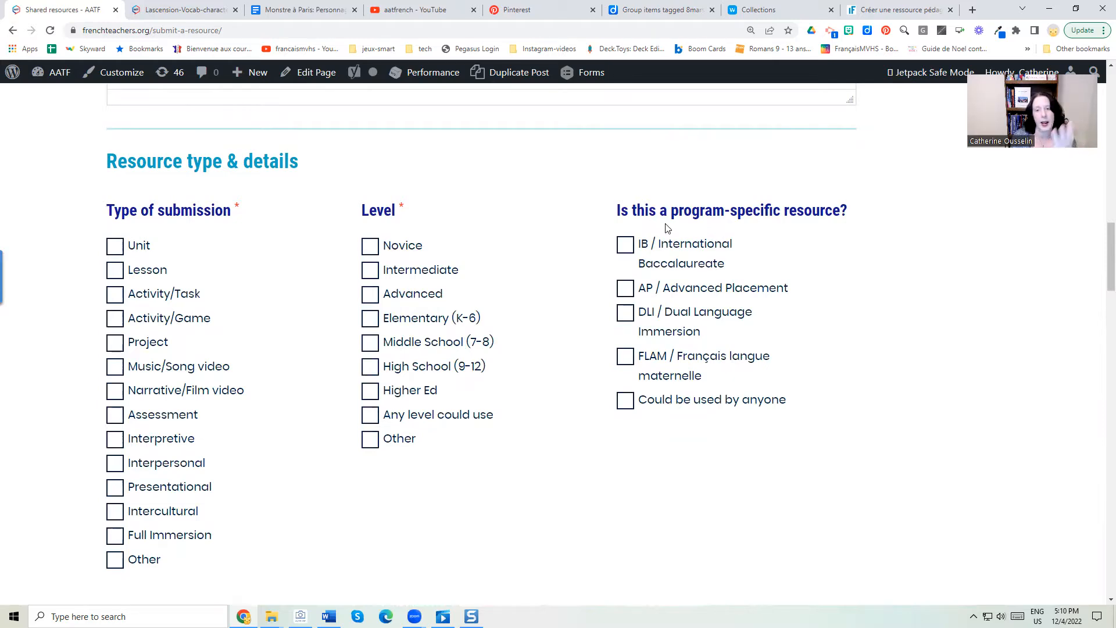
# Step: Look over the form's Theme / Topic, IB Themes and Focusing lenses options and its Keywords field
pyautogui.scroll(-7, 668, 228)
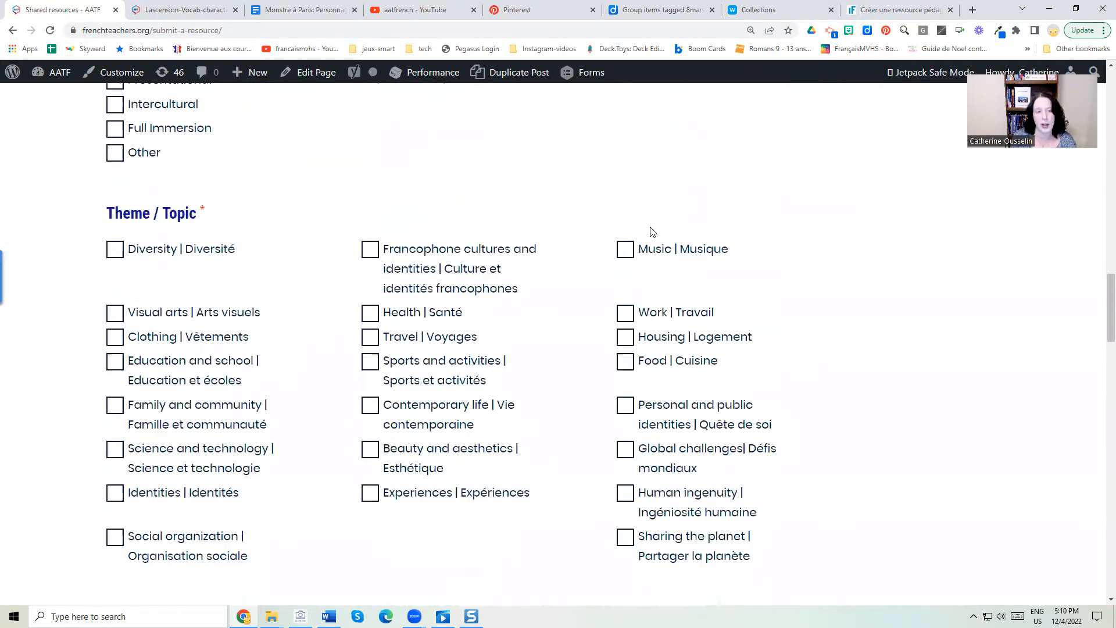
pyautogui.scroll(-6, 192, 267)
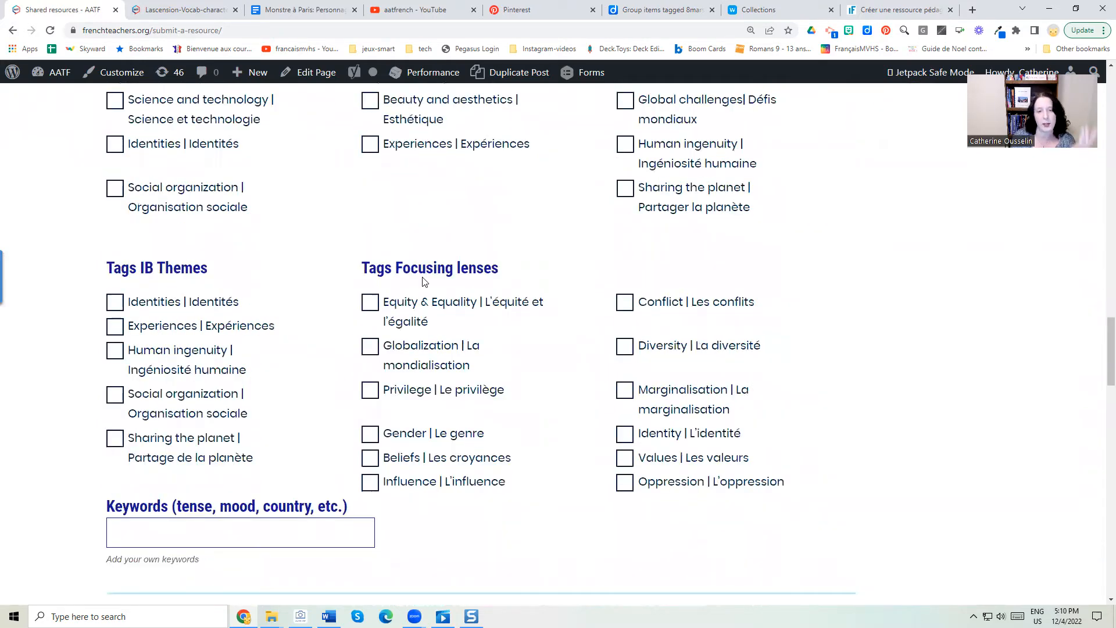
pyautogui.scroll(-2, 423, 281)
pyautogui.click(196, 408)
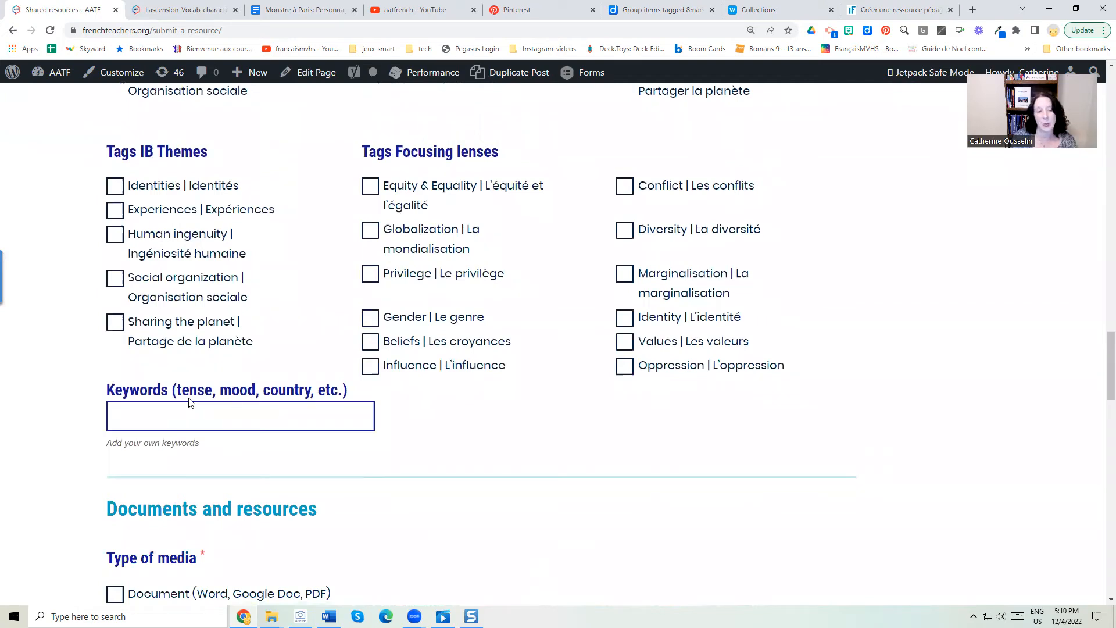
pyautogui.click(428, 389)
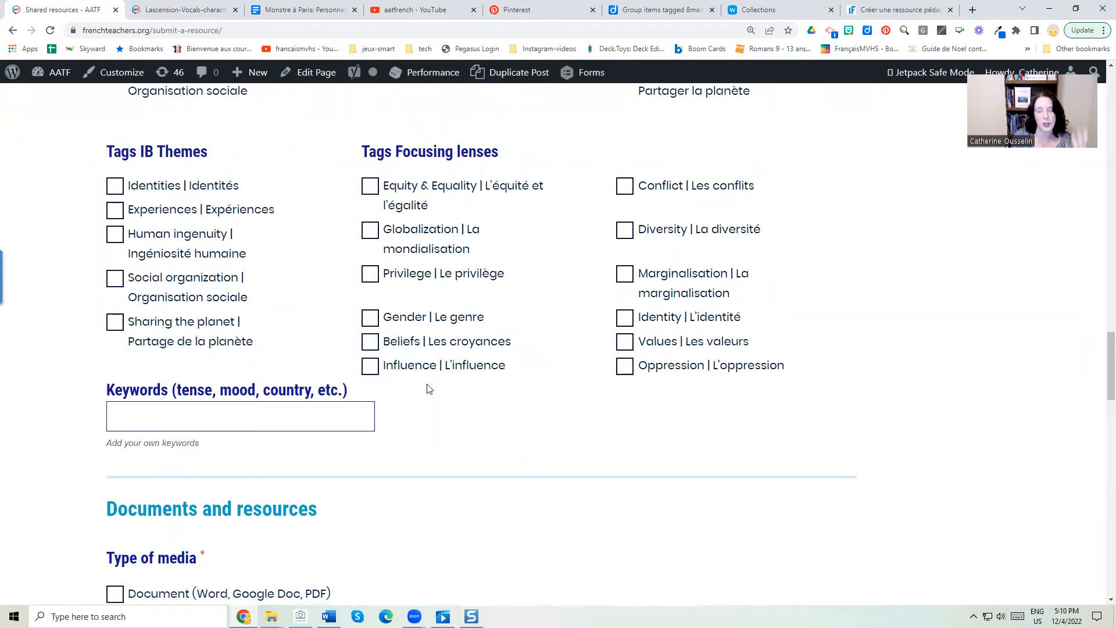
# Step: Check the tags on the Diigo 8mars items, and return to the form to examine its media type, file and URL fields
pyautogui.click(654, 12)
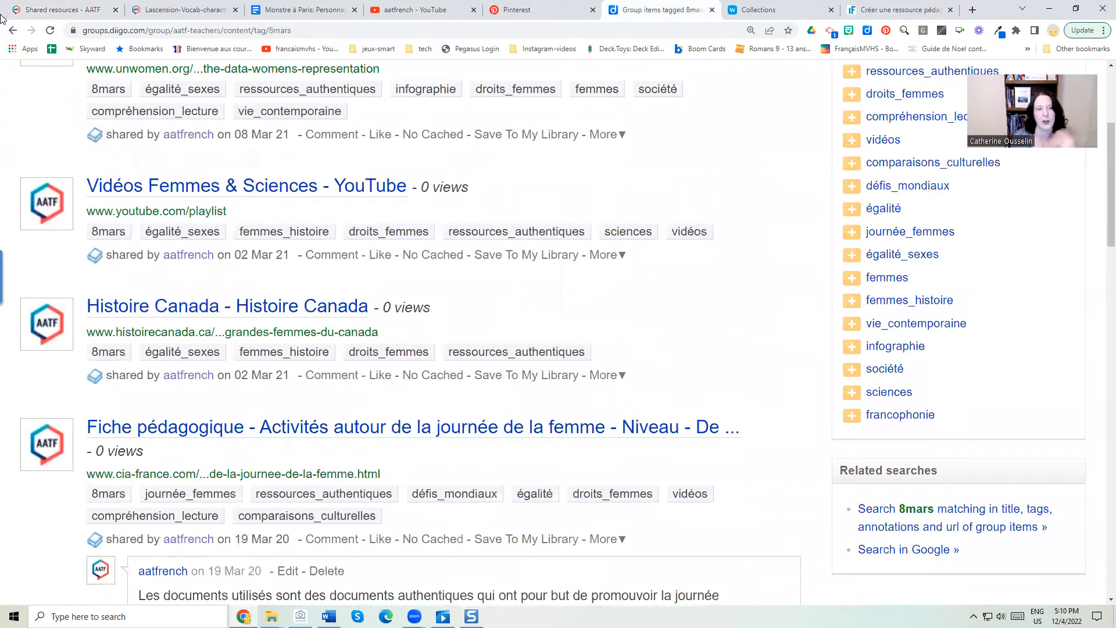
pyautogui.click(26, 9)
pyautogui.click(212, 318)
pyautogui.scroll(-6, 212, 318)
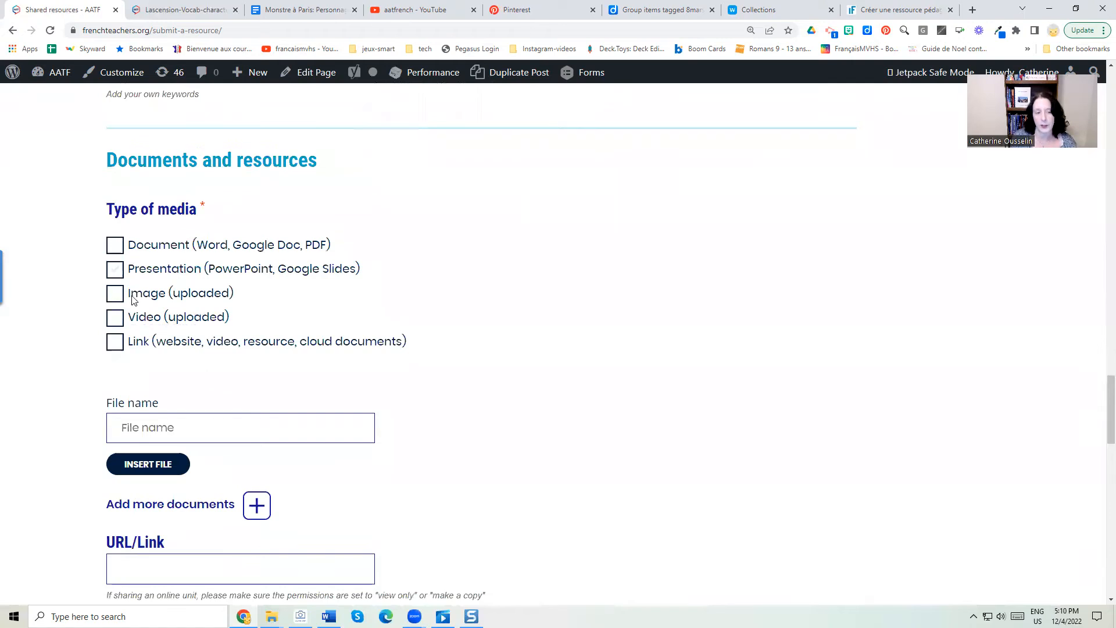
pyautogui.scroll(-2, 158, 425)
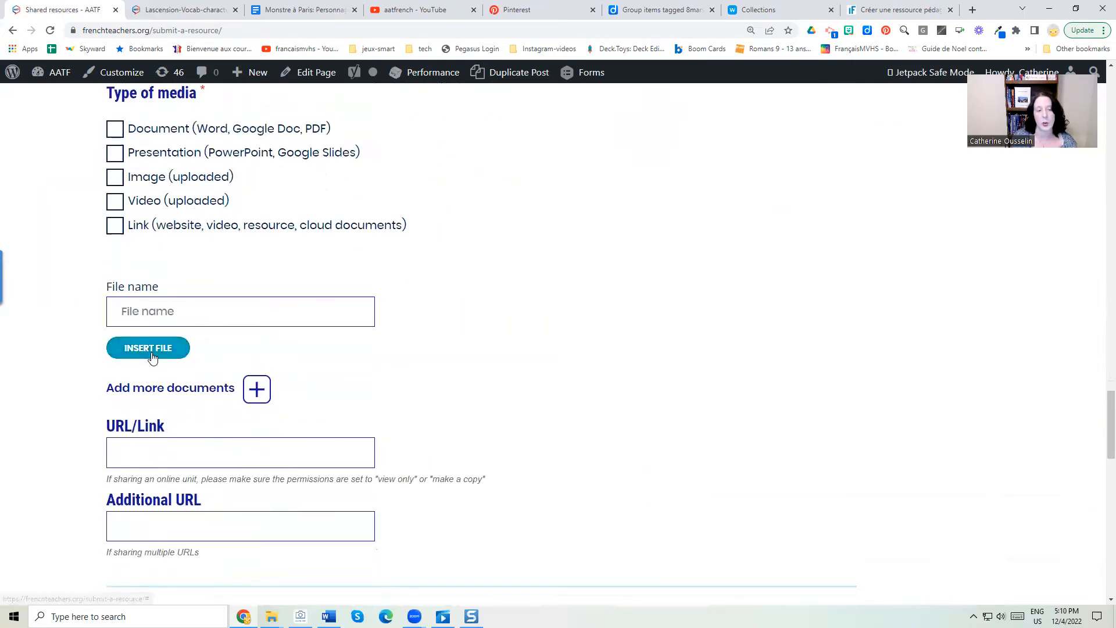
# Step: Start inserting a file on the form and browse to the 2-school-desktop folder on the Seagate Backup Plus Drive
pyautogui.click(149, 350)
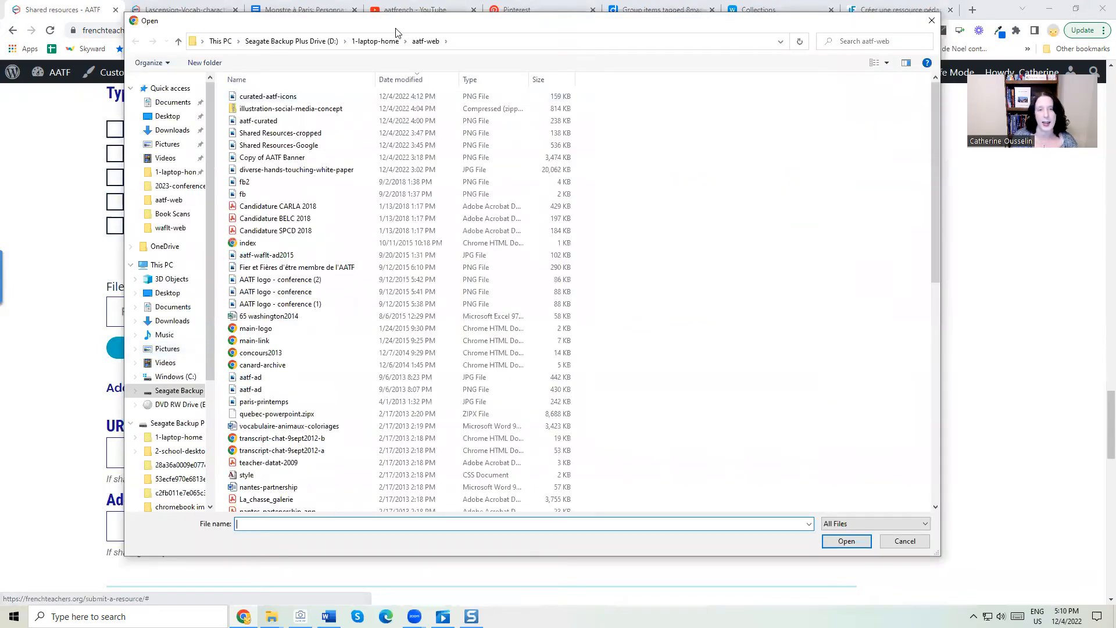
pyautogui.click(375, 41)
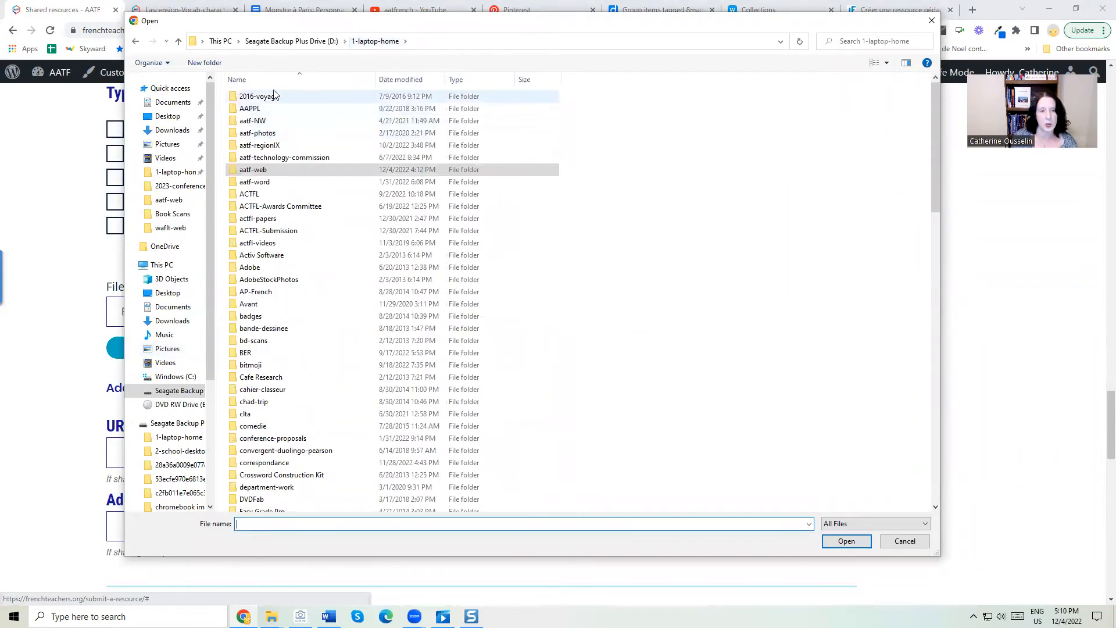
pyautogui.click(307, 42)
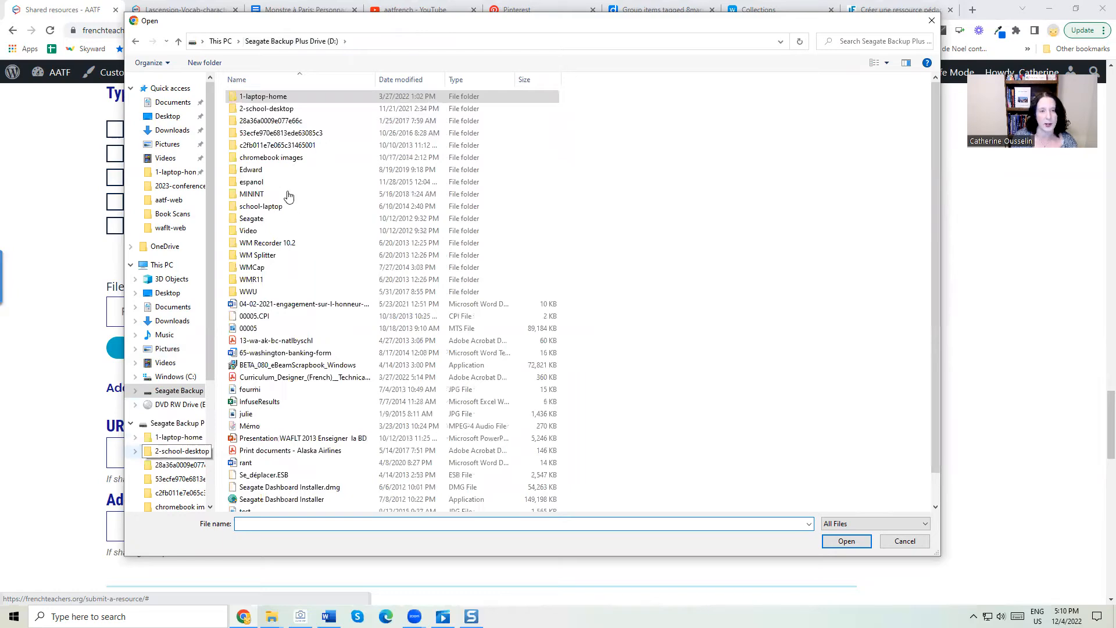
pyautogui.doubleClick(262, 115)
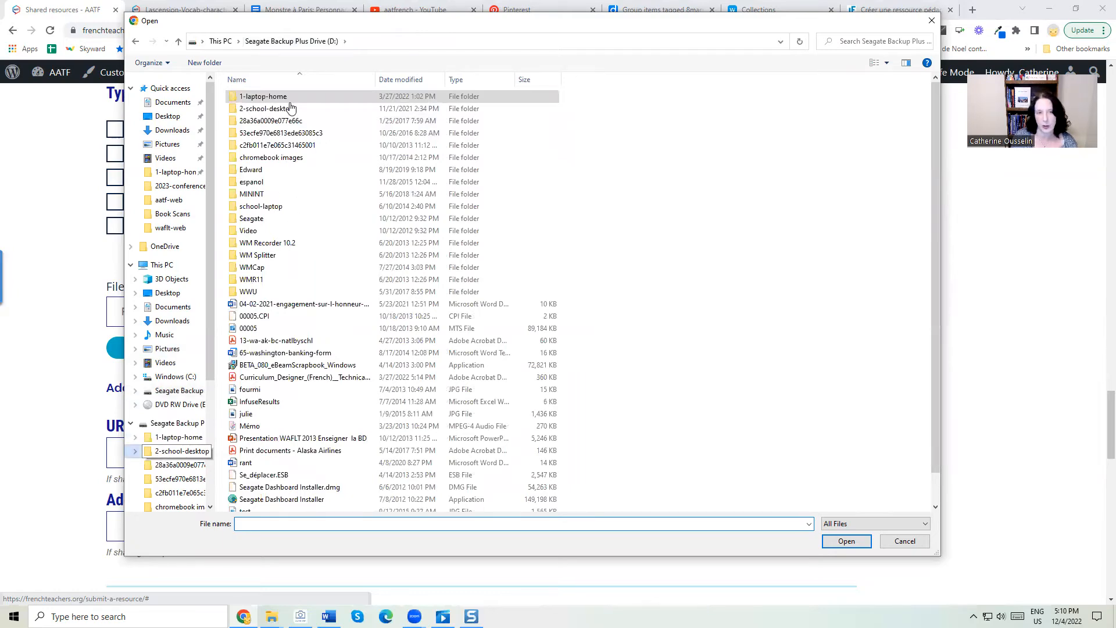
pyautogui.doubleClick(290, 109)
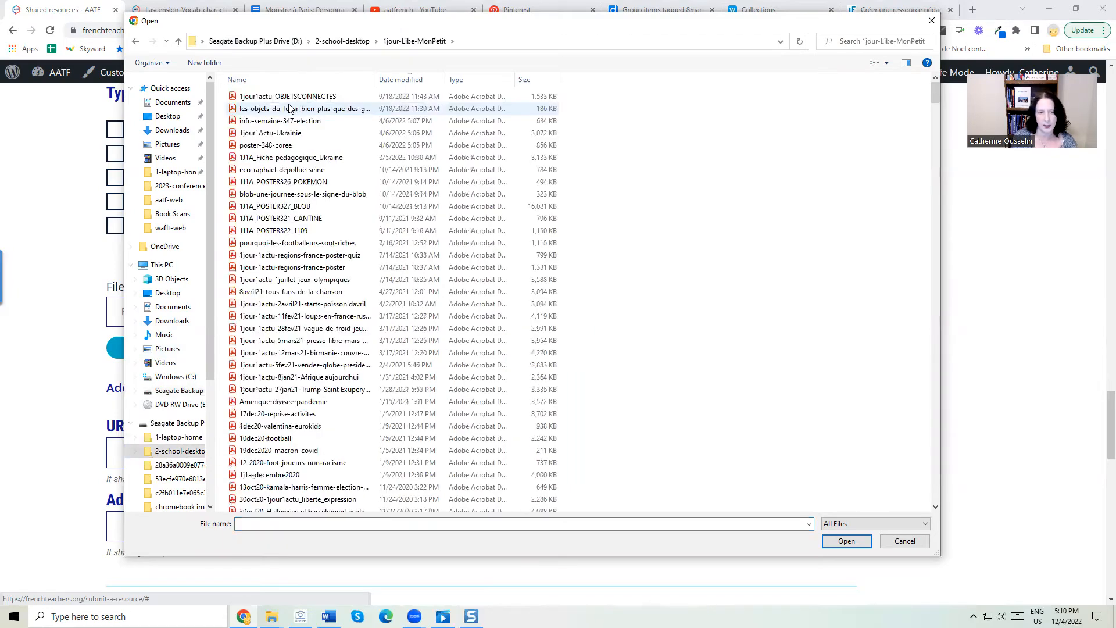
pyautogui.click(346, 42)
# Step: Try to attach barometre_ipsos_spf-juin_2018 from Reading Resources, inside 1-unites-thematiques, defis-mondiaux and pauvrete-faim
pyautogui.doubleClick(273, 121)
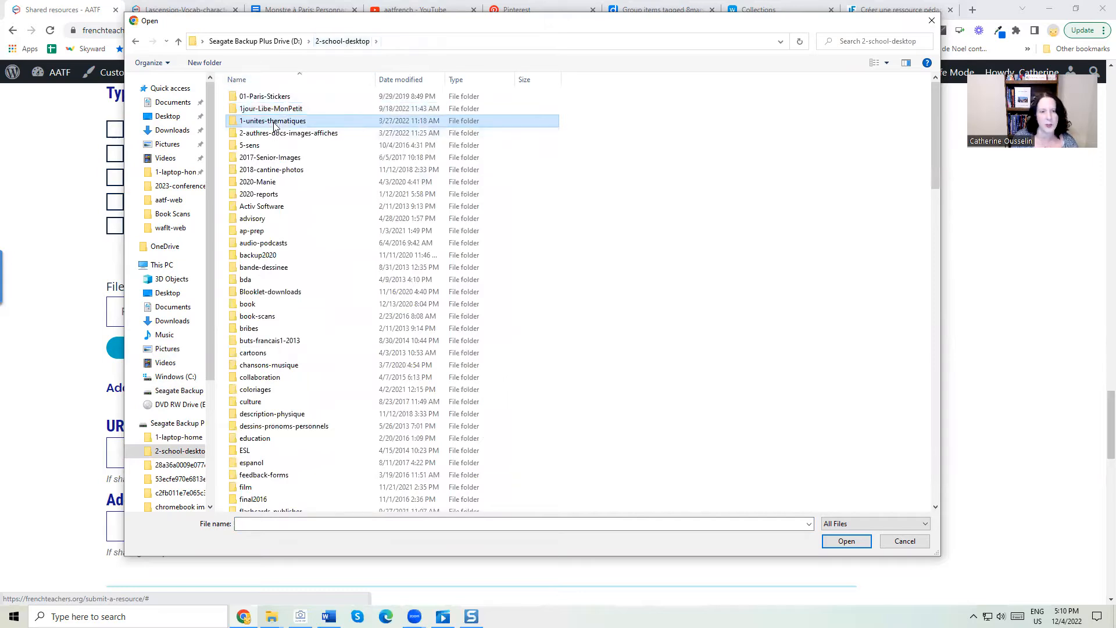
pyautogui.doubleClick(273, 121)
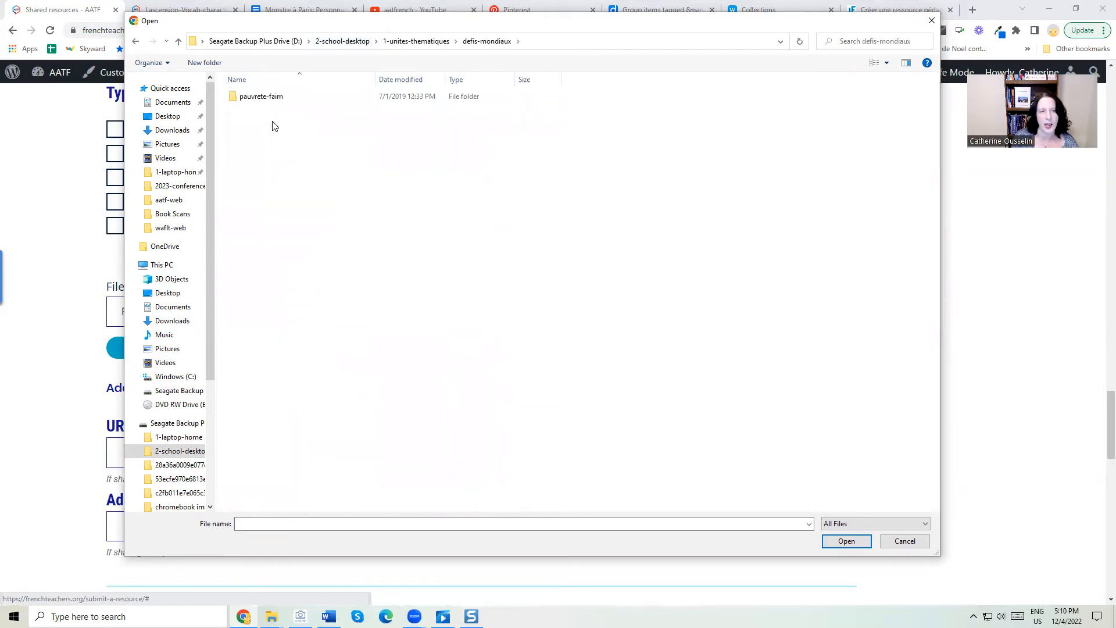
pyautogui.doubleClick(262, 98)
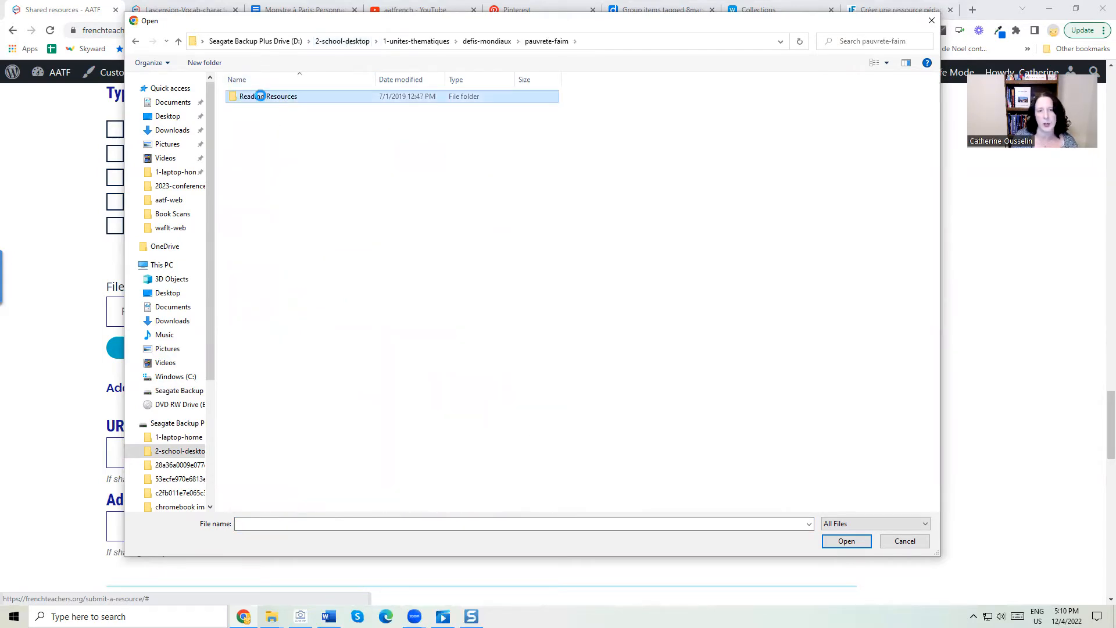
pyautogui.doubleClick(262, 97)
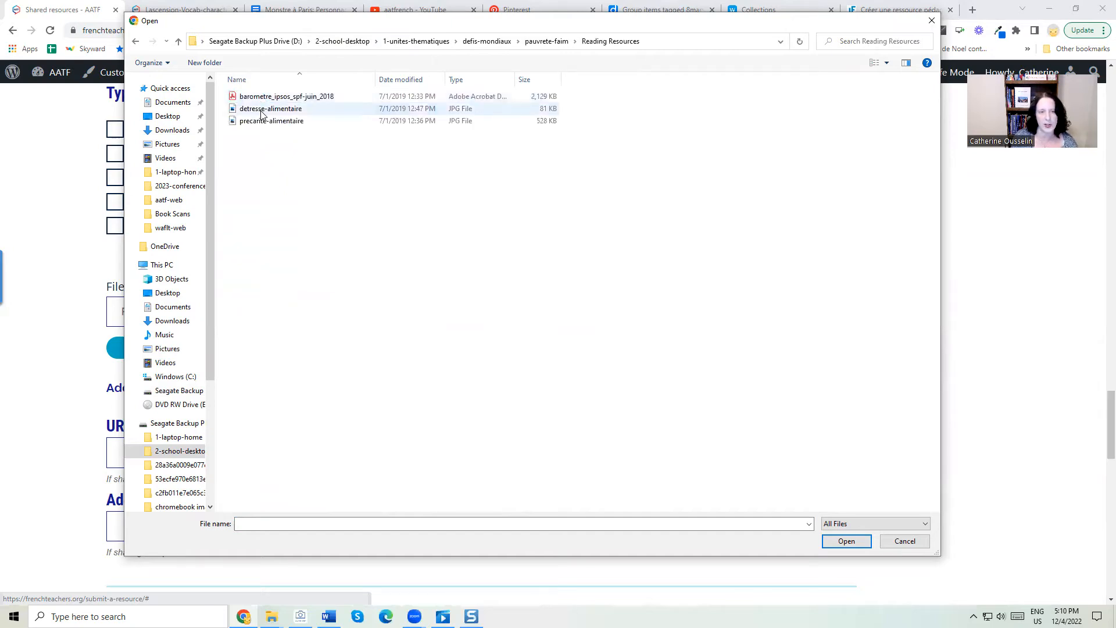
pyautogui.click(273, 96)
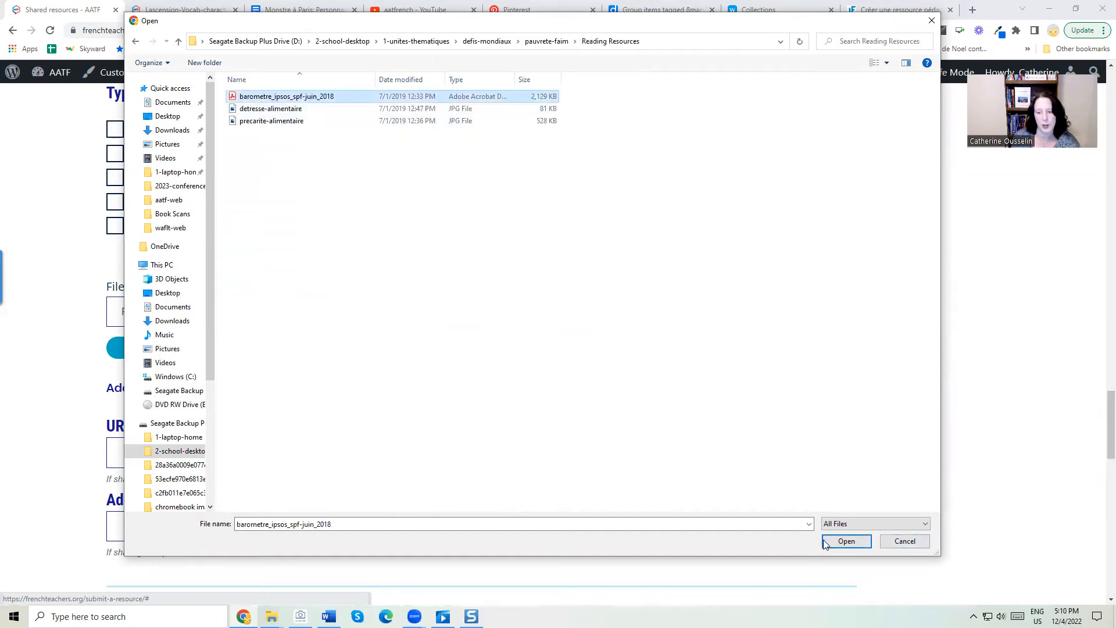
pyautogui.click(864, 542)
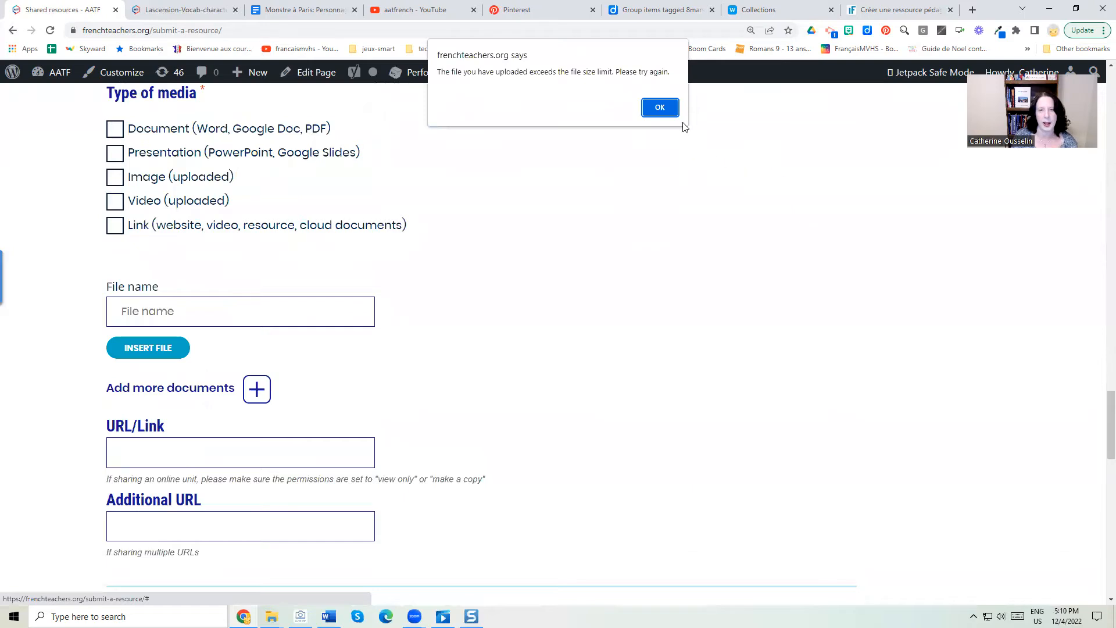
pyautogui.click(659, 105)
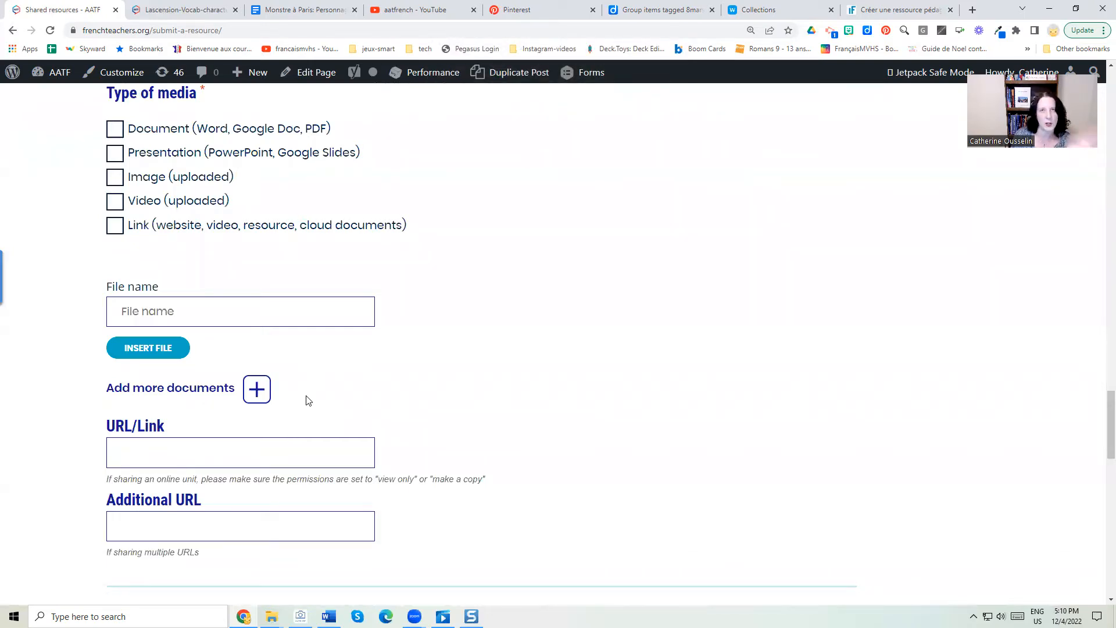
# Step: Add two more document entries to the form's file section
pyautogui.scroll(-1, 313, 399)
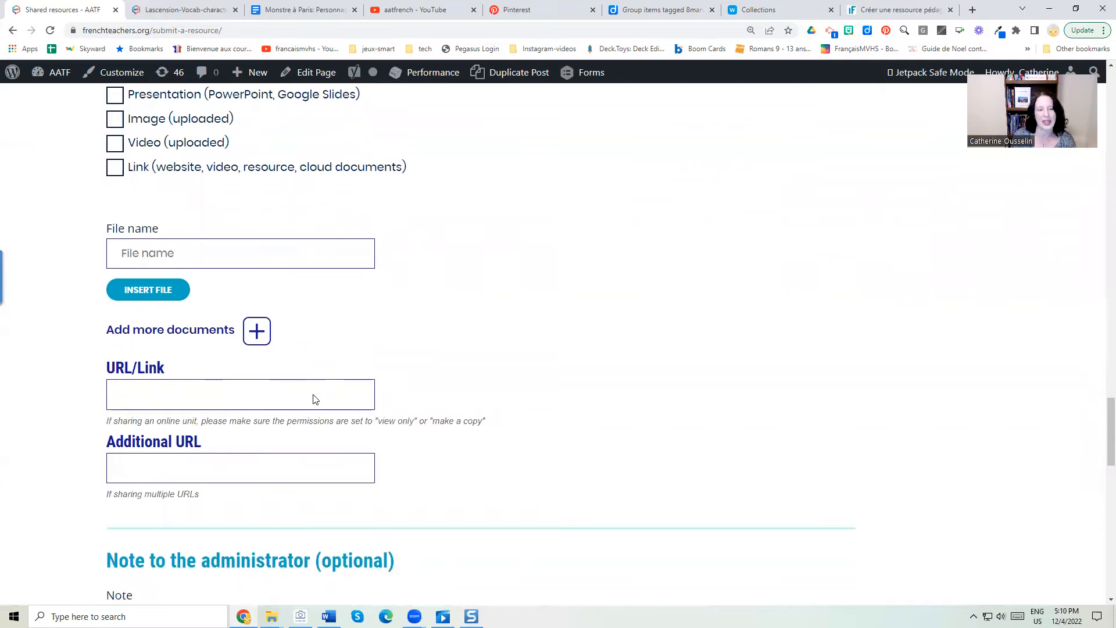
pyautogui.click(256, 330)
pyautogui.scroll(-2, 261, 333)
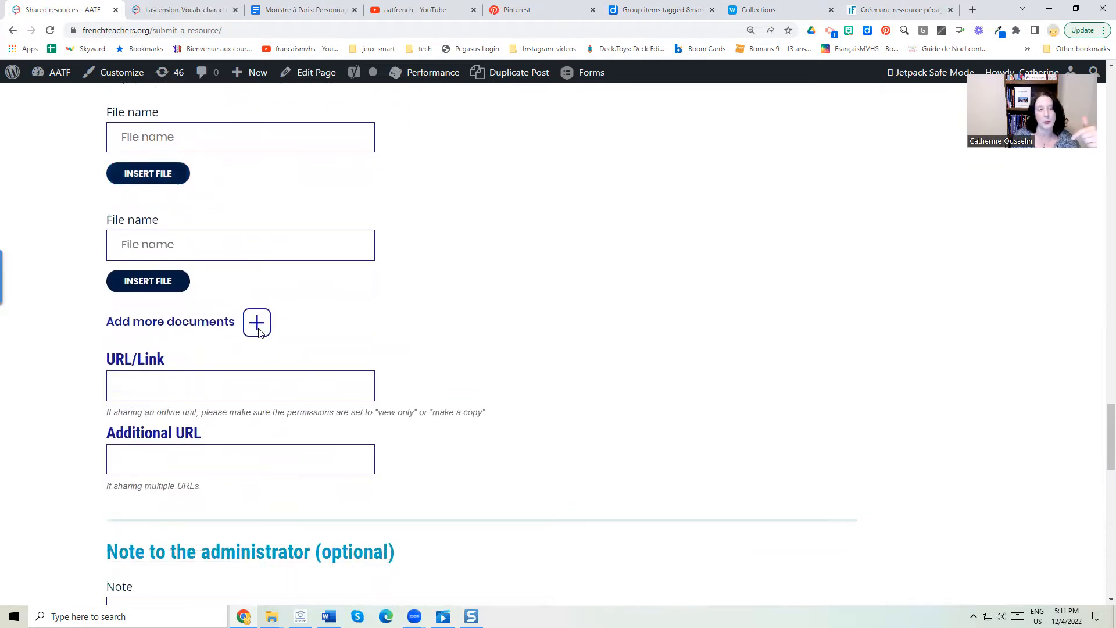
pyautogui.click(257, 321)
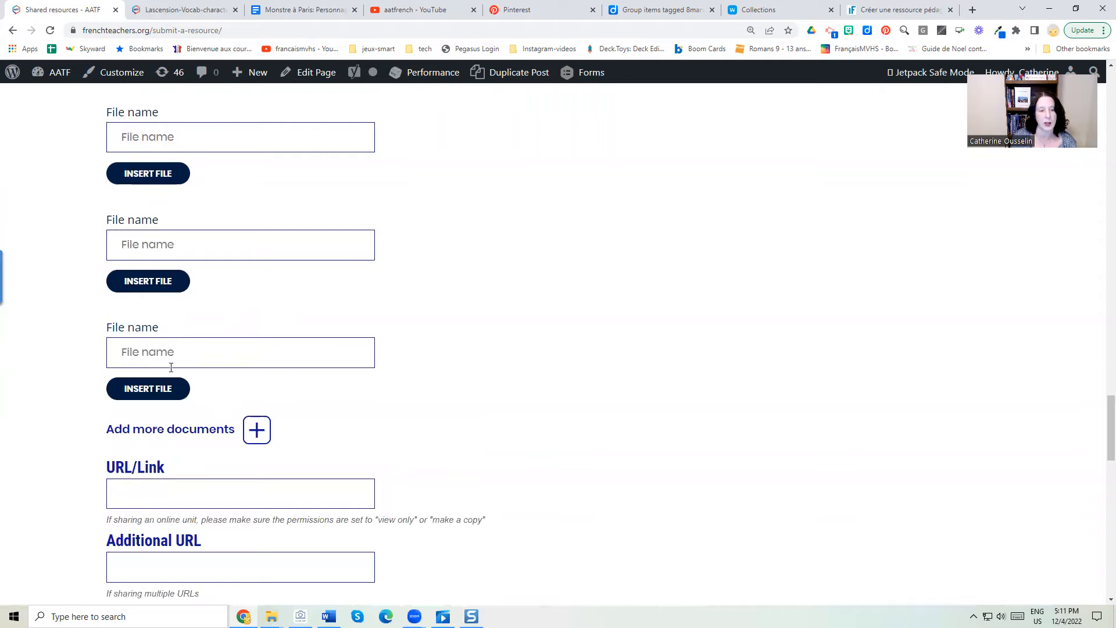
# Step: Insert an image in the third file entry, browsing through the education folder of 1-unites-thematiques
pyautogui.click(167, 386)
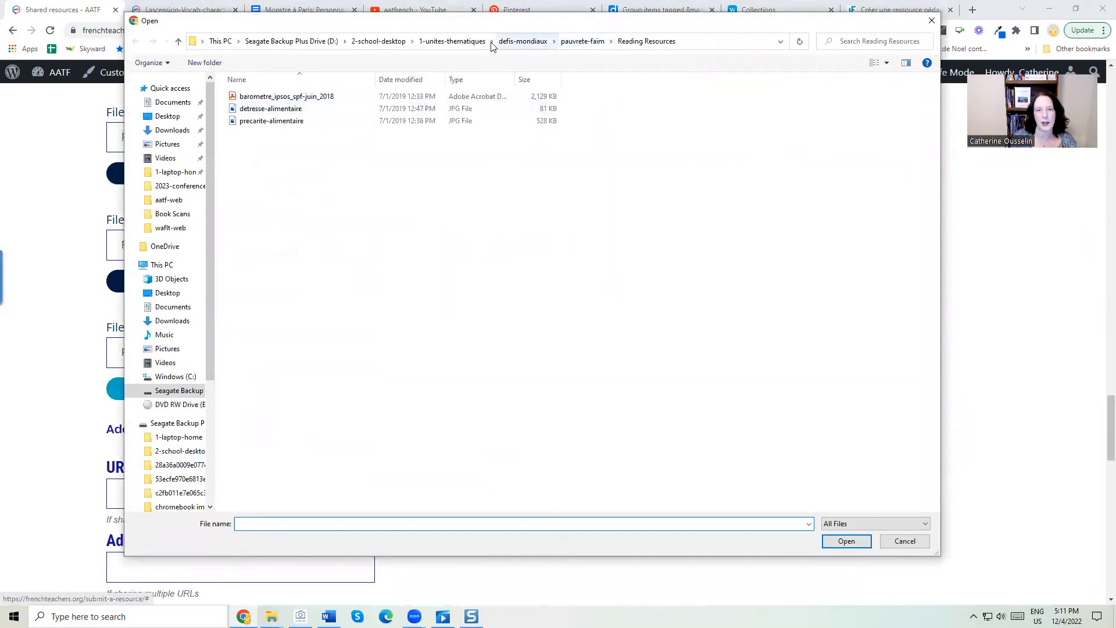
pyautogui.click(456, 41)
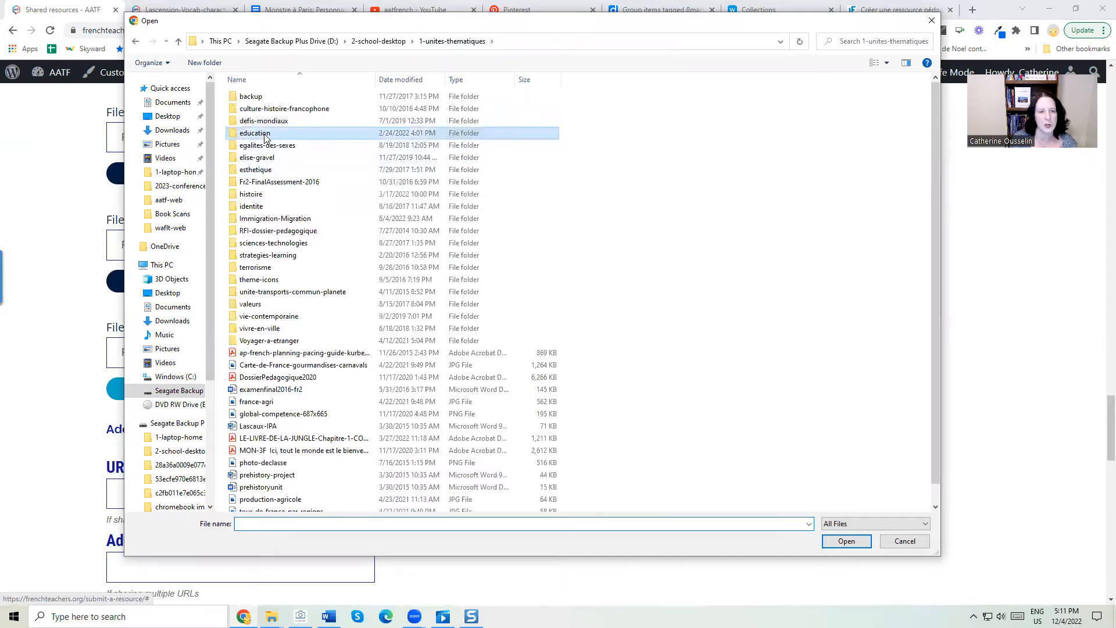
pyautogui.doubleClick(265, 134)
pyautogui.click(262, 160)
pyautogui.doubleClick(262, 163)
pyautogui.click(387, 308)
pyautogui.click(847, 541)
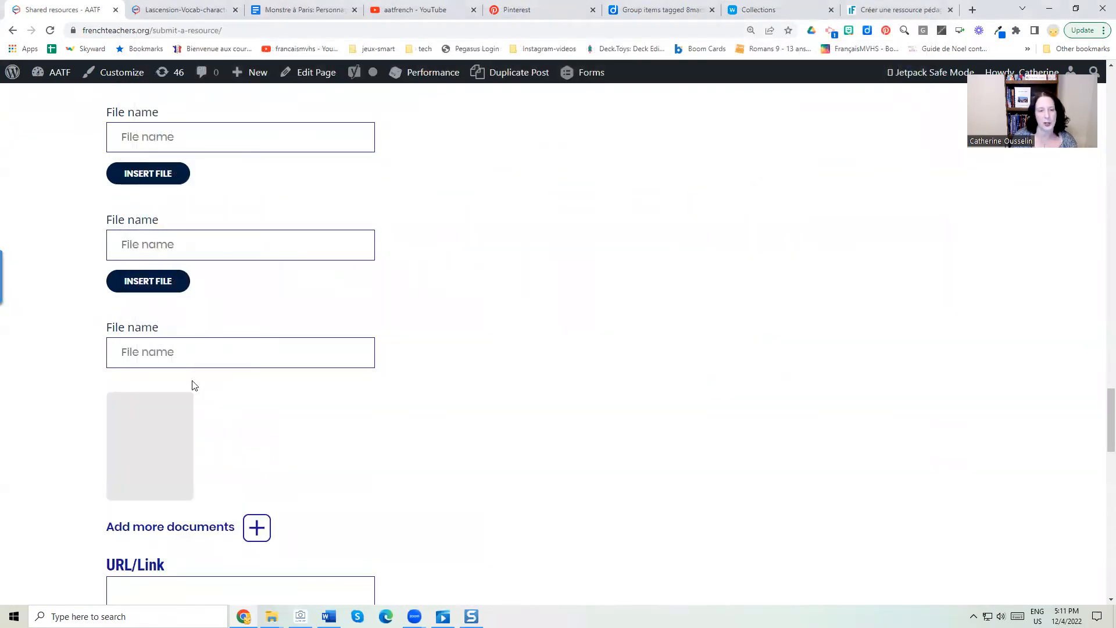
# Step: Look back over the form's Description, Theme / Topic and tag sections, and return to the inserted image's thumbnail
pyautogui.scroll(-3, 194, 386)
pyautogui.scroll(18, 194, 385)
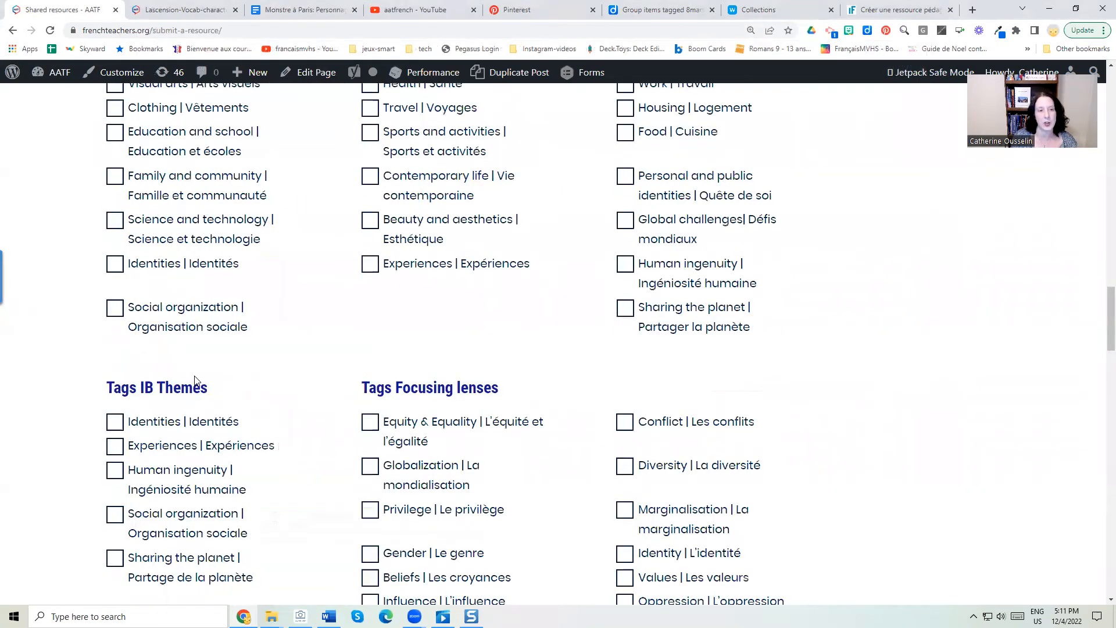
pyautogui.scroll(20, 194, 380)
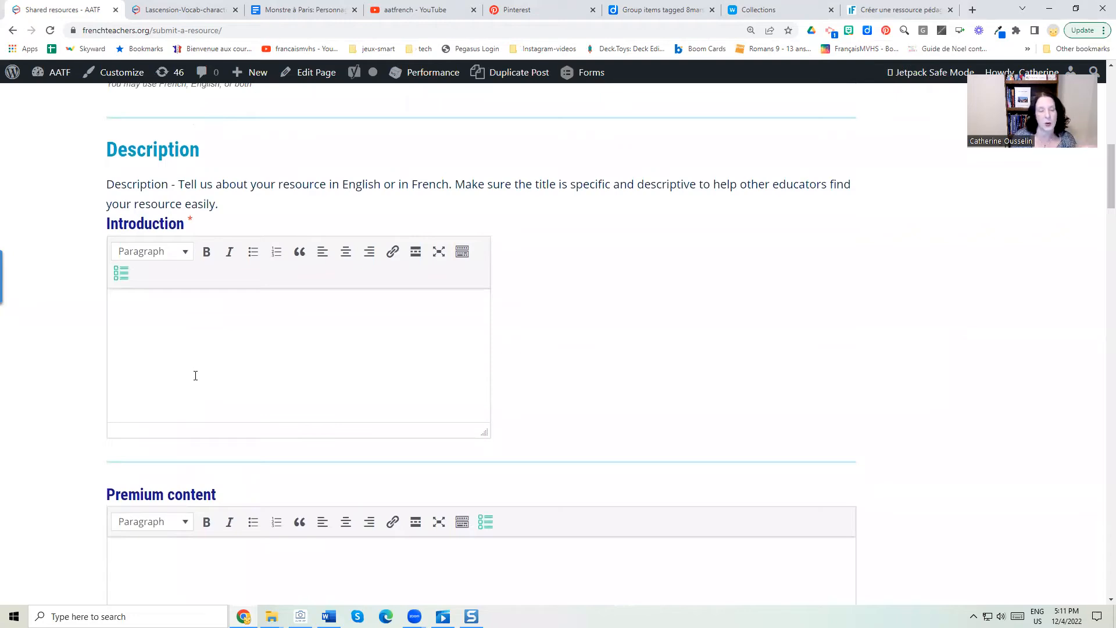
pyautogui.scroll(-15, 195, 375)
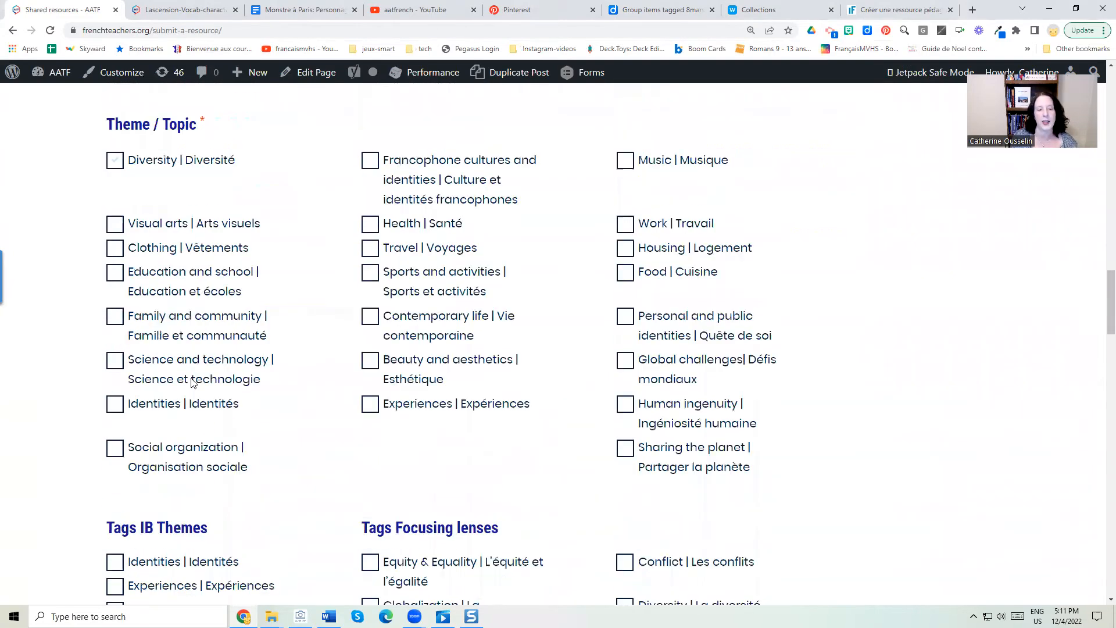
pyautogui.scroll(-20, 183, 369)
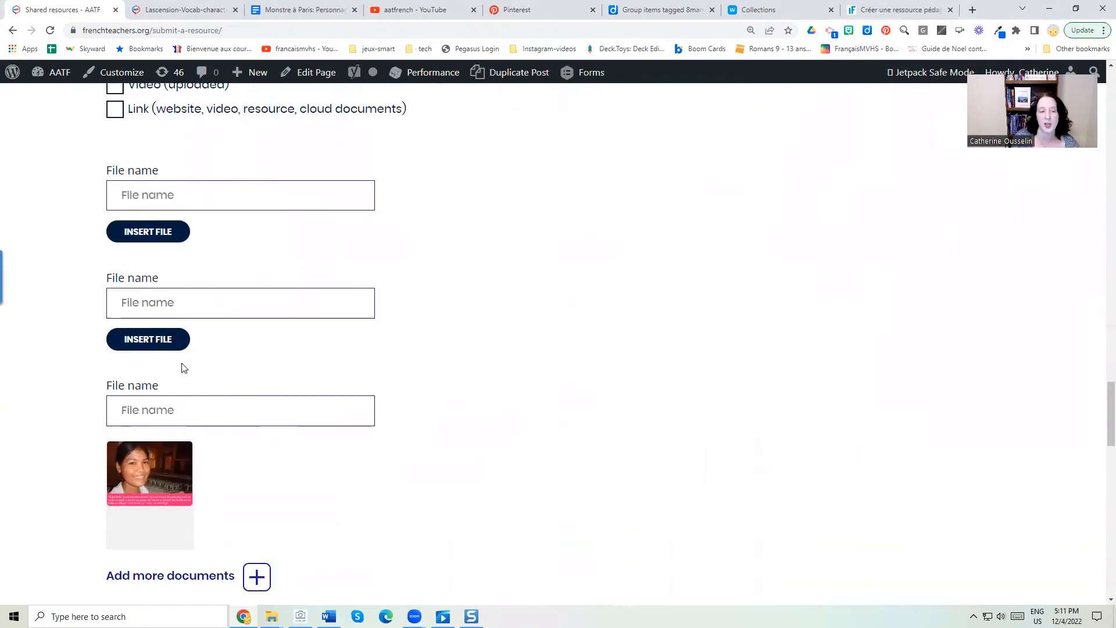
pyautogui.scroll(-5, 182, 368)
# Step: Select the URL/Link field, and check the general access setting in the Monstre à Paris Google Doc's sharing options
pyautogui.click(194, 347)
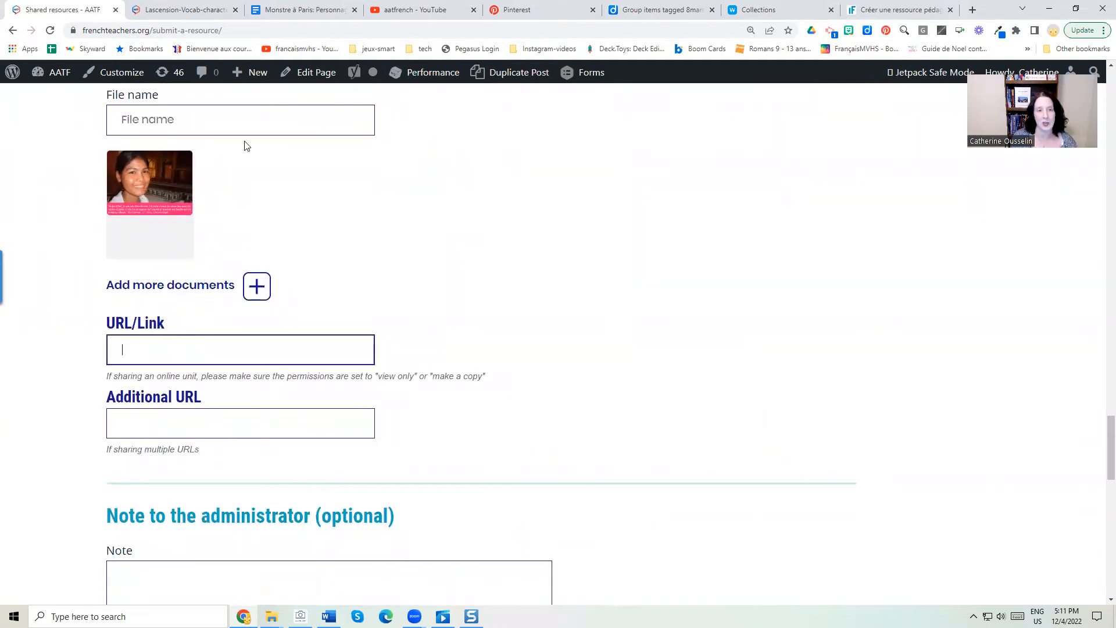
pyautogui.click(279, 9)
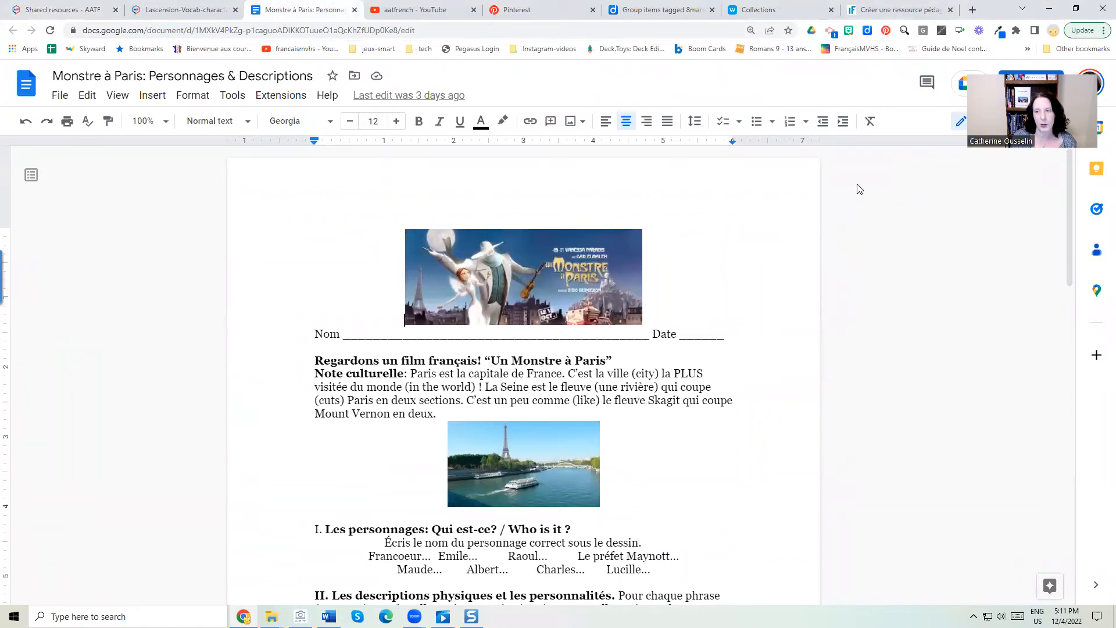
pyautogui.click(1013, 89)
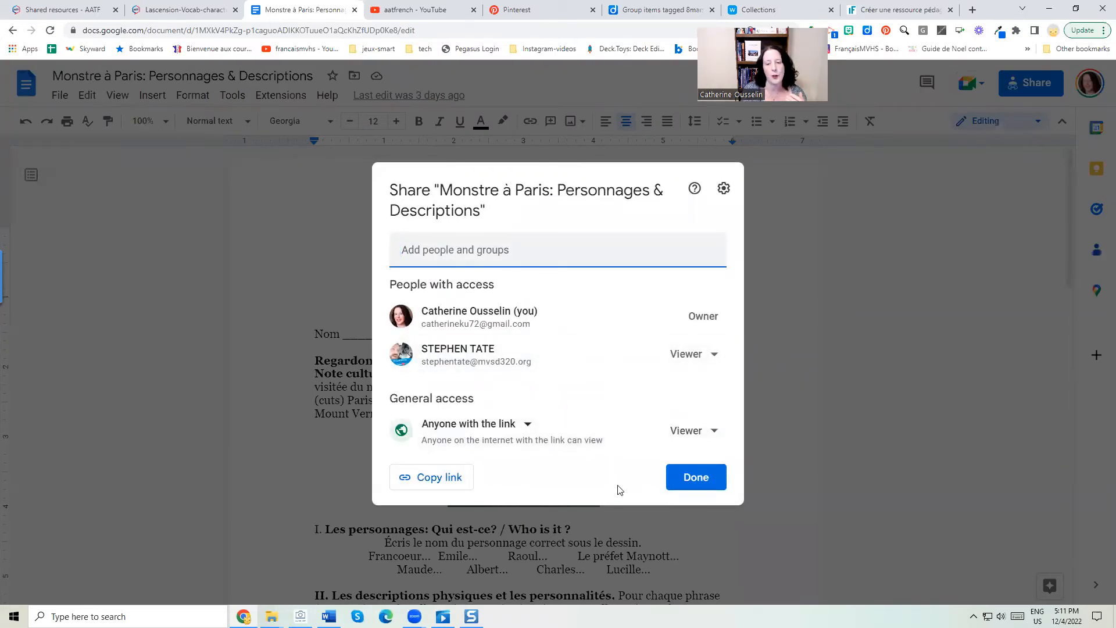
pyautogui.click(696, 476)
# Step: Change the ending of the Google Doc's URL to copy, select the whole address and return to the submission form
pyautogui.doubleClick(516, 37)
pyautogui.write('copy')
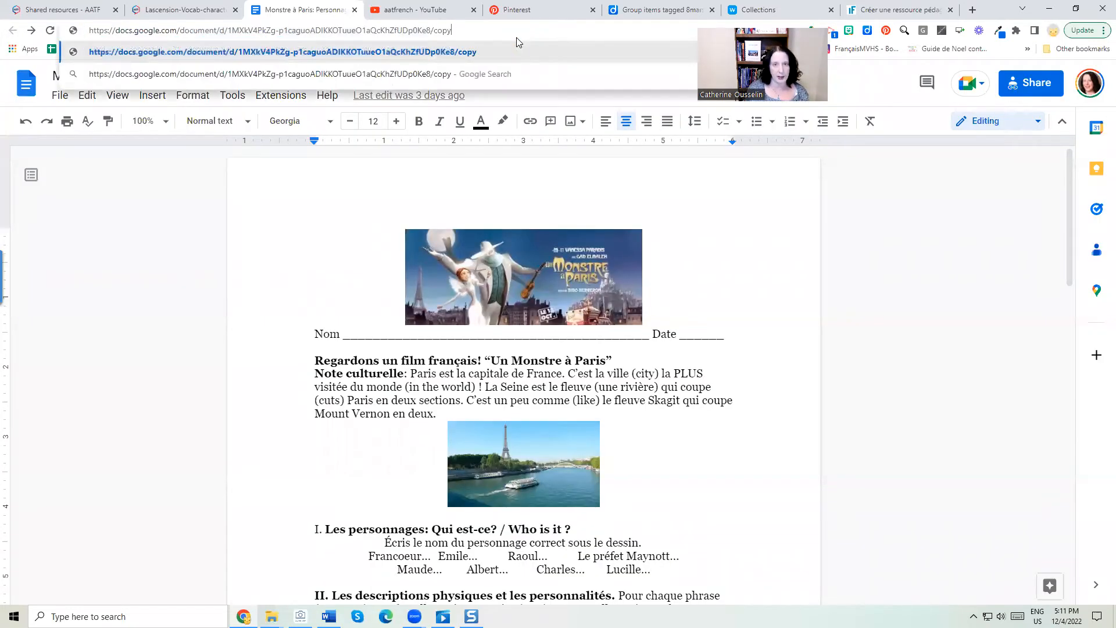
pyautogui.hotkey('ctrl', 'a')
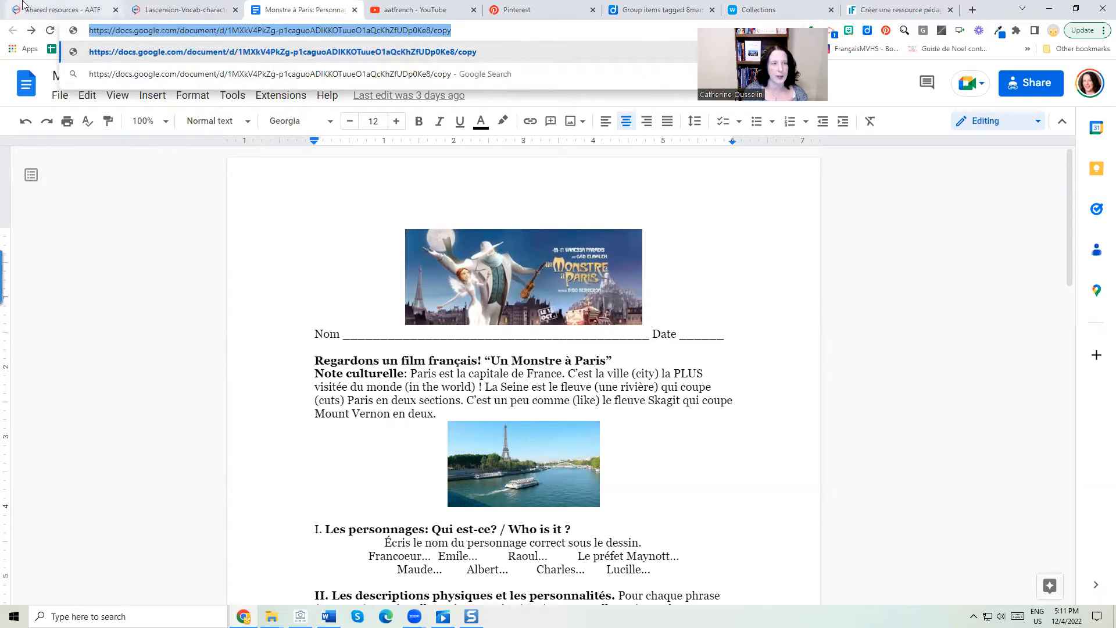
pyautogui.click(61, 10)
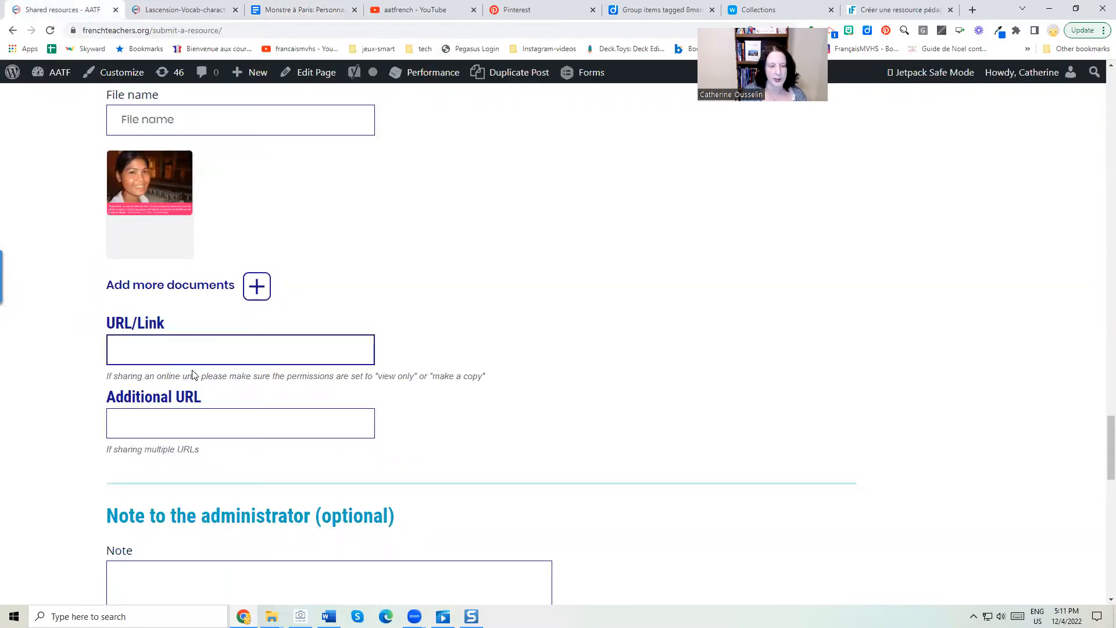
# Step: Examine the form's URL fields, Note to the administrator, own-creation statement, reCAPTCHA and submit section
pyautogui.scroll(-1, 183, 423)
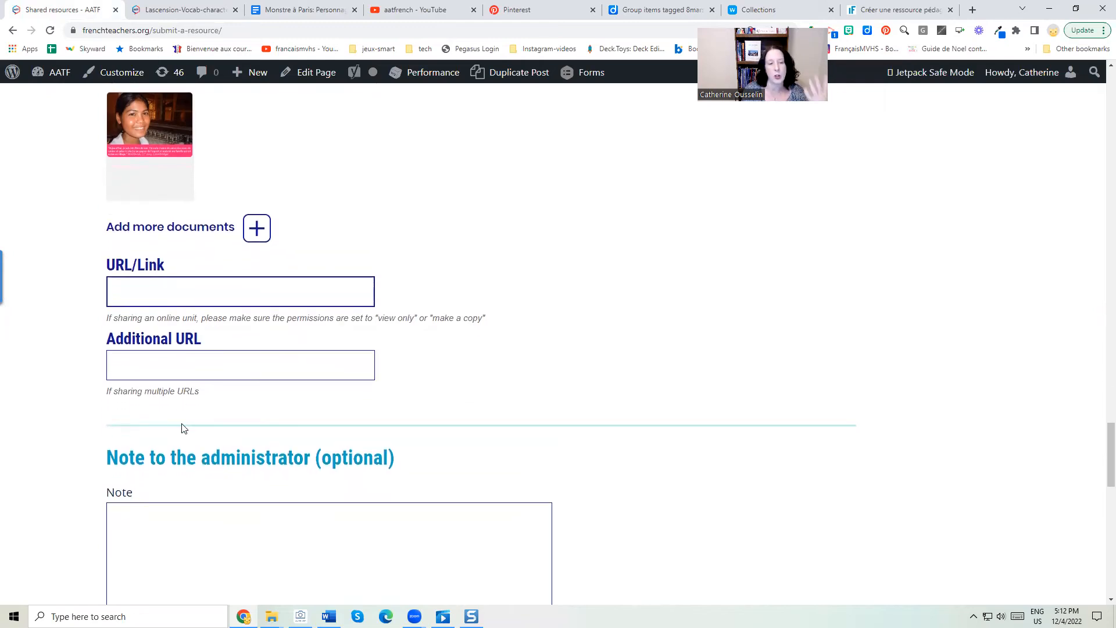
pyautogui.scroll(-1, 181, 429)
pyautogui.scroll(-3, 182, 428)
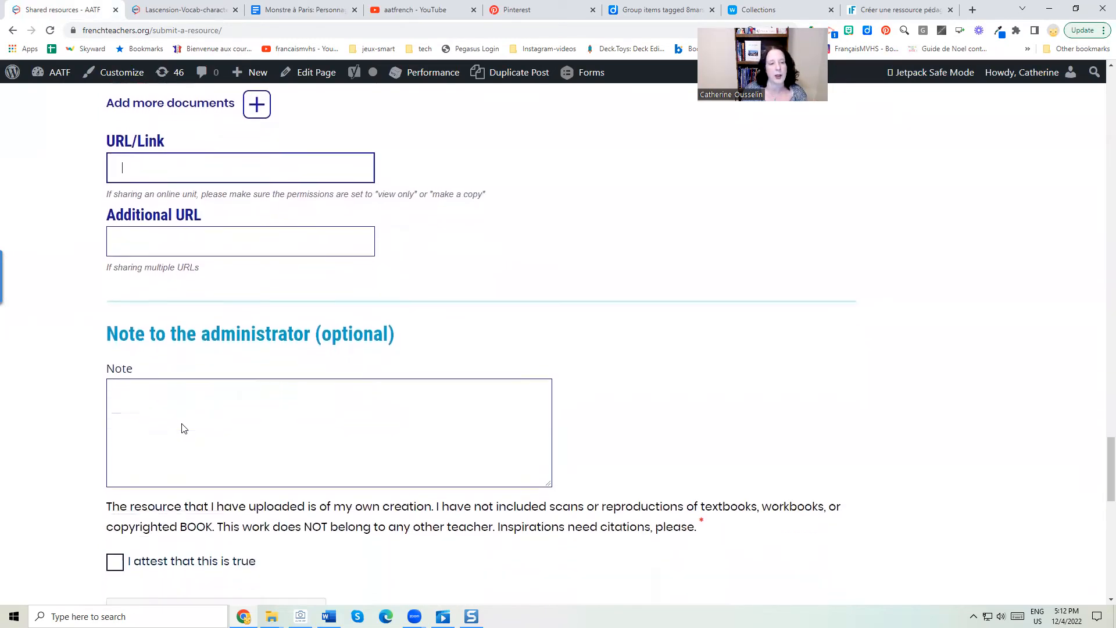
pyautogui.scroll(-2, 182, 429)
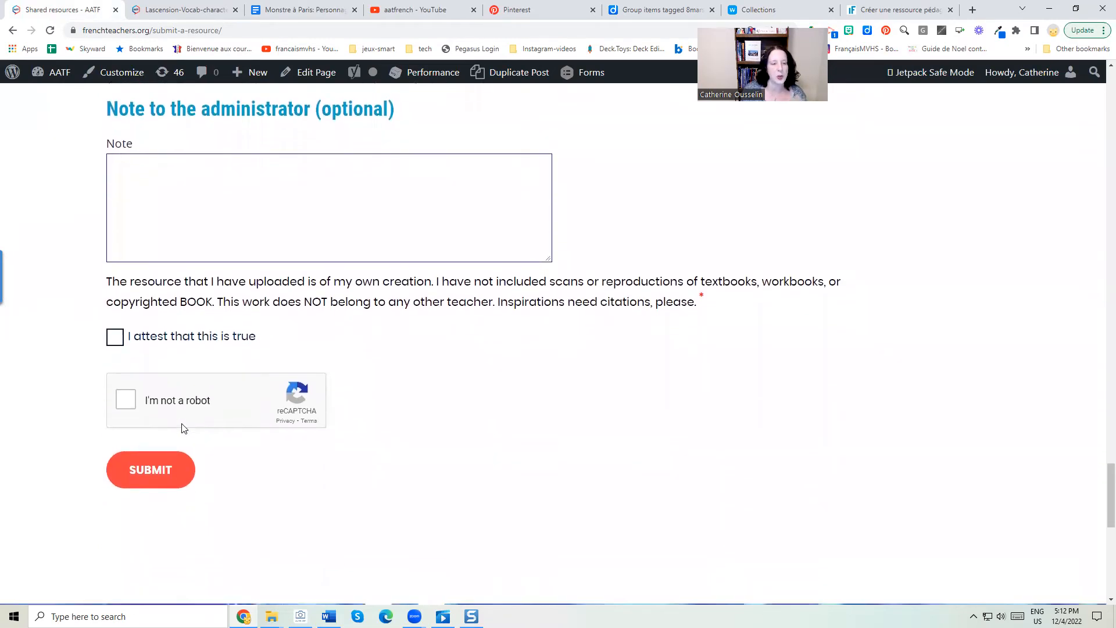
pyautogui.scroll(5, 177, 433)
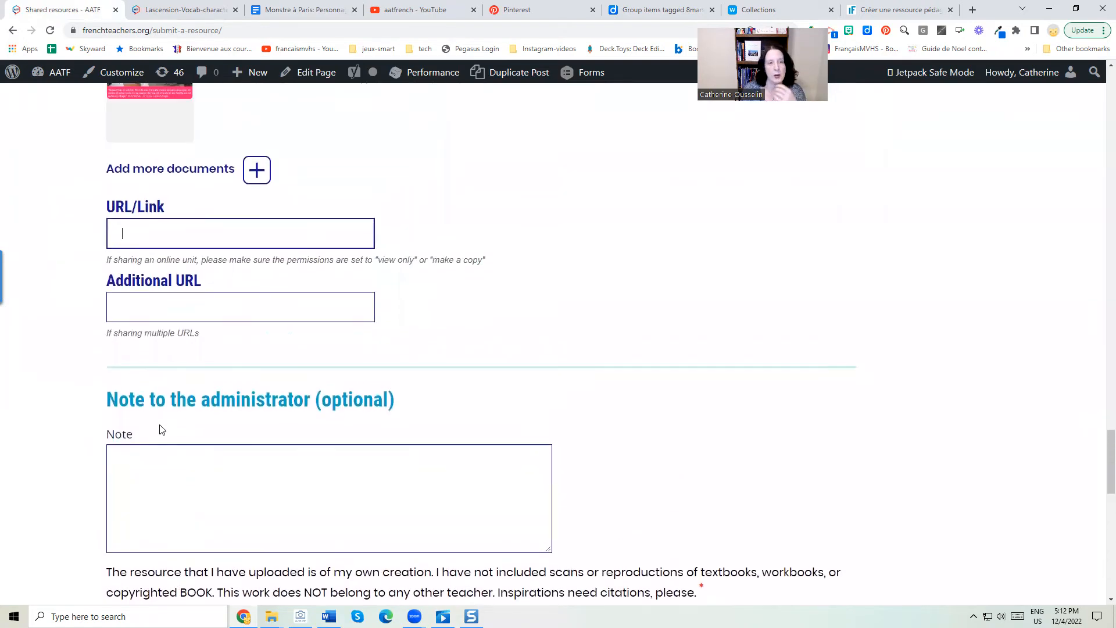
pyautogui.scroll(-5, 112, 314)
# Step: Review the statement that the resource is your own creation, and attest that it is true
pyautogui.click(119, 339)
pyautogui.click(119, 339)
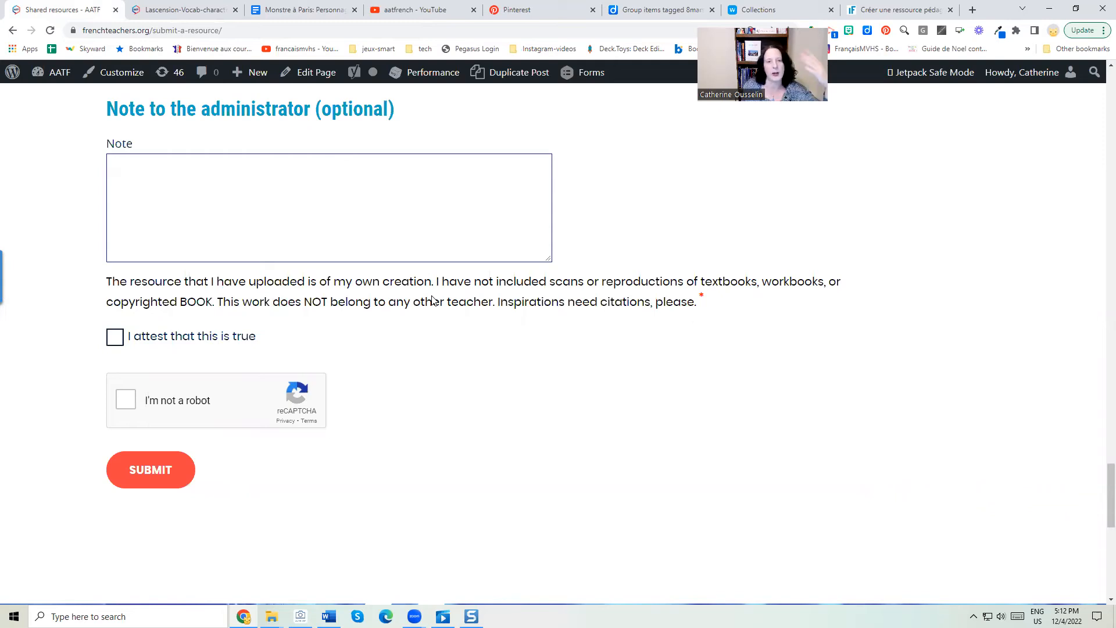
pyautogui.scroll(3, 372, 305)
pyautogui.scroll(1, 366, 314)
pyautogui.scroll(-3, 366, 314)
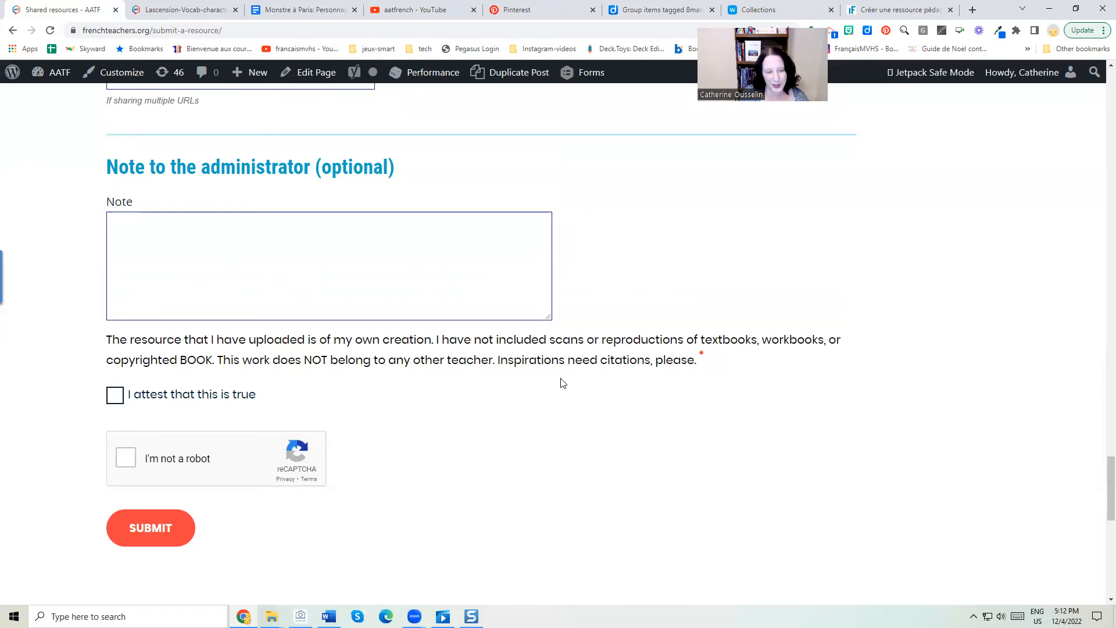
pyautogui.click(115, 395)
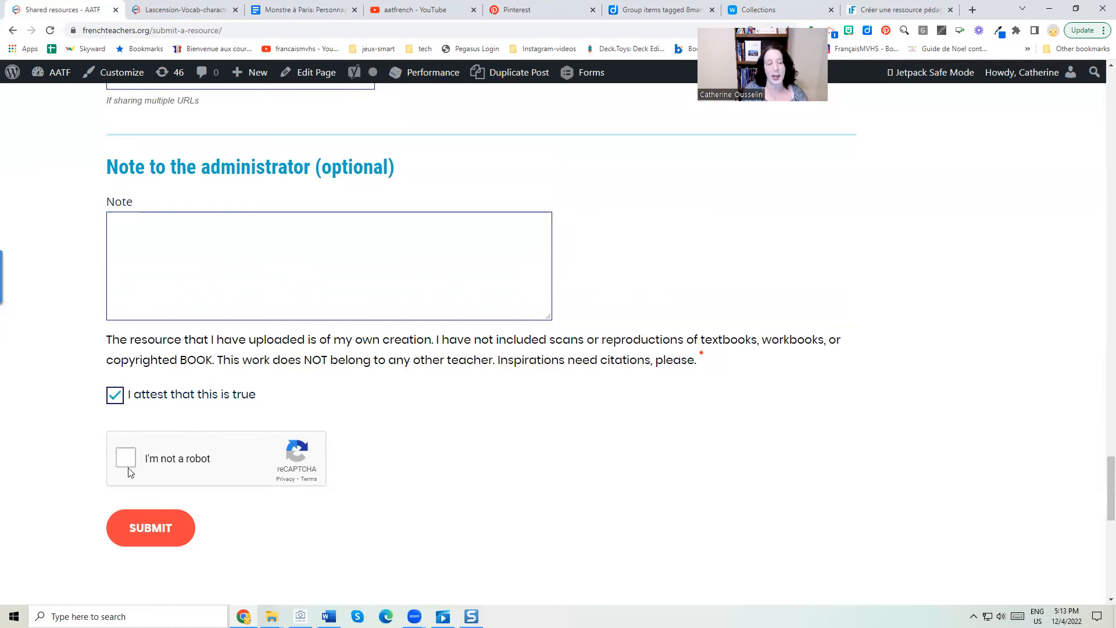
# Step: Return to the shared resources page without submitting the form, and look through the posted resource cards, from the L'Ascension handout to the Protégeons les animaux unit
pyautogui.click(12, 29)
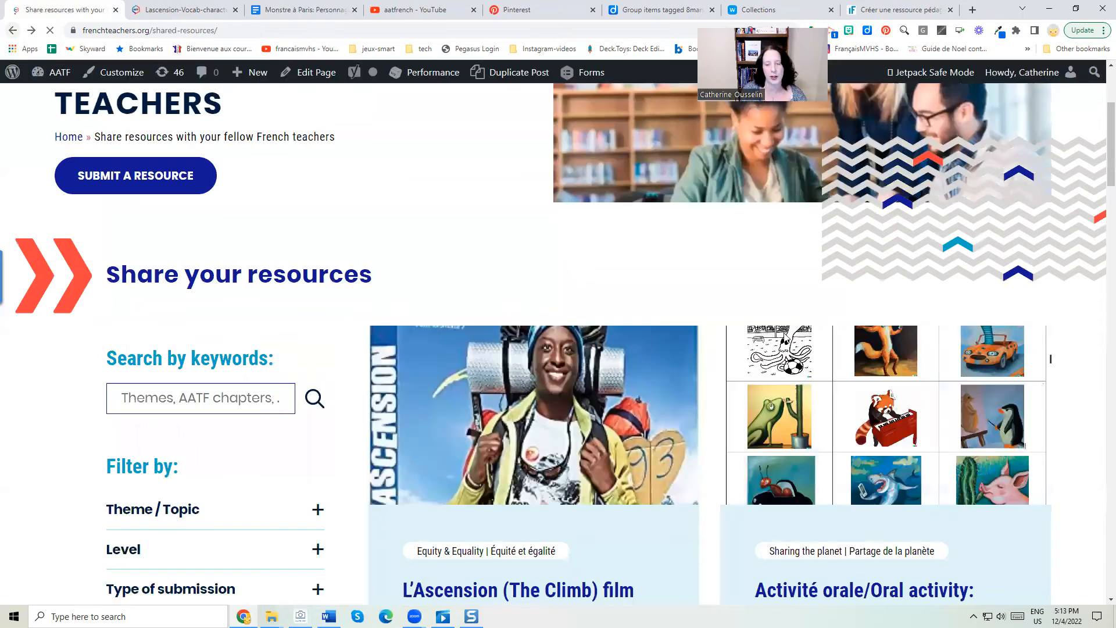
pyautogui.scroll(-2, 784, 334)
pyautogui.scroll(-1, 784, 336)
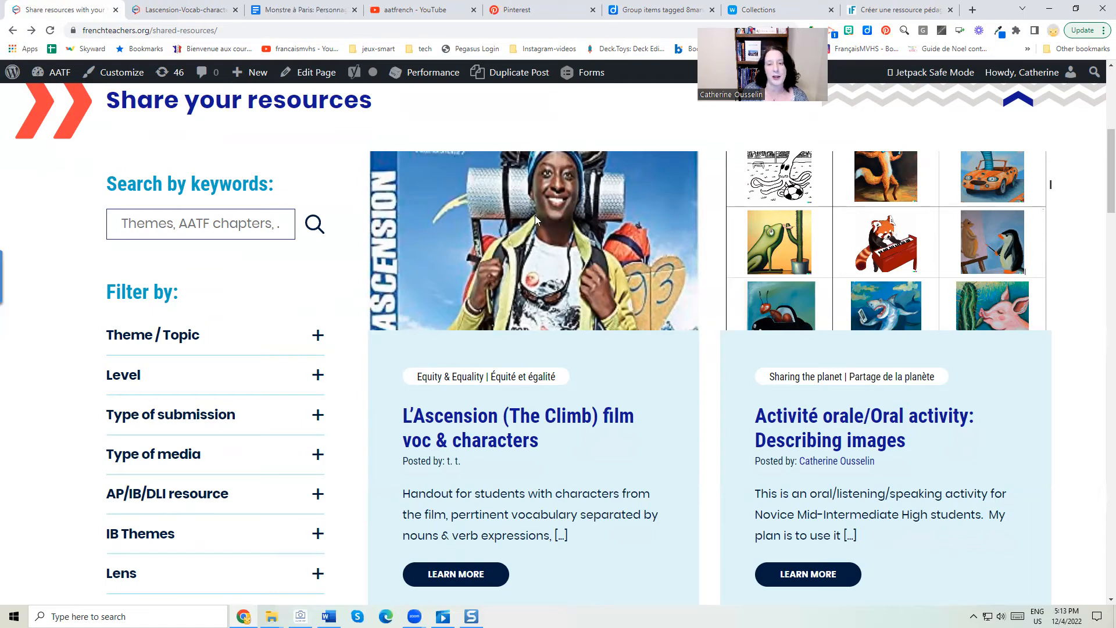
pyautogui.scroll(-7, 601, 191)
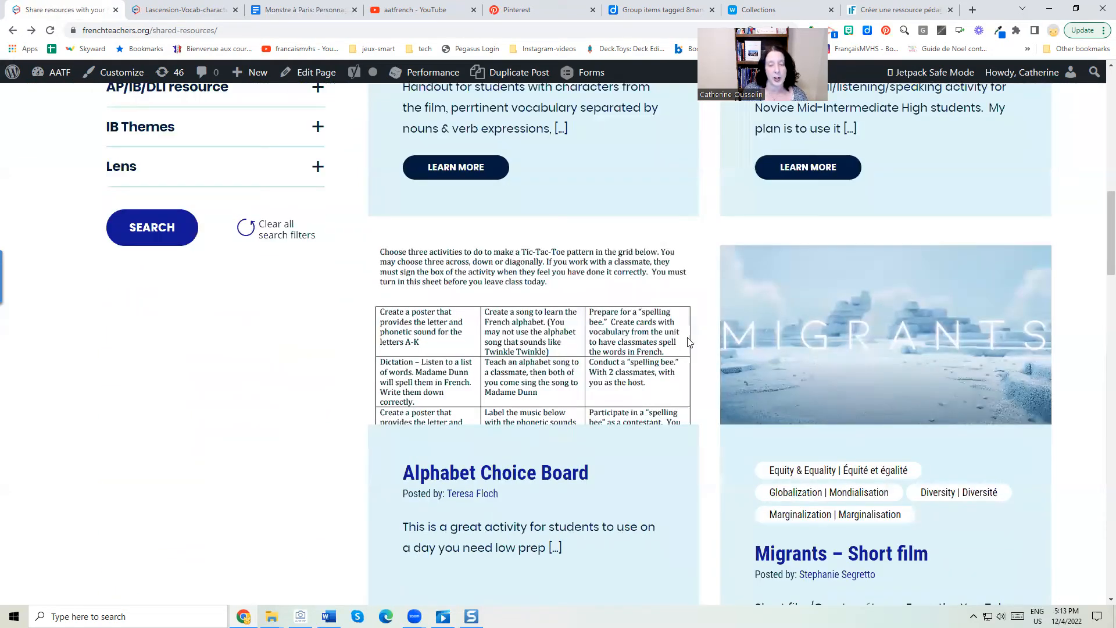
pyautogui.scroll(-7, 989, 334)
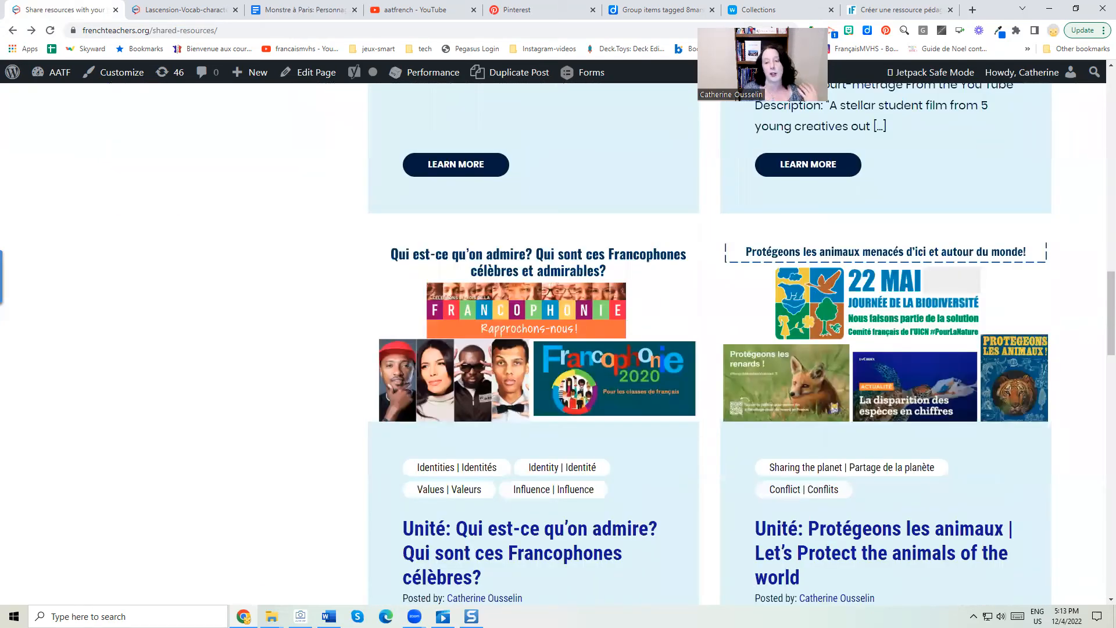
pyautogui.scroll(3, 605, 509)
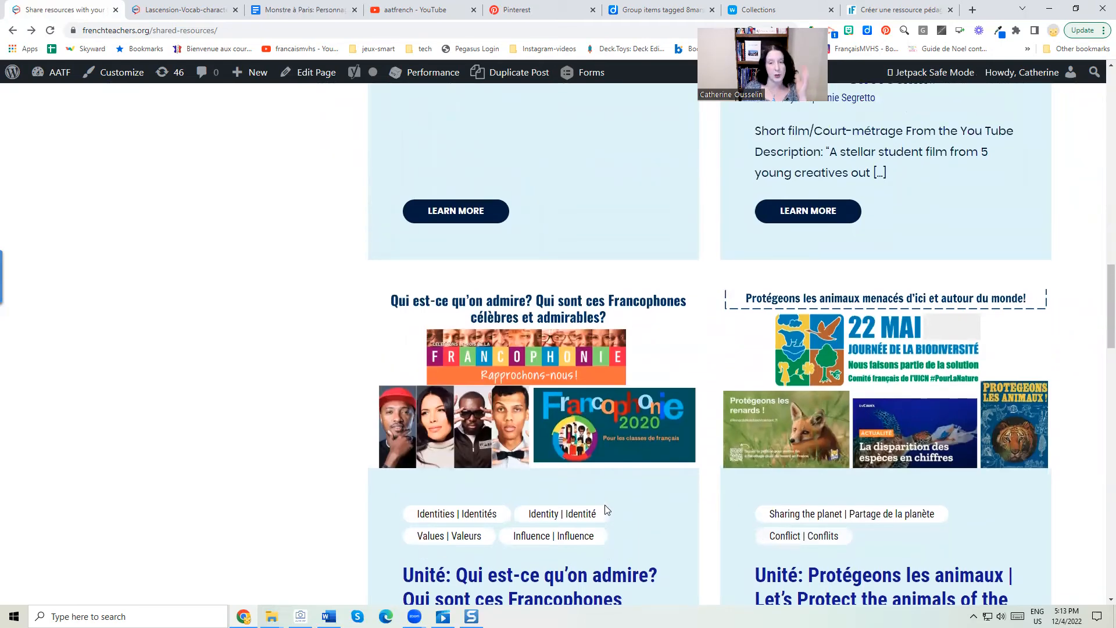
pyautogui.scroll(5, 605, 509)
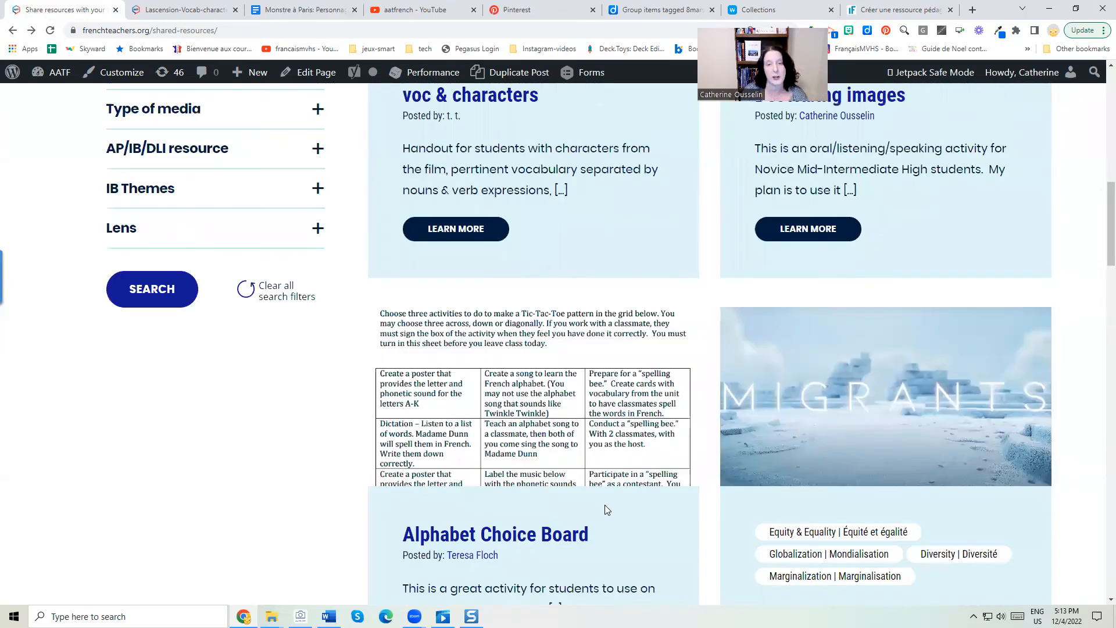
pyautogui.scroll(3, 578, 512)
pyautogui.scroll(3, 578, 512)
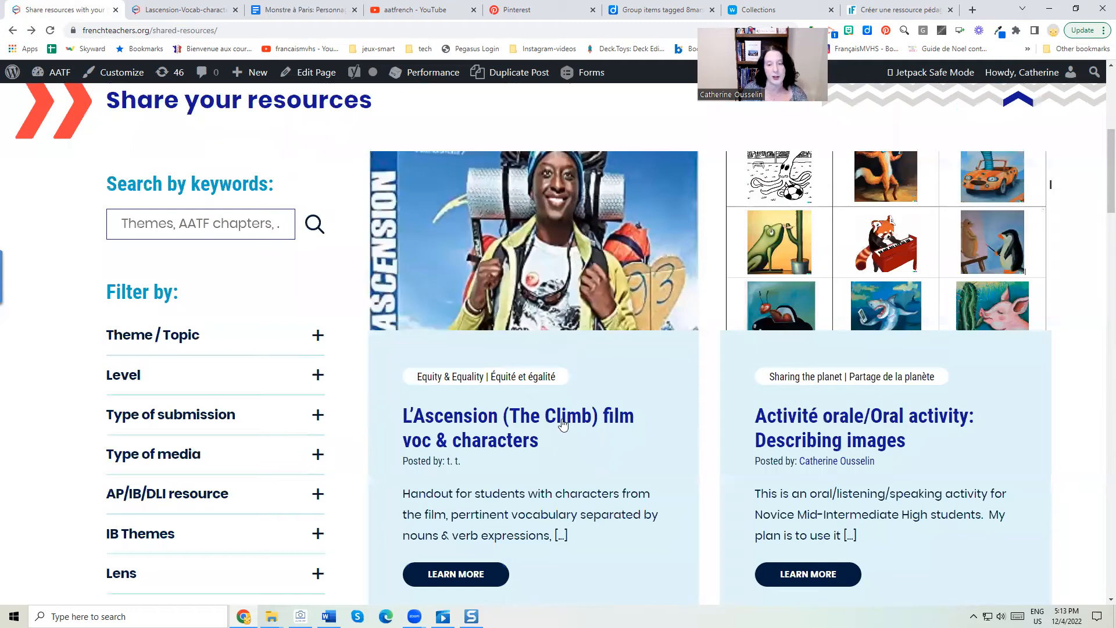
pyautogui.scroll(-2, 560, 420)
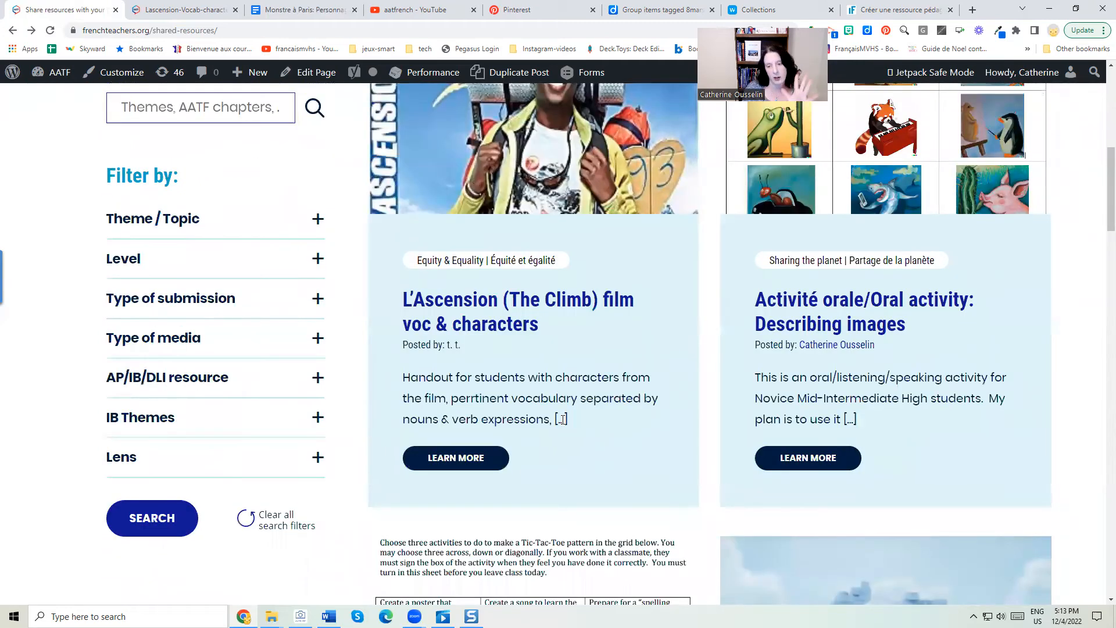
pyautogui.scroll(5, 449, 440)
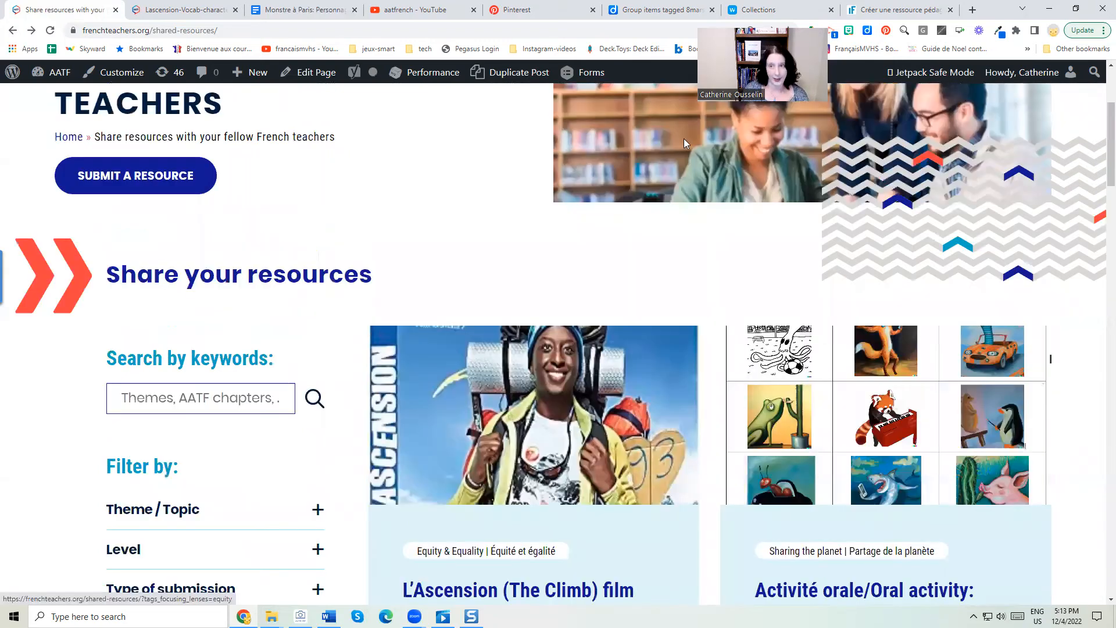
pyautogui.scroll(2, 684, 138)
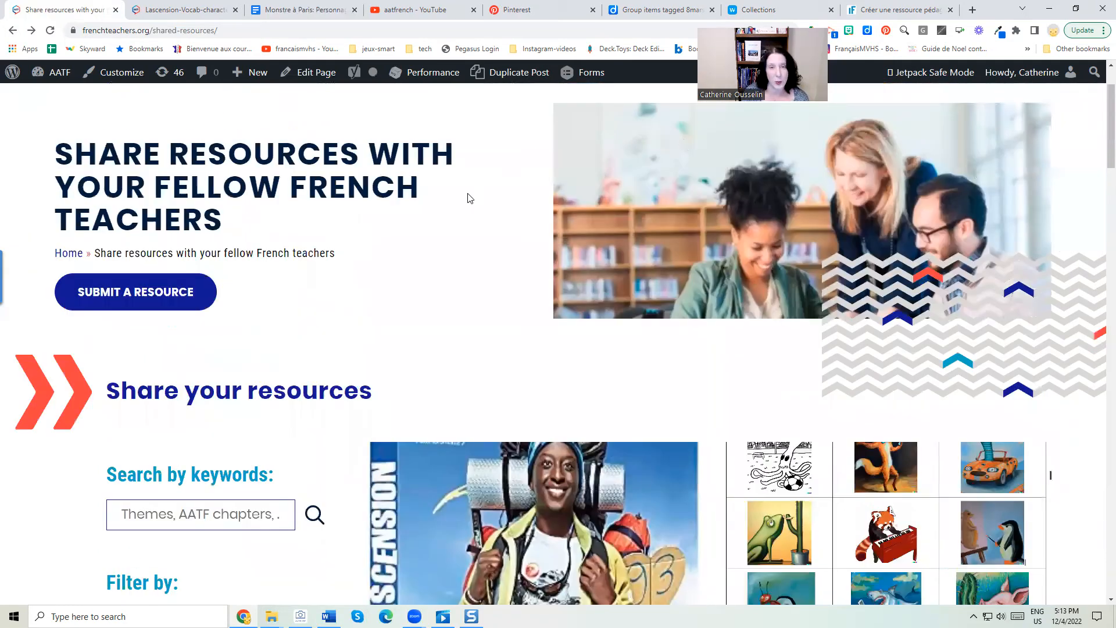